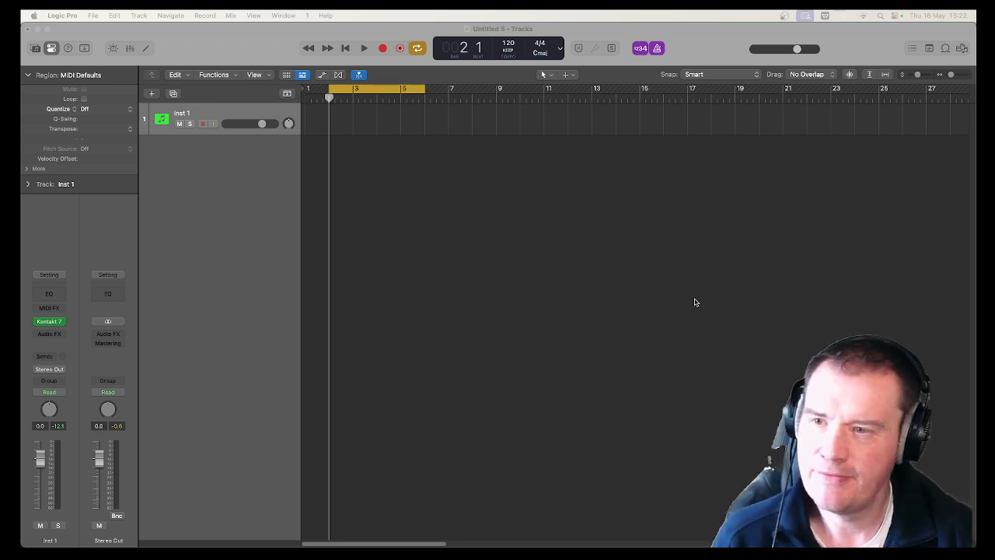
Record a MIDI chord performance on the Inst 1 track from bar 2 to the end of bar 5
left_click(261, 209)
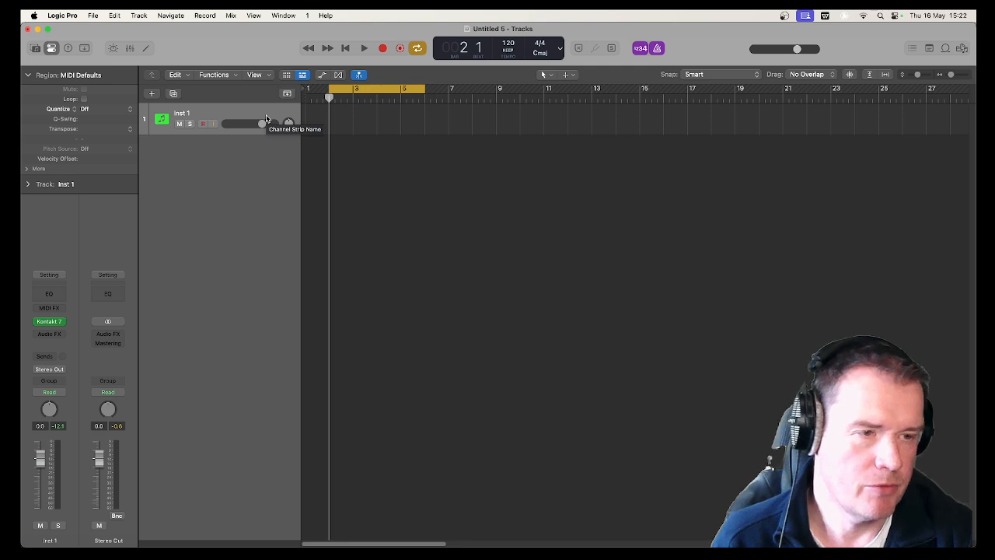
left_click(383, 49)
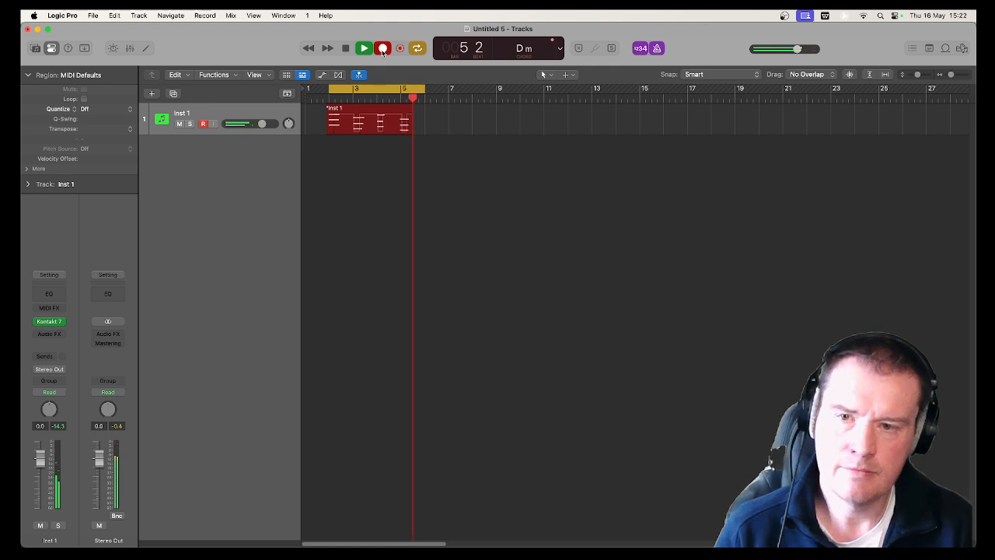
key("space")
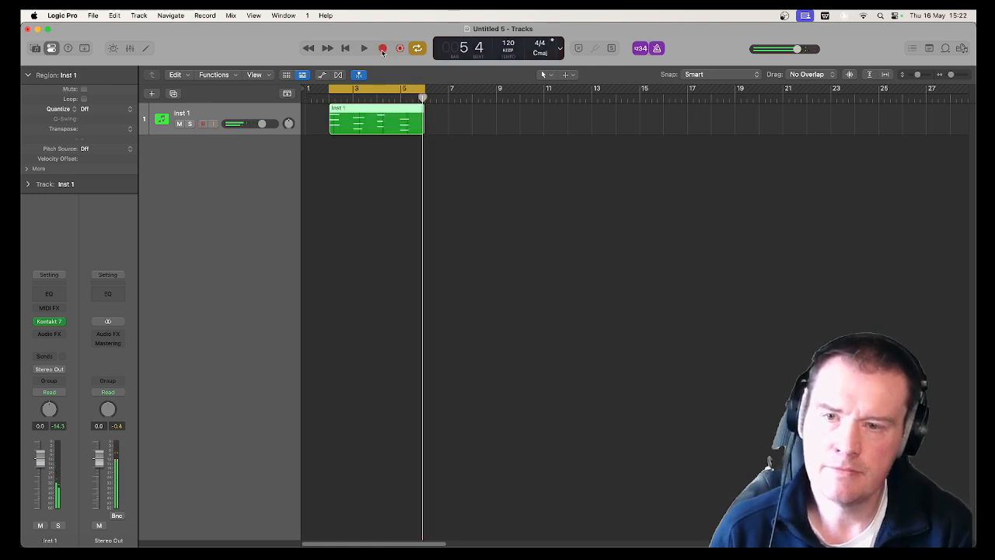
Quantize all notes of the recorded Inst 1 region to 1/16 notes in the Piano Roll and play the region back
double_click(374, 114)
key("super+a")
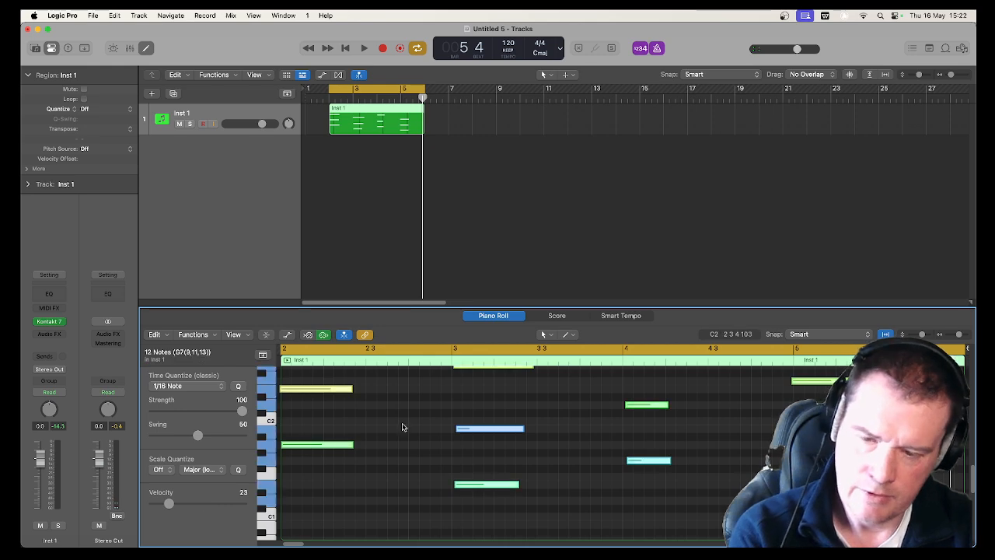
key("space")
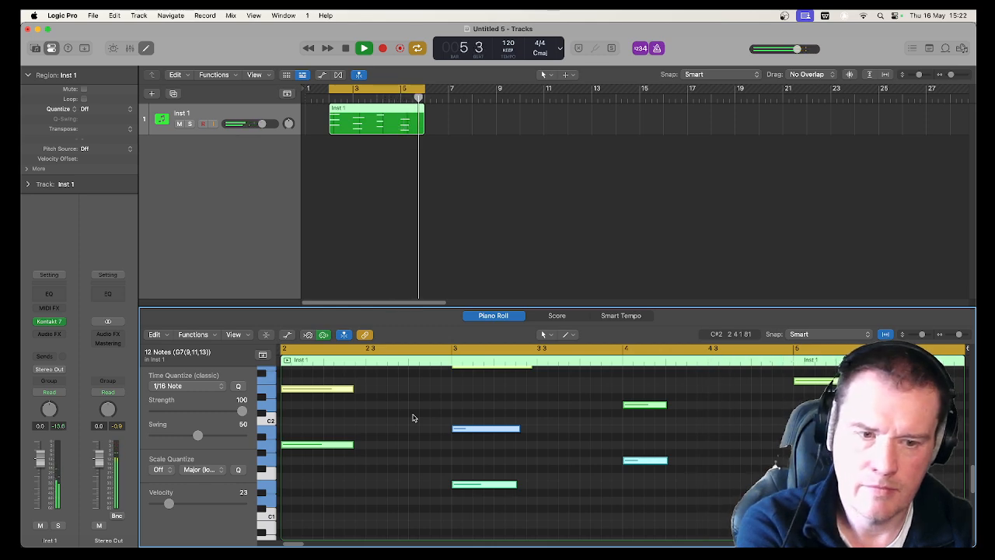
key("space")
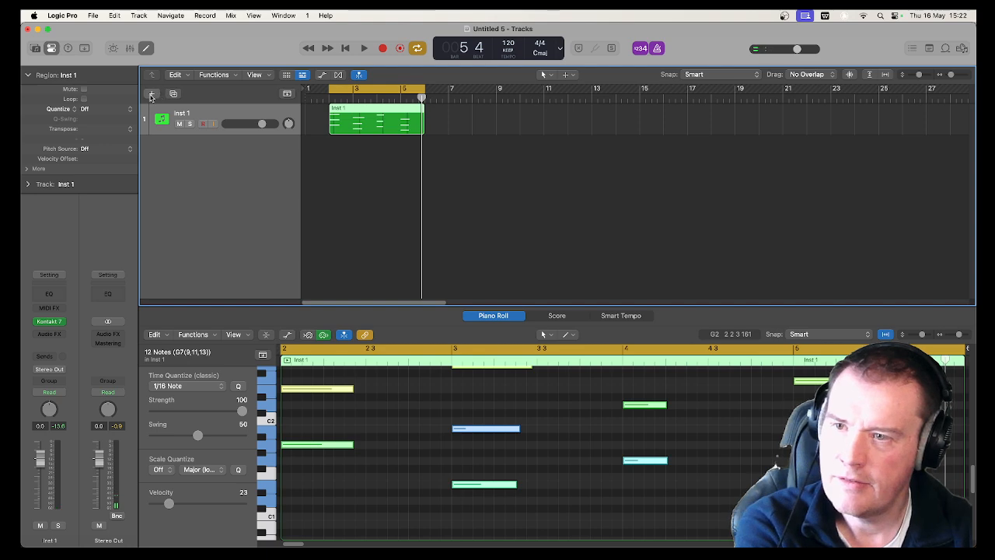
Create a Session Player track with a Keyboard Player in the Block Chords style
left_click(152, 93)
left_click(524, 173)
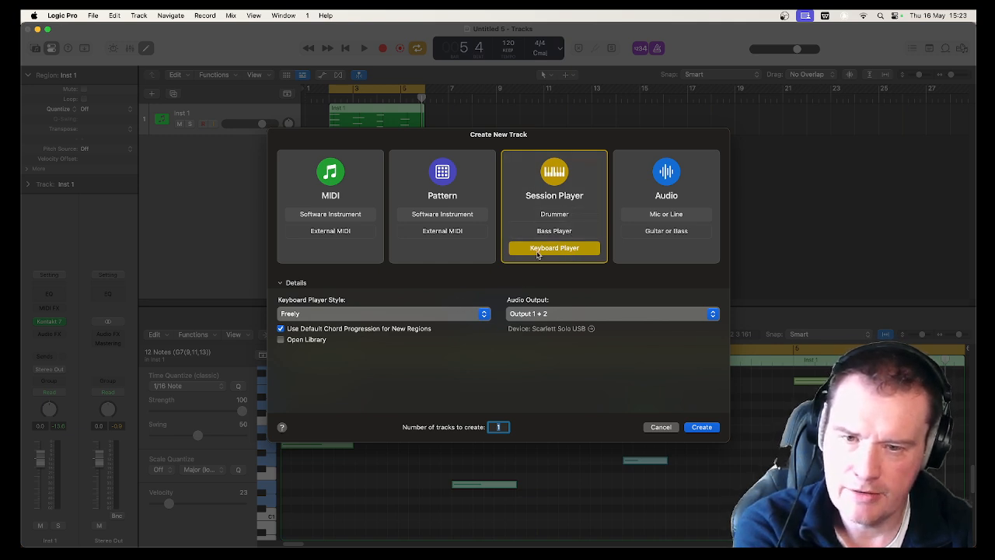
left_click(464, 315)
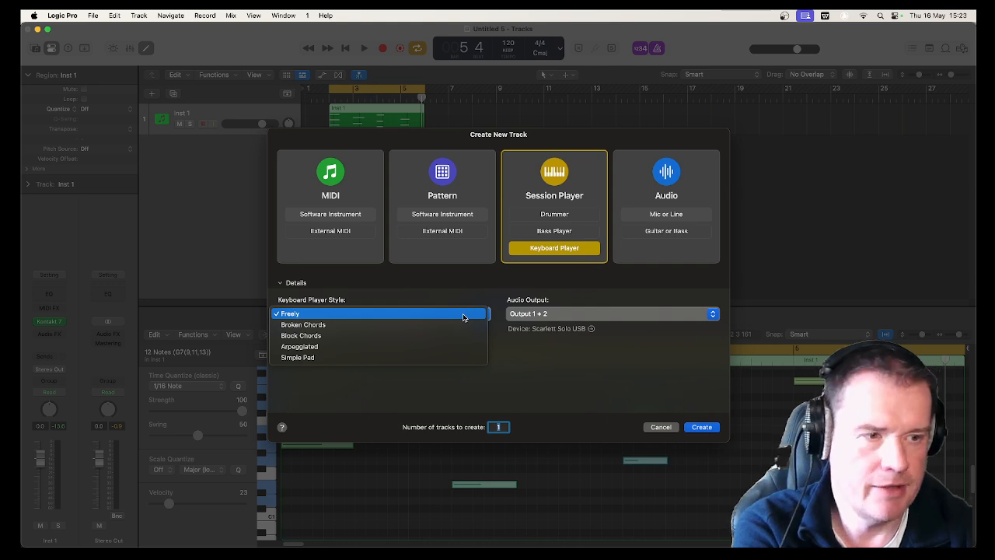
left_click(369, 335)
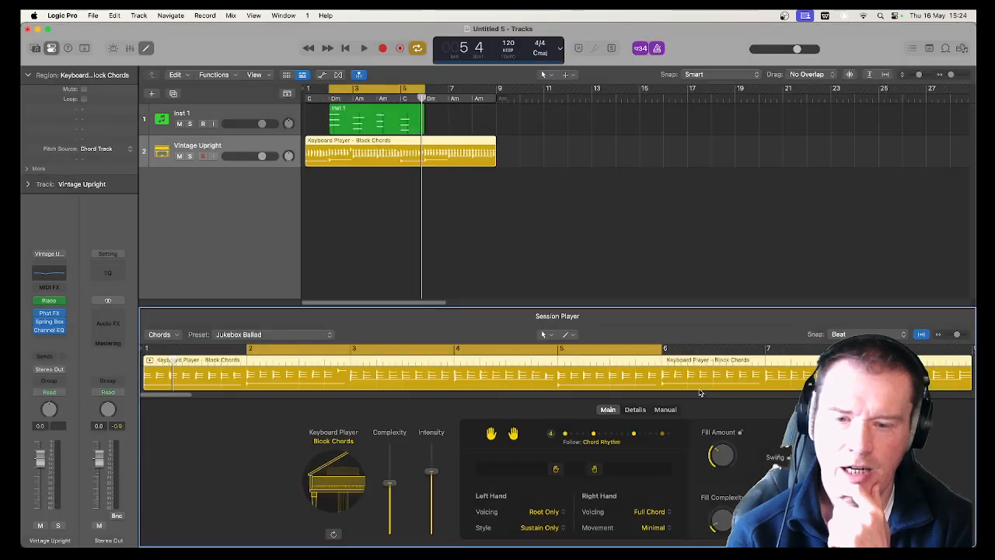
Turn off the cycle range and show the global tracks, including the chord track
left_click(372, 89)
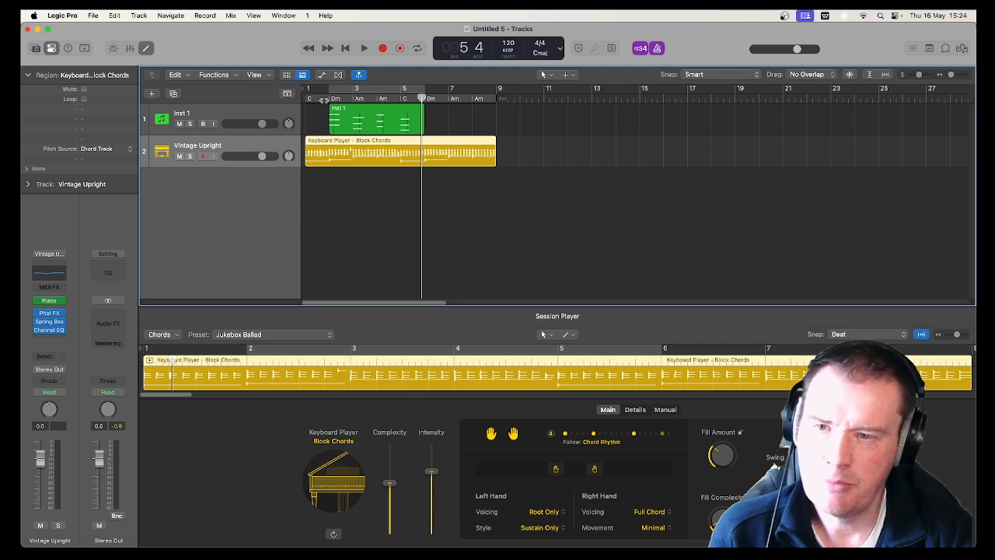
left_click(286, 94)
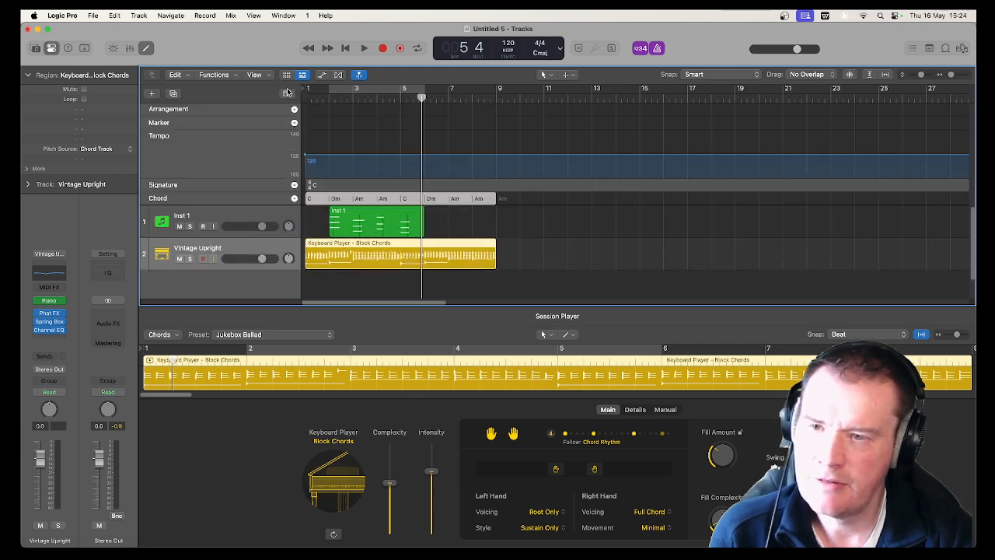
left_click(268, 199)
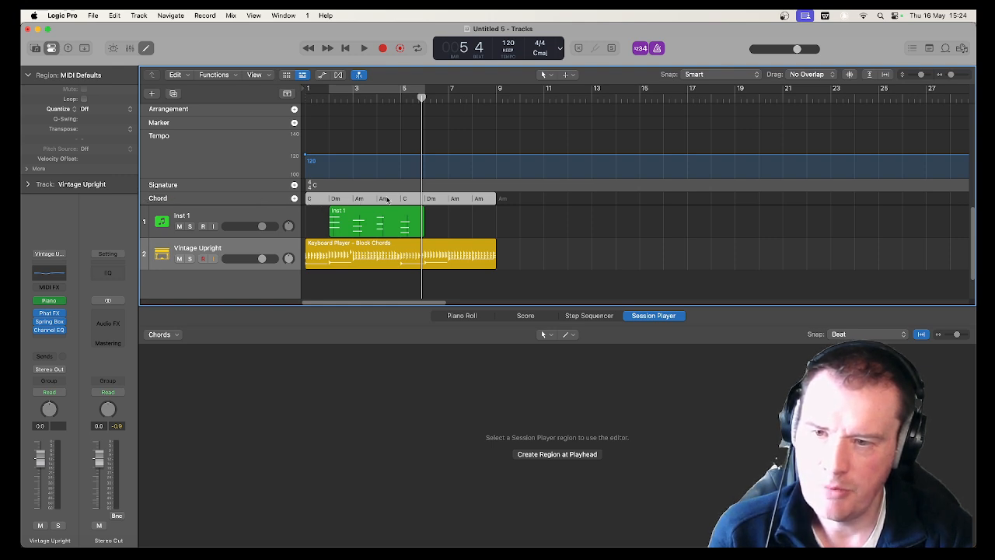
Mute the Inst 1 track and play the Keyboard Player part from the beginning of the project
left_click(181, 226)
key("Return")
key("space")
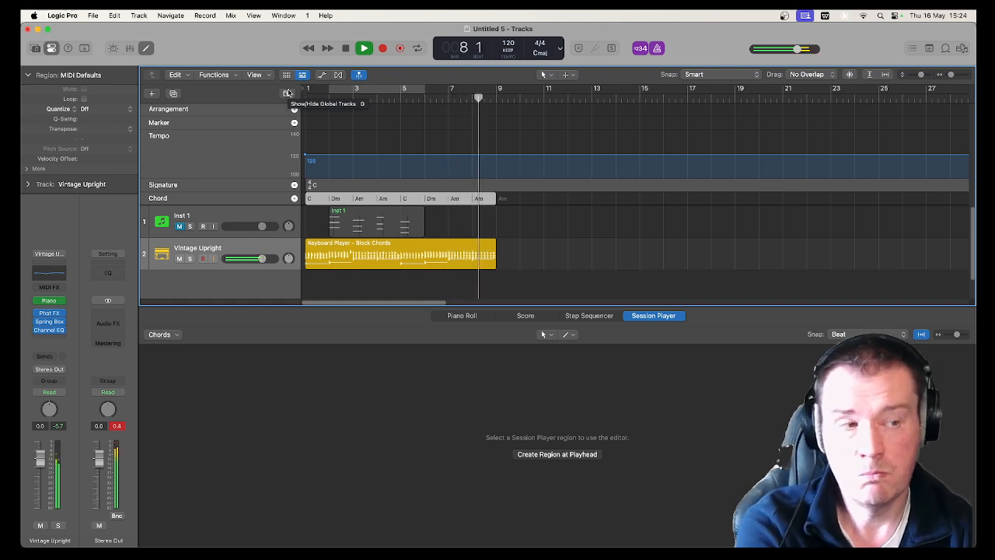
key("space")
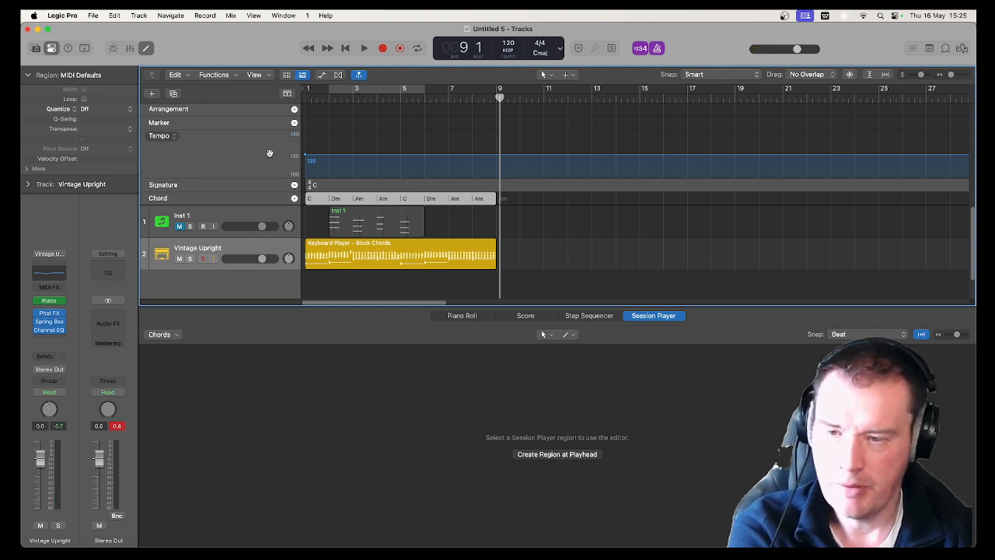
Select the Keyboard Player region and listen to its opening chords from bar 1
left_click(320, 248)
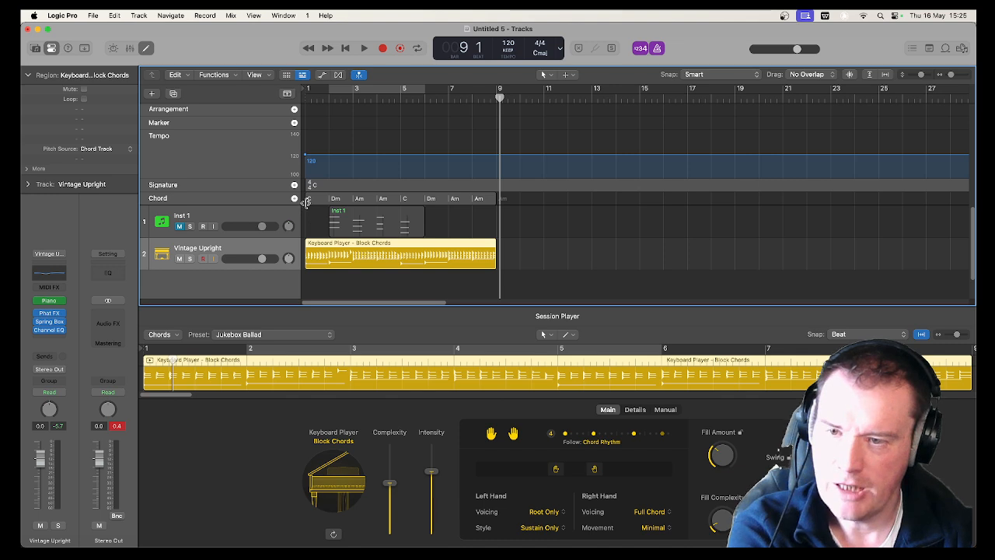
key("Return")
key("space")
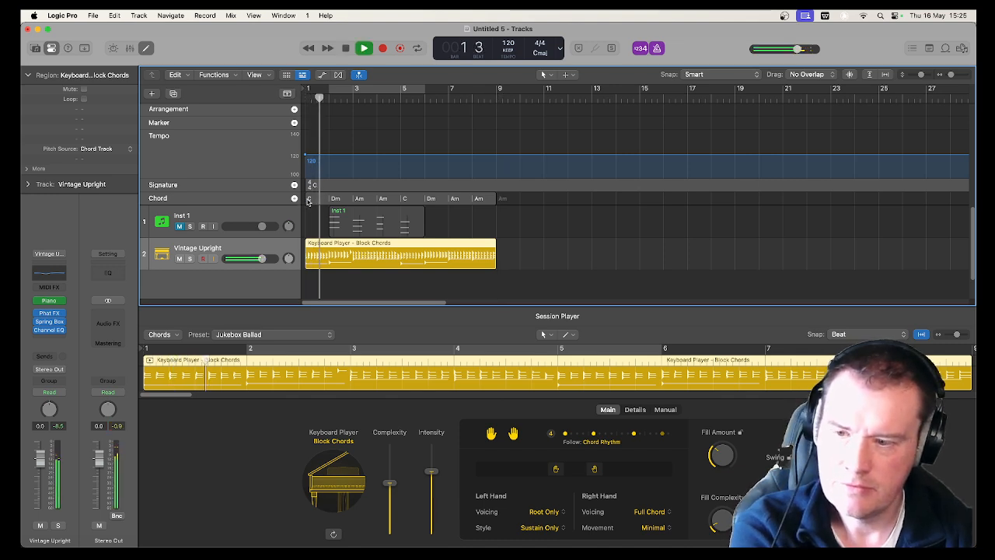
key("space")
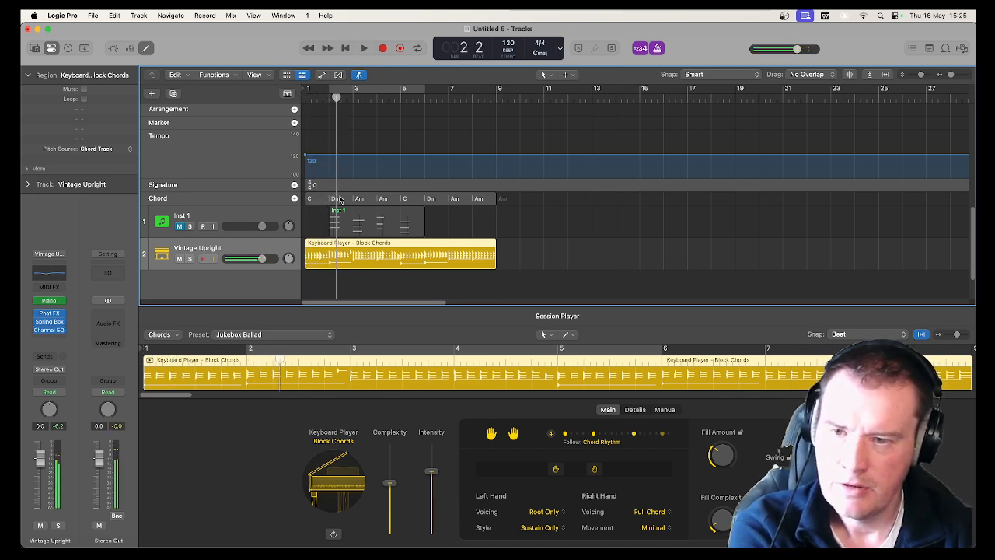
left_click(340, 201)
right_click(340, 200)
mouse_move(353, 204)
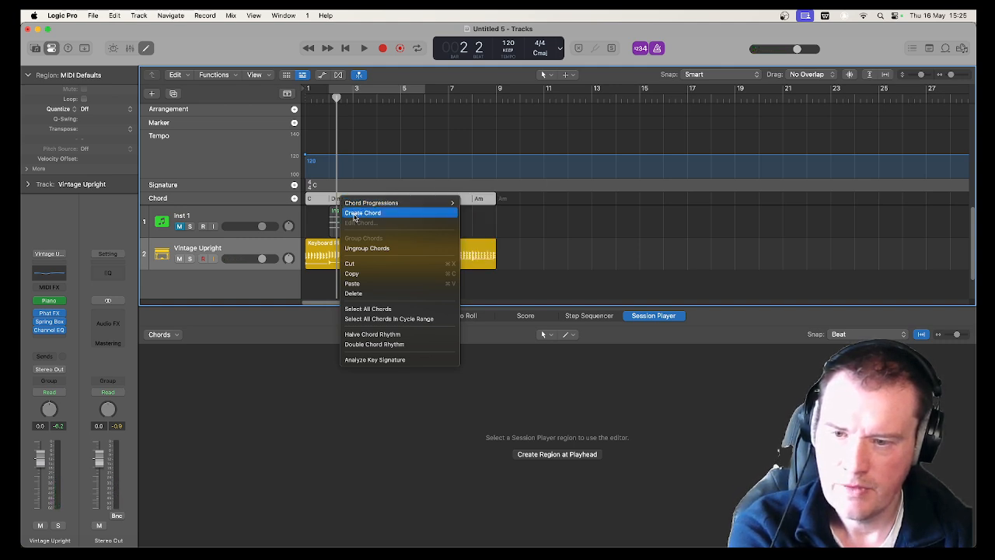
left_click(355, 213)
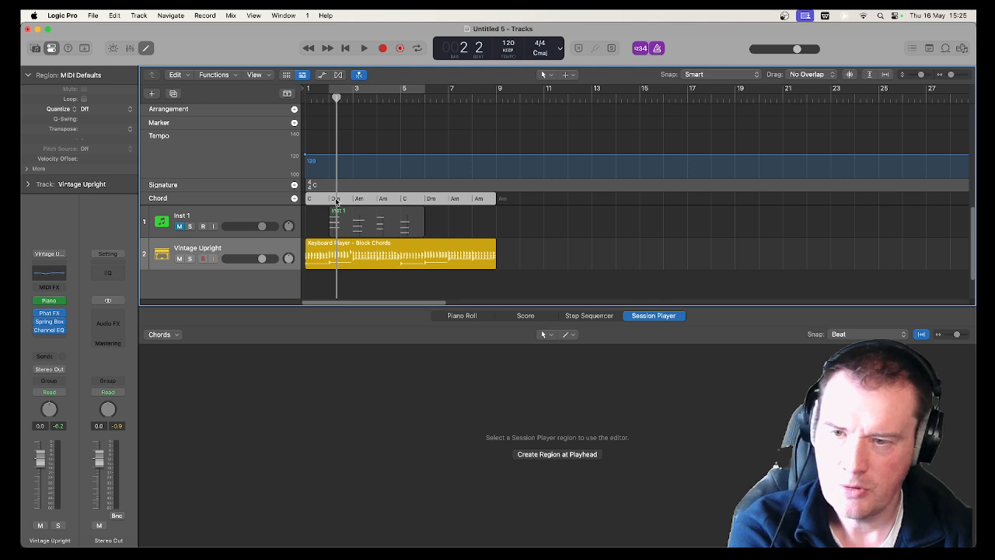
Set the bar 2 chord in the chord track to D major and play the progression from the start
left_click(335, 201)
right_click(336, 200)
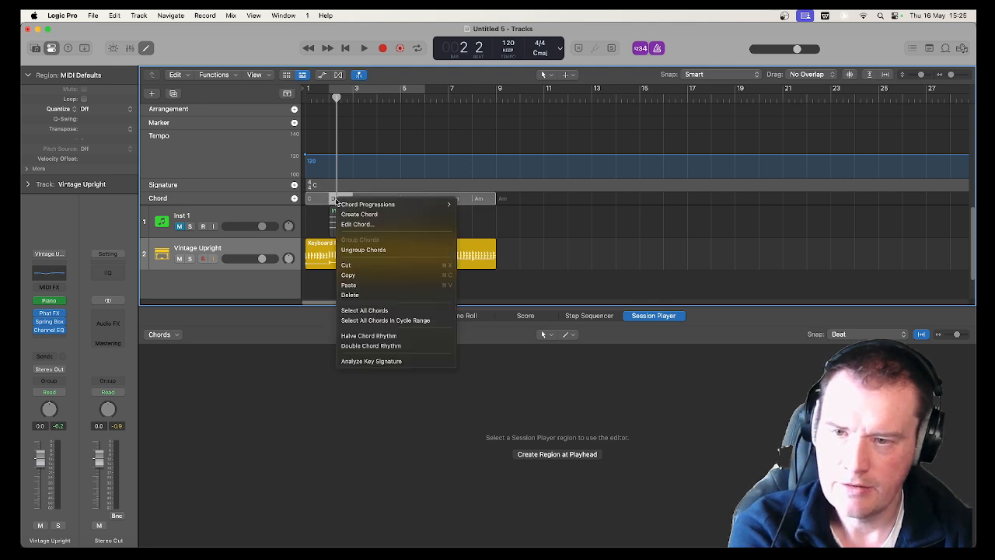
left_click(349, 224)
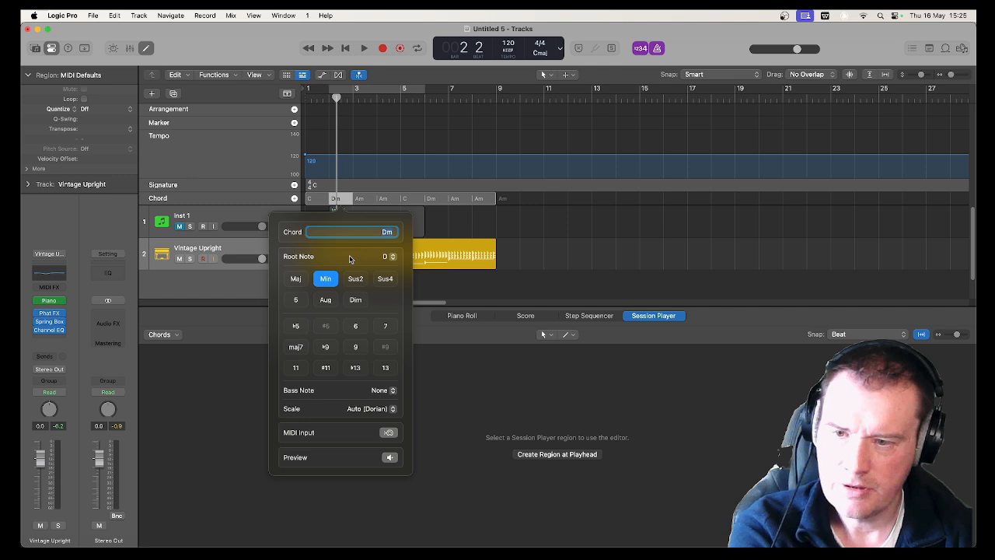
left_click(297, 280)
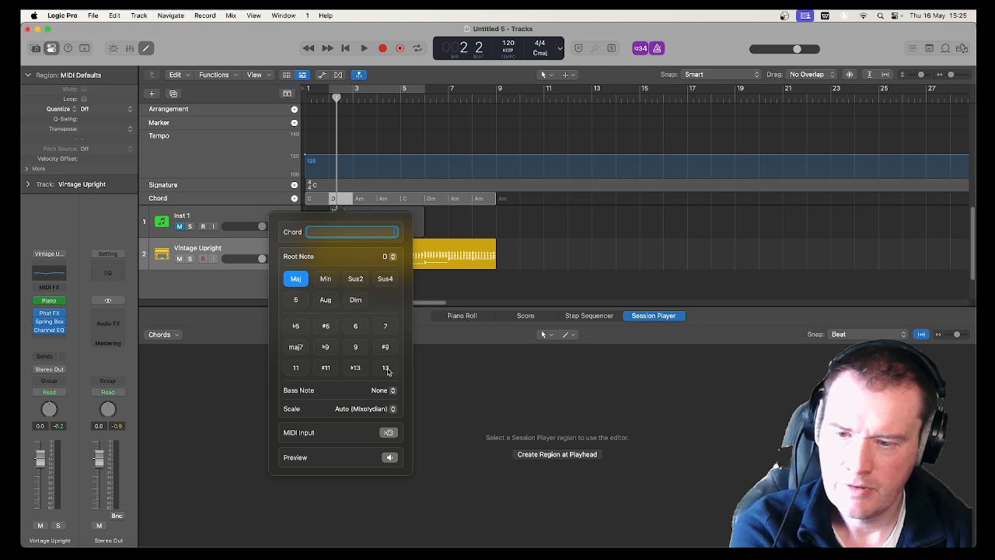
left_click(527, 371)
key("Return")
key("space")
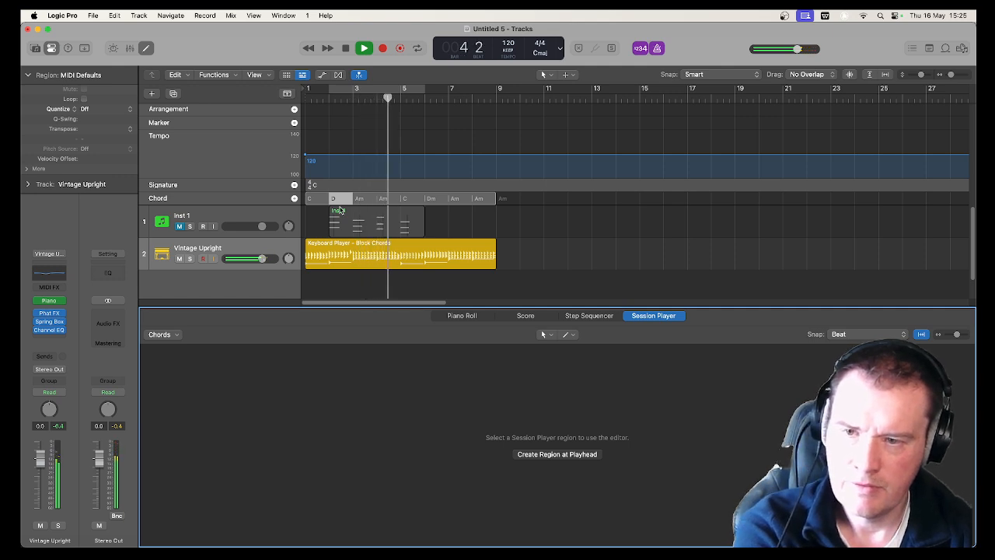
key("space")
Set the first chord in the chord track, at bar 1, to A minor
double_click(311, 200)
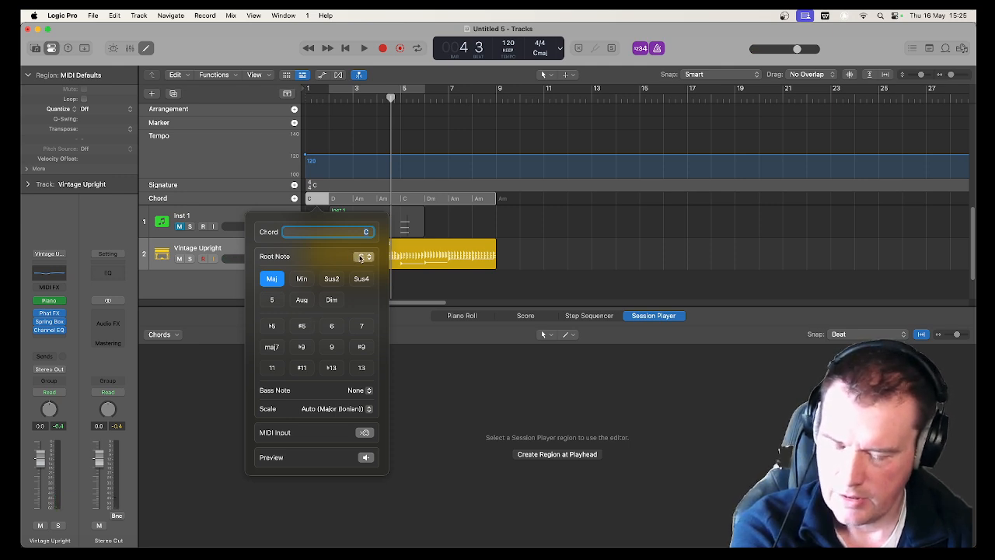
left_click(361, 257)
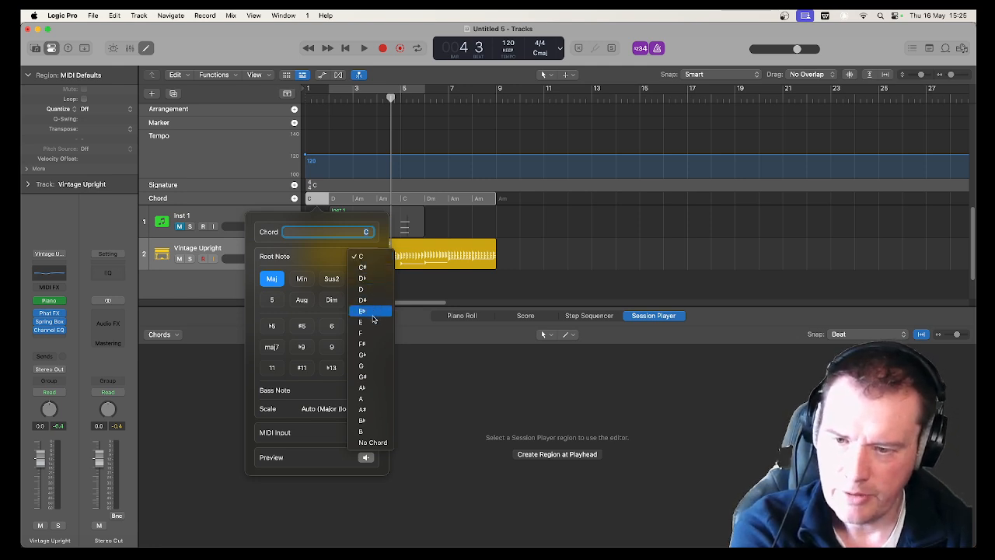
left_click(370, 397)
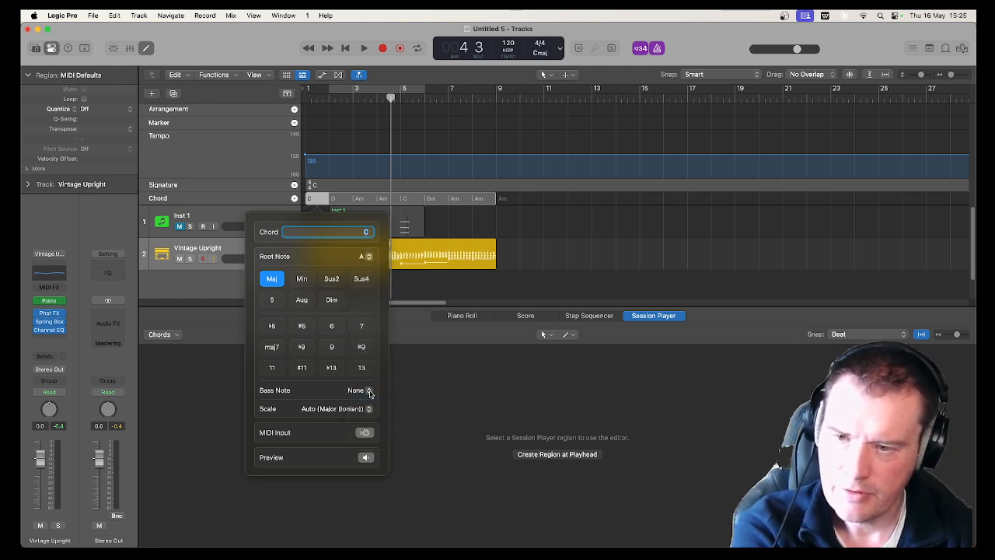
left_click(302, 279)
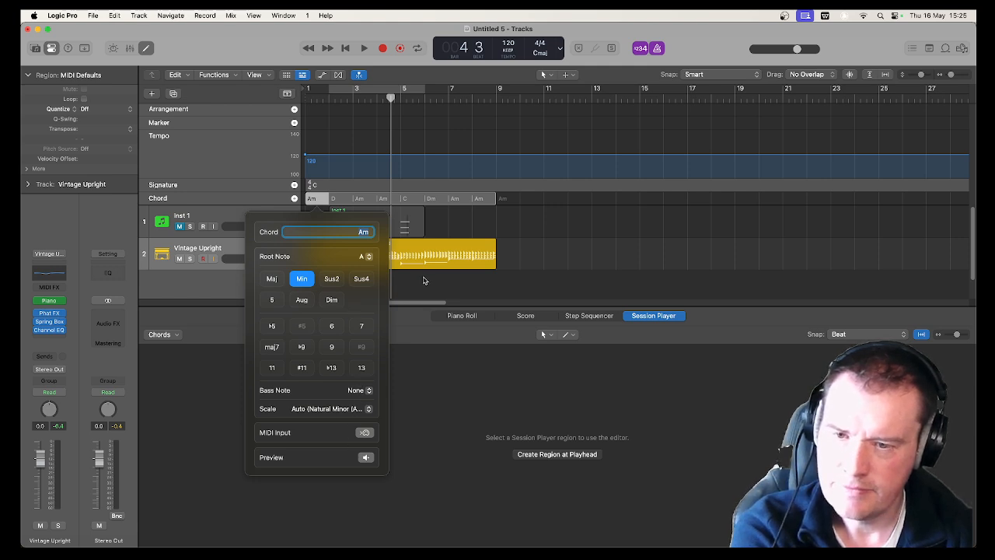
left_click(423, 280)
Set the bar 2 chord in the chord track to E minor
left_click(336, 200)
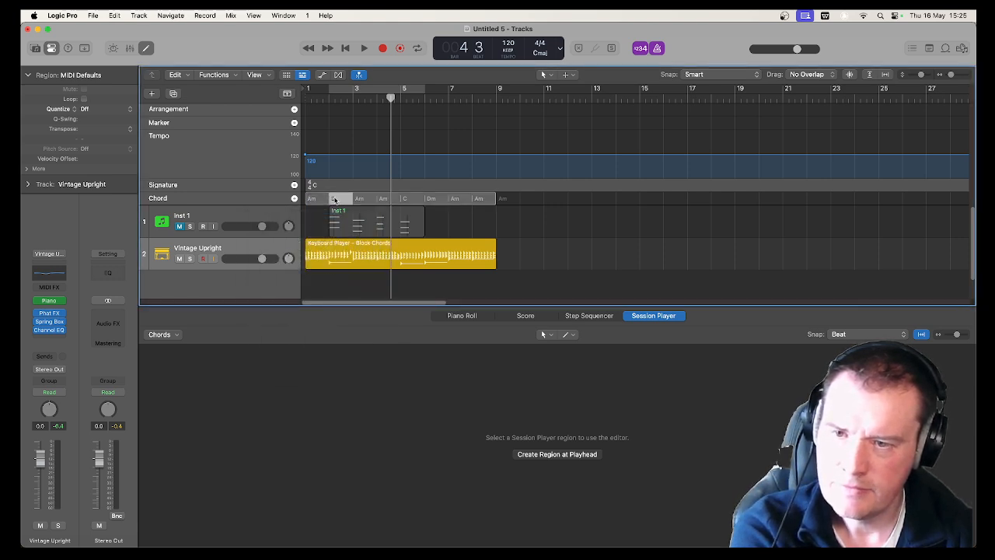
right_click(336, 201)
left_click(354, 222)
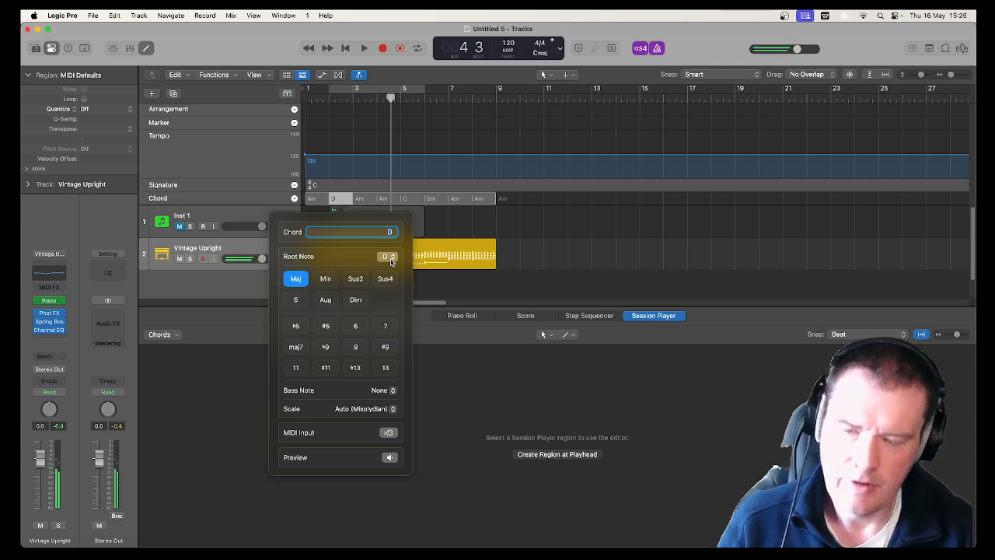
left_click(391, 259)
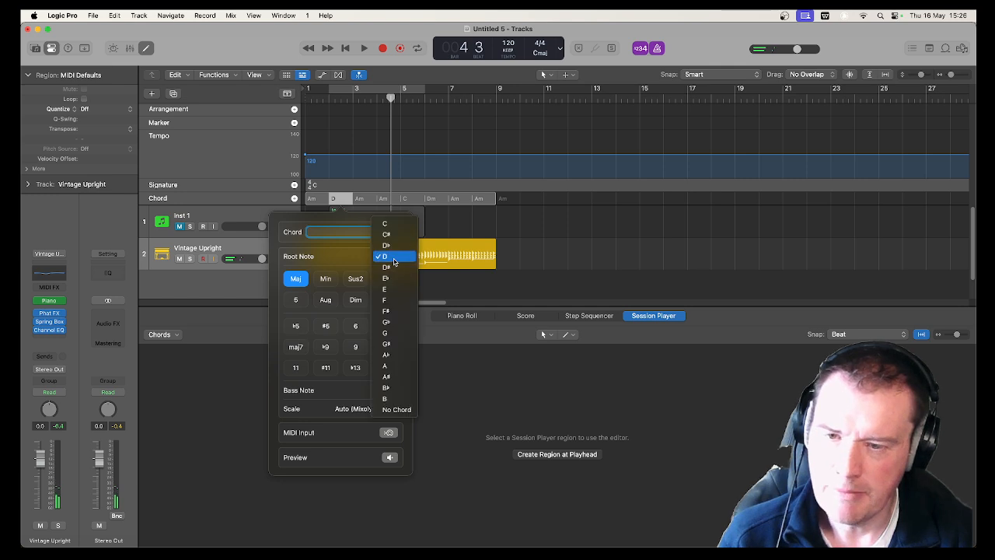
left_click(393, 289)
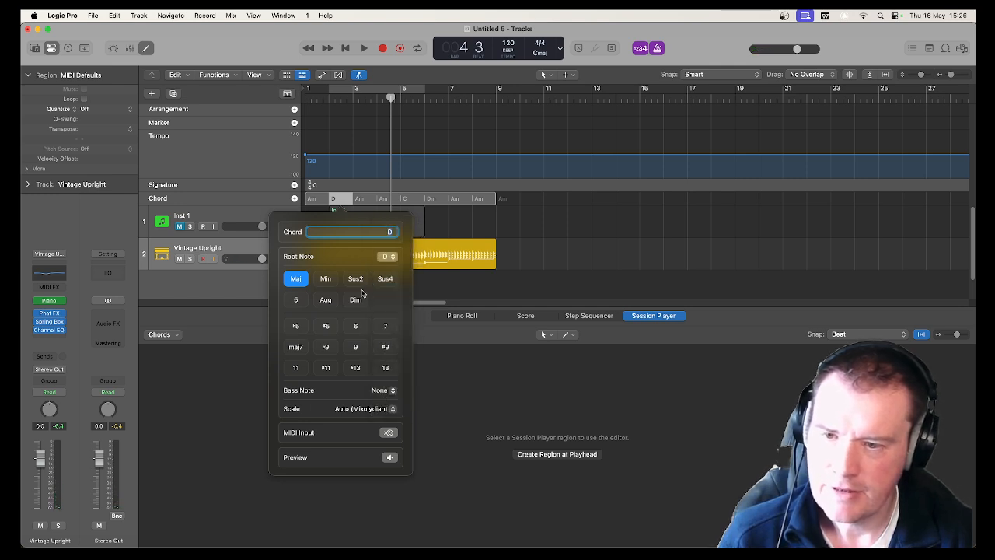
left_click(325, 279)
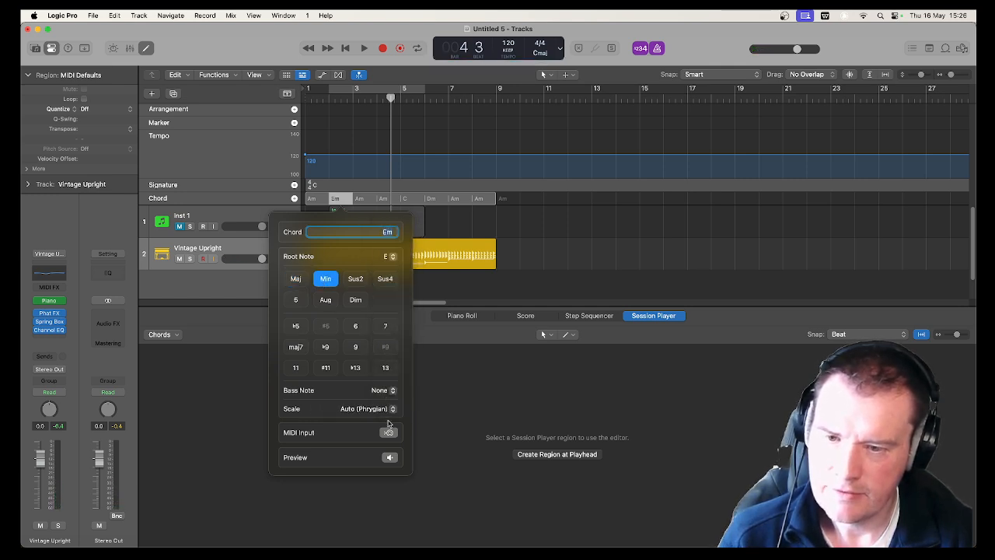
left_click(448, 292)
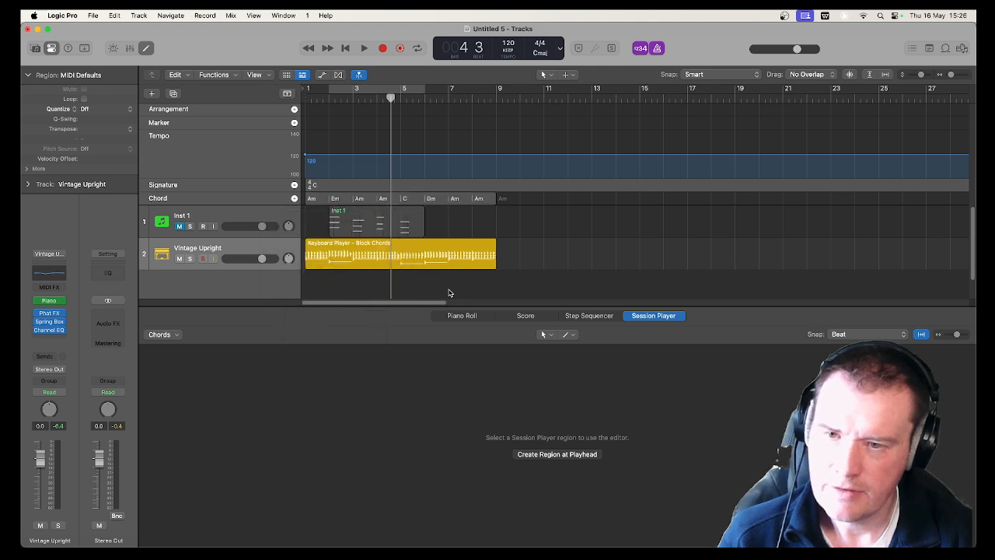
Set the bar 3 chord in the chord track to G major
left_click(360, 200)
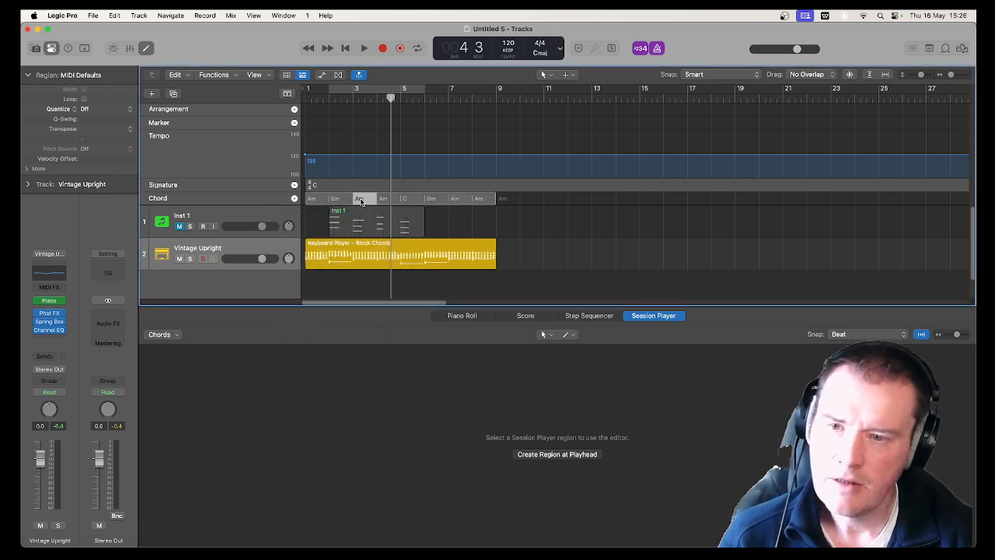
double_click(361, 201)
right_click(361, 200)
left_click(345, 233)
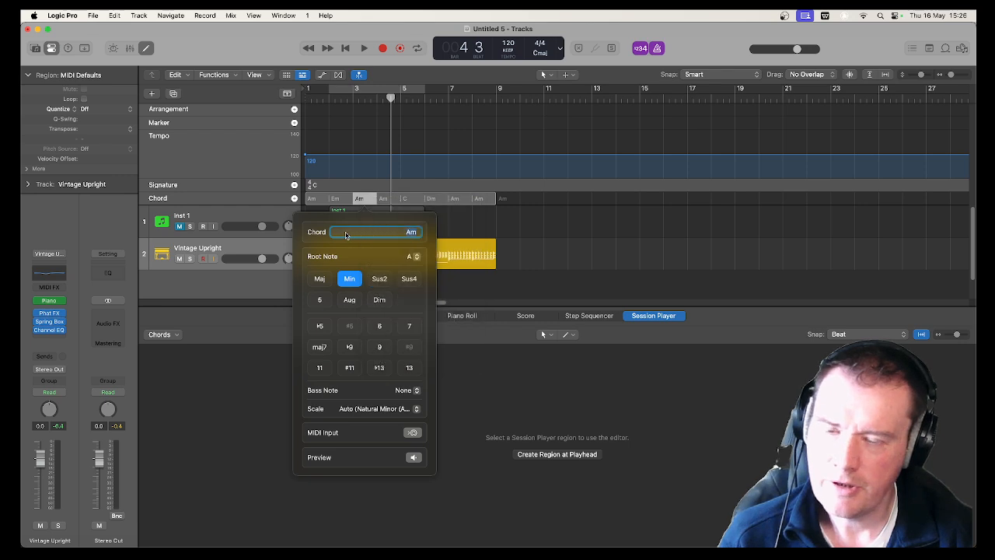
left_click(412, 257)
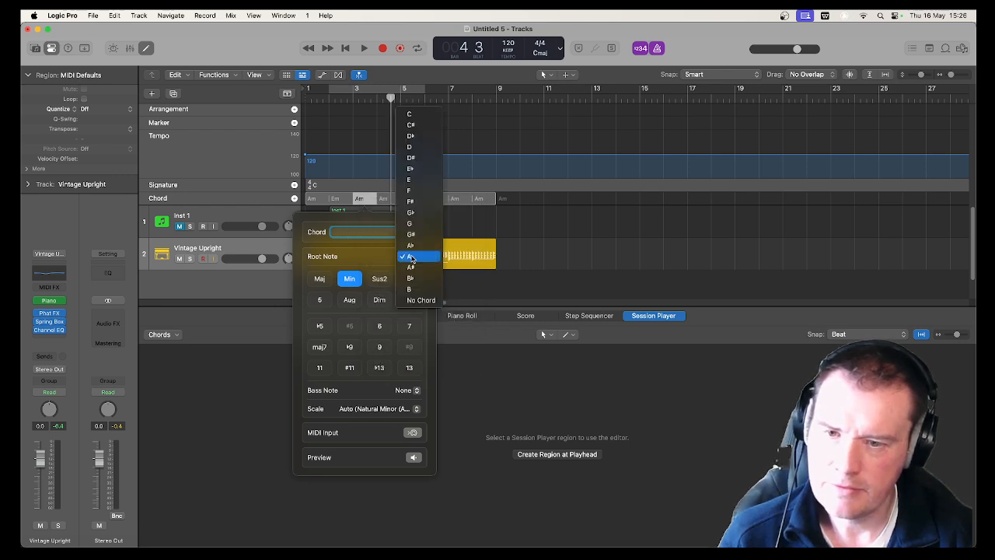
left_click(409, 223)
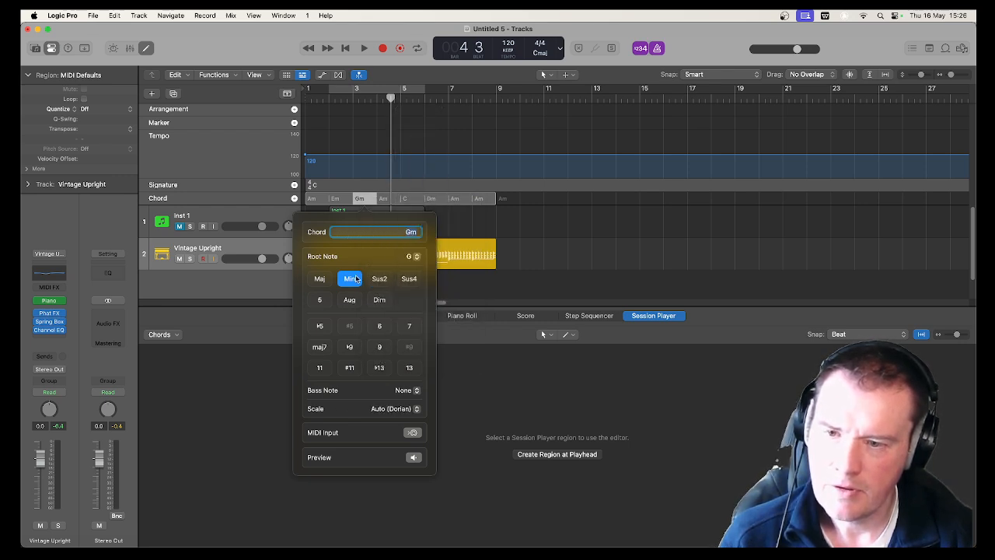
left_click(318, 281)
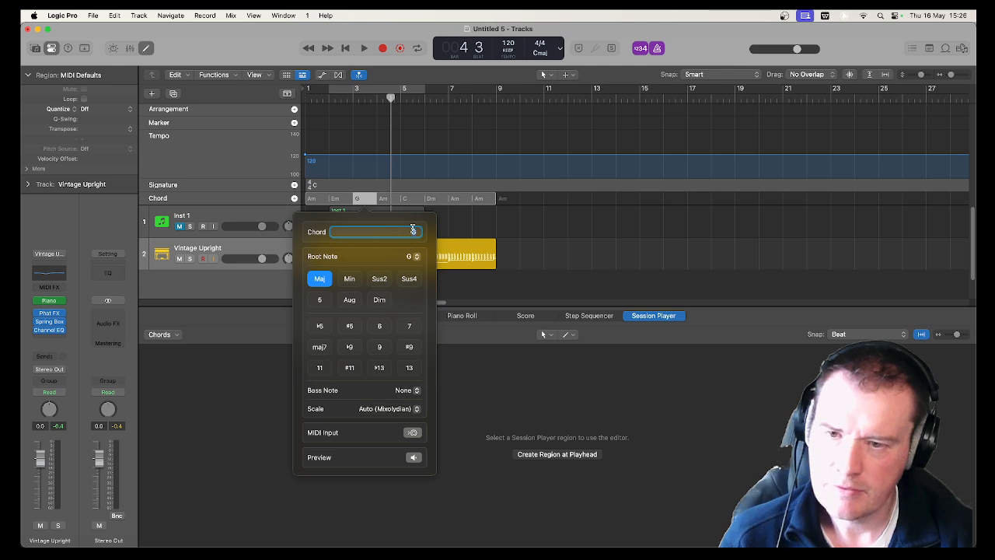
Set the bar 4 chord in the chord track to D minor
left_click(386, 199)
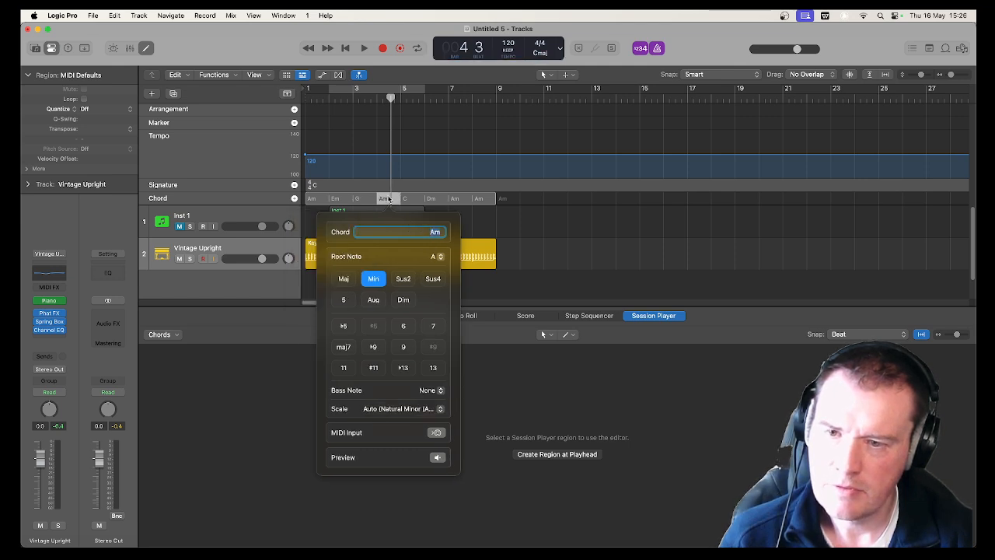
left_click(438, 256)
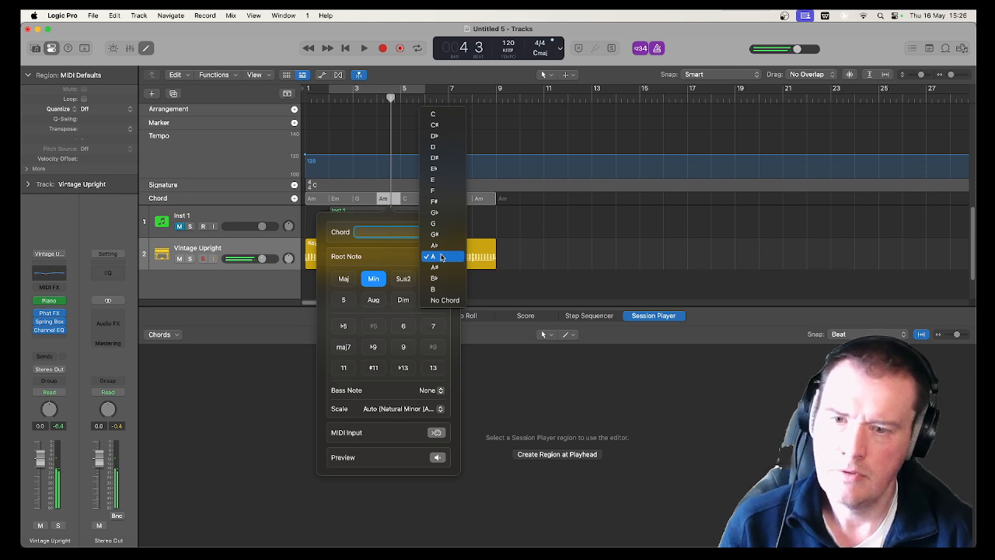
left_click(435, 148)
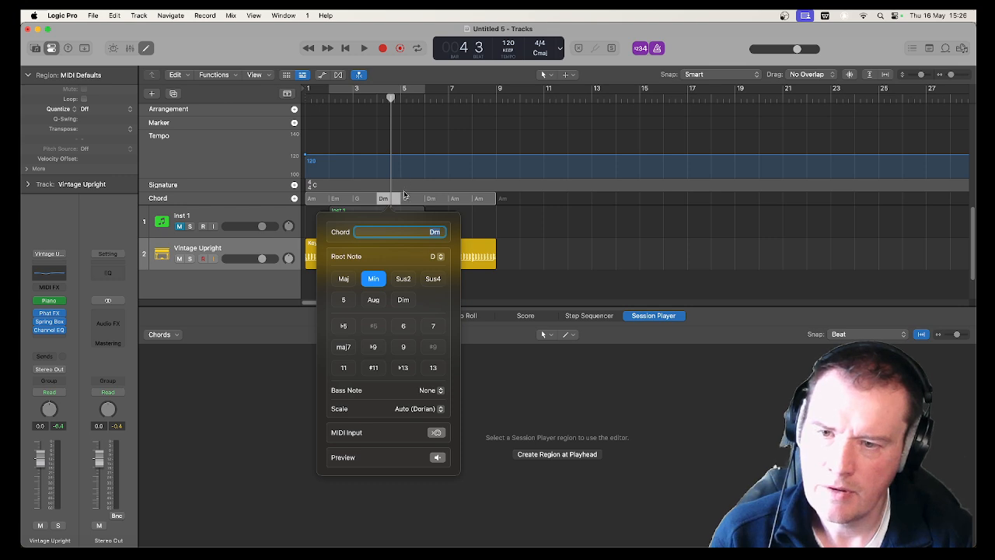
Review the chords at bars 2 to 6 in the chord track and the chord commands available for the bar 5 chord
left_click(412, 201)
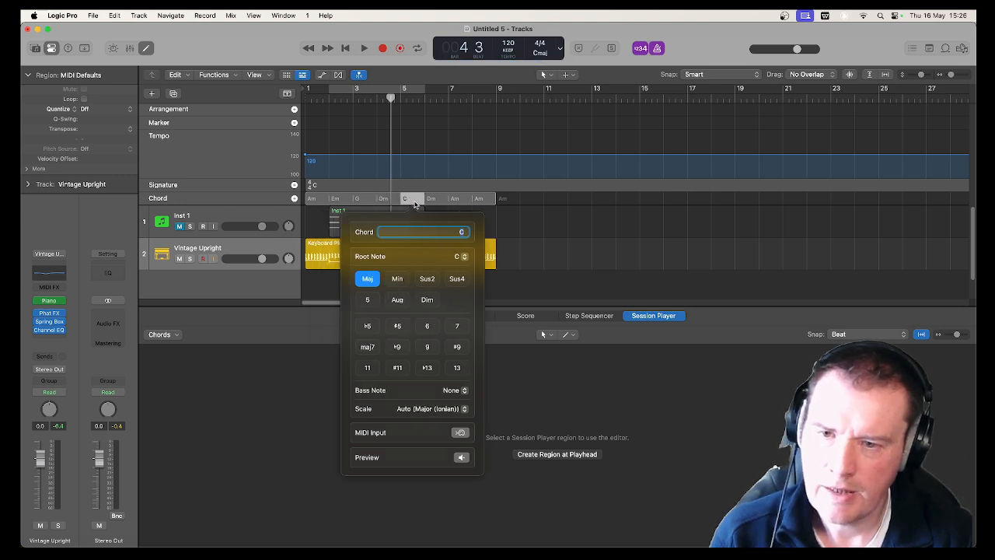
left_click(433, 200)
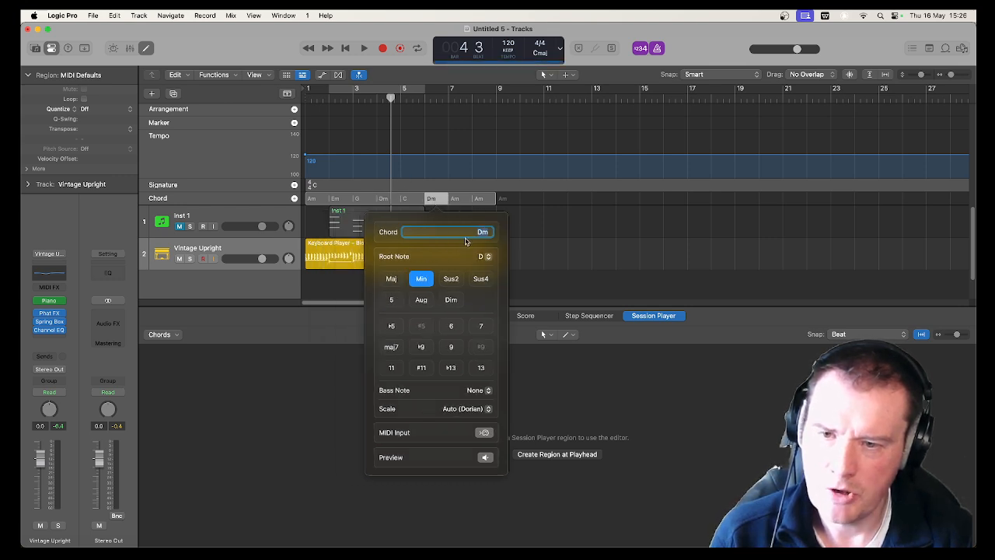
left_click(388, 201)
left_click(371, 202)
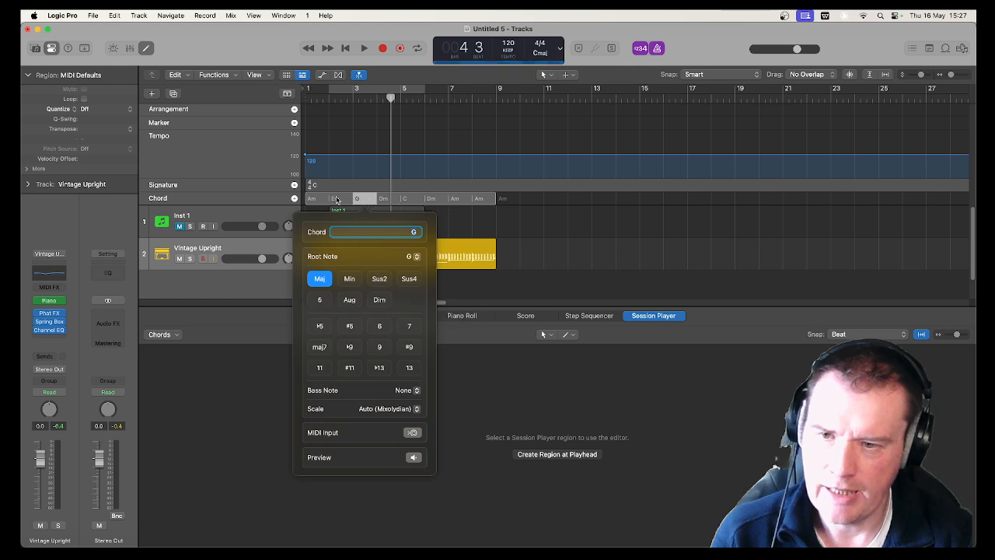
left_click(338, 199)
left_click(391, 202)
left_click(405, 201)
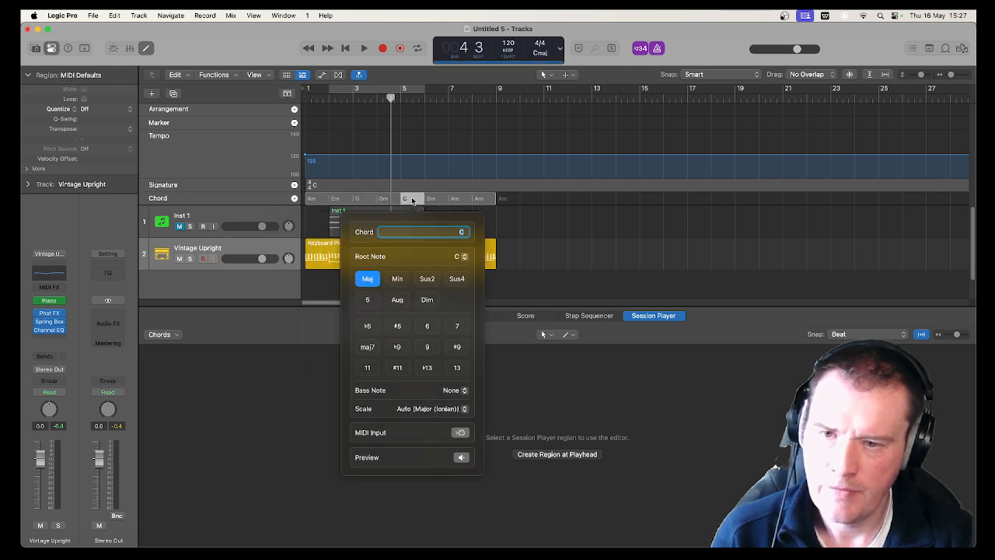
right_click(413, 202)
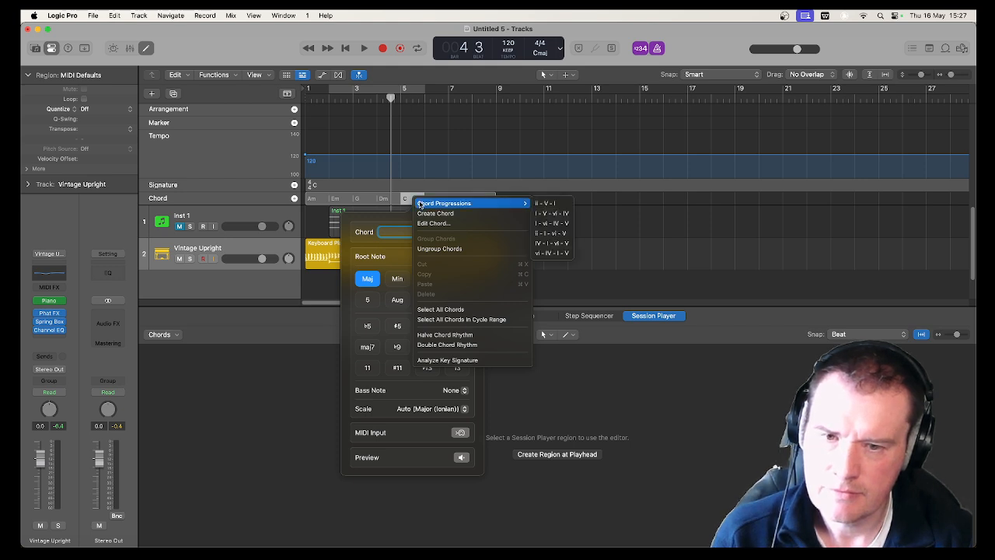
left_click(410, 200)
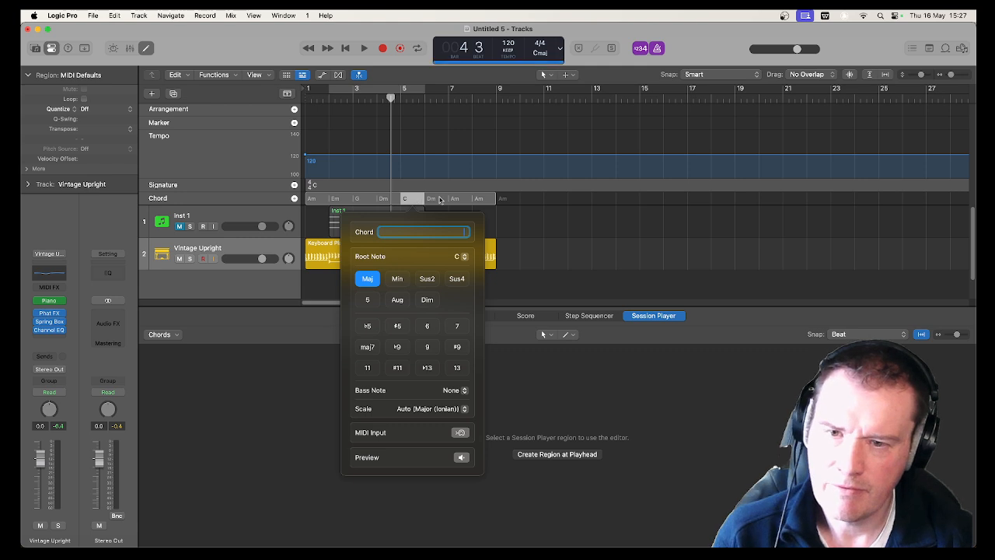
Try to shorten the chord group from its end at bar 9 back toward bar 5
left_click(479, 200)
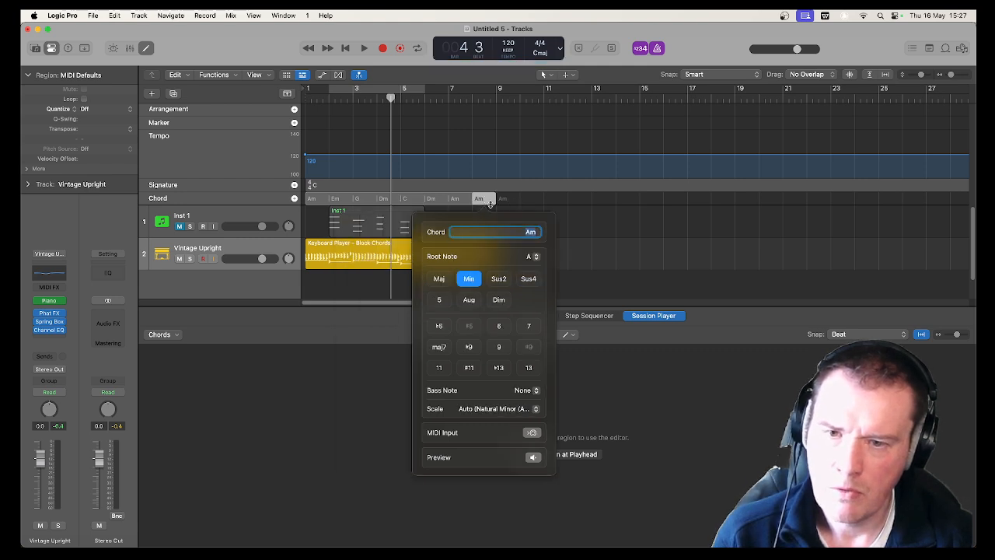
left_click(497, 201)
left_click_drag(513, 199, 421, 183)
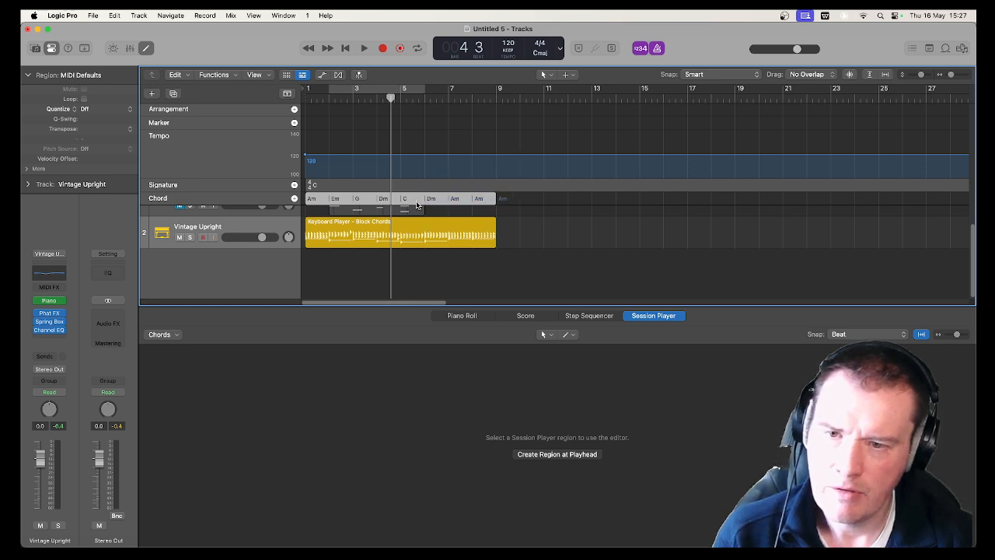
left_click(414, 202)
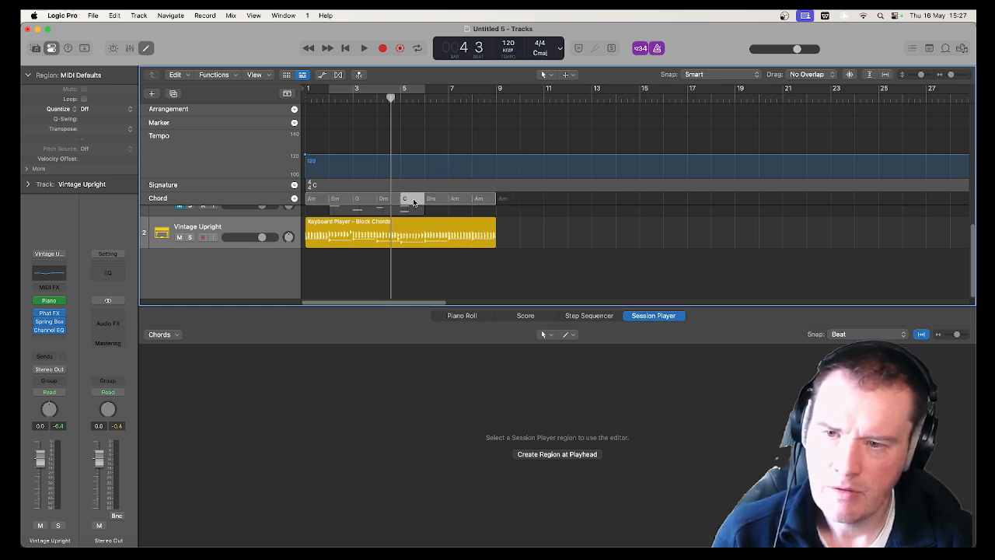
left_click(447, 270)
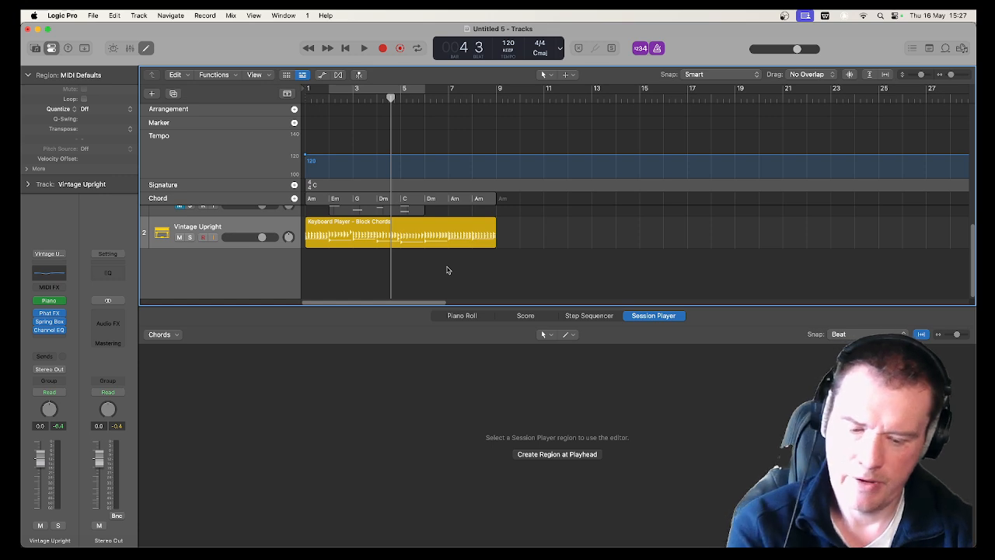
Play the edited progression from the start through to bar 5
key("Return")
key("space")
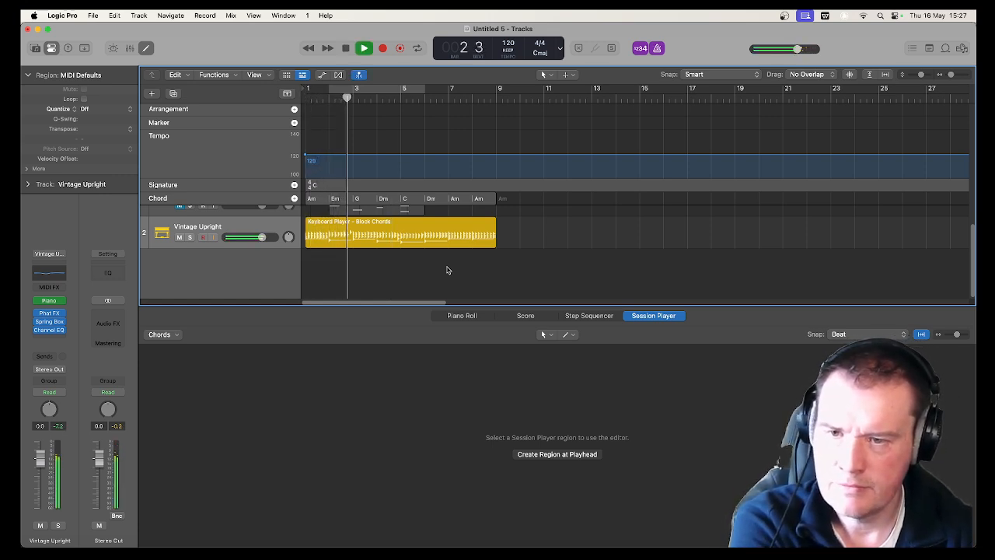
scroll(493, 220, "up", 2)
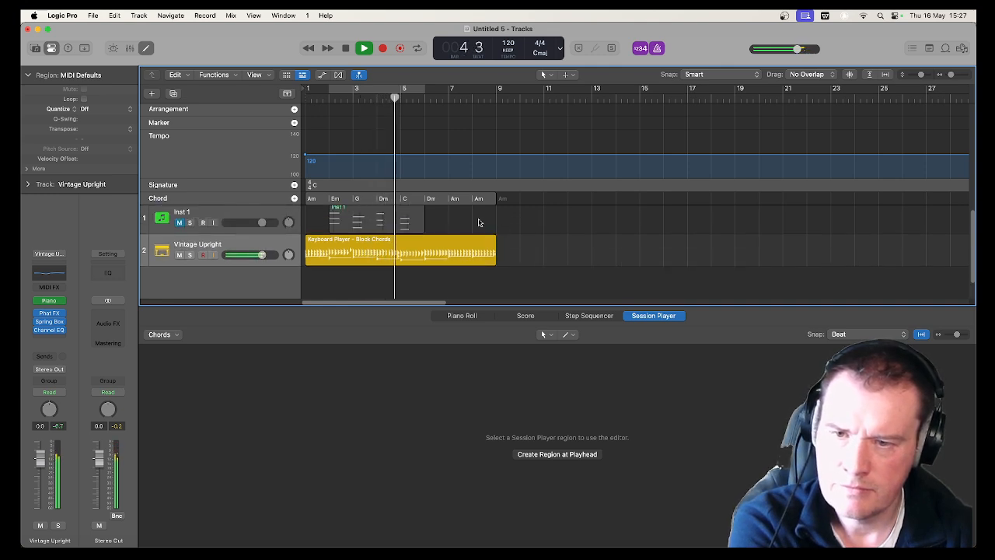
left_click(412, 205)
key("space")
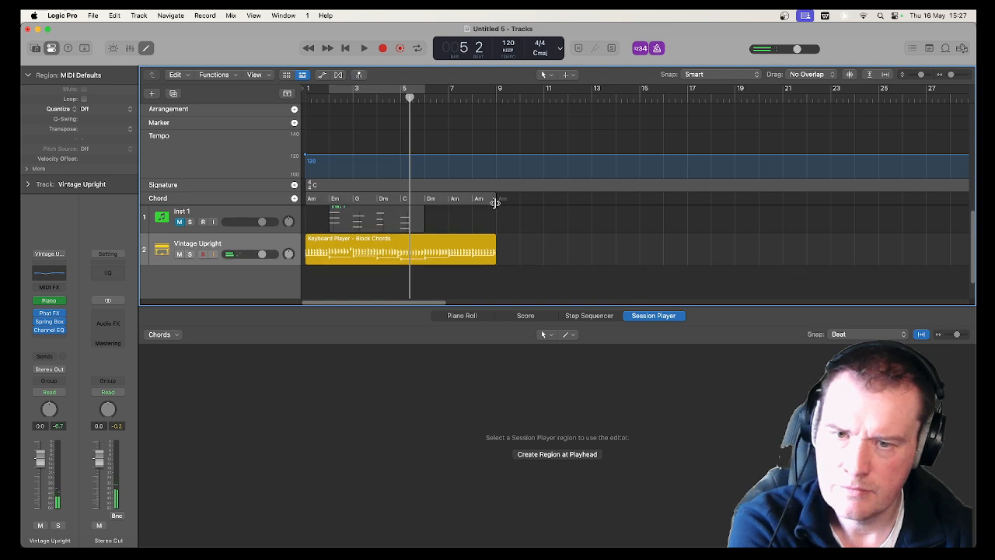
Shorten the chord group to its first four bars, repeat it over bars 5 to 8, and play from the start
left_click_drag(495, 202, 401, 200)
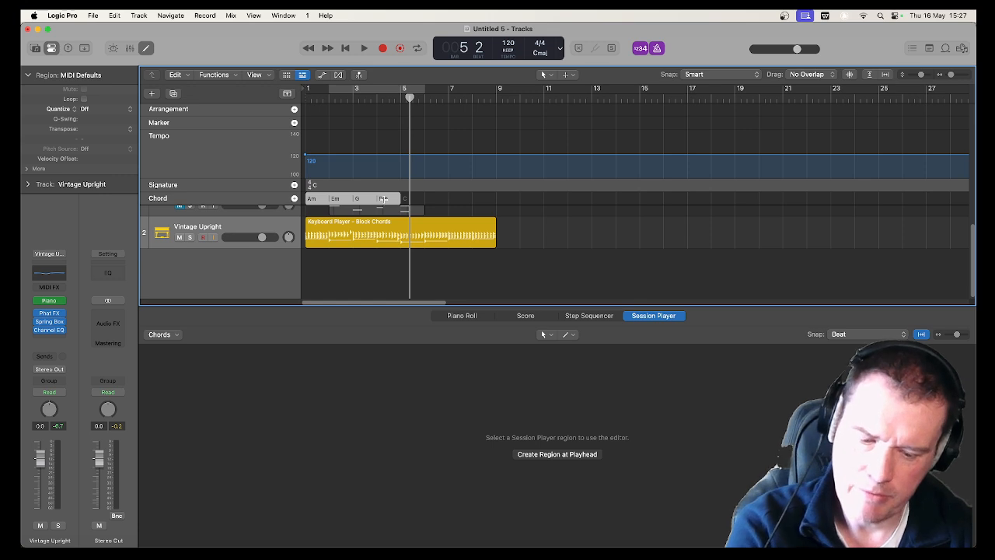
key("Return")
key("space")
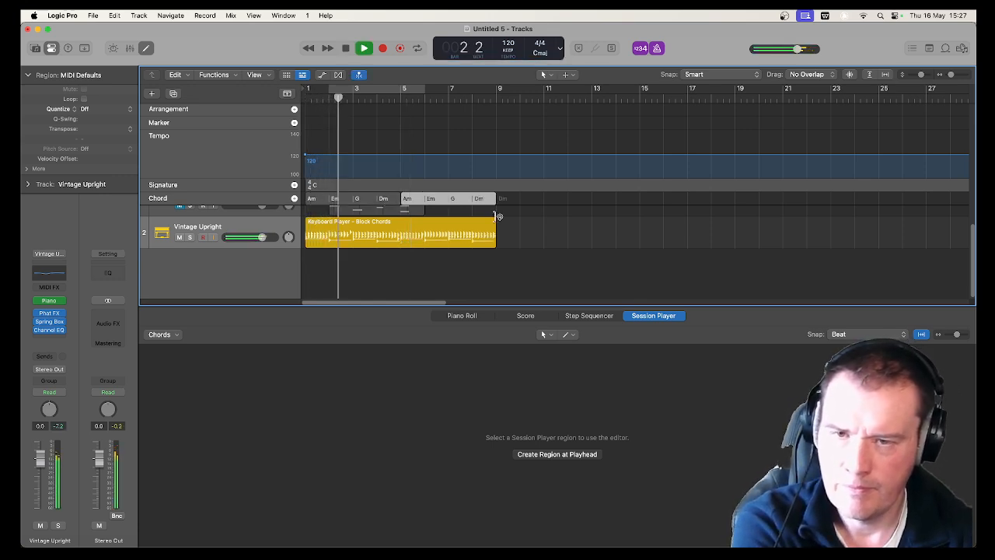
Select the Keyboard Player region, stop playback and set its left-hand voicing to Root & Fifth
left_click(388, 226)
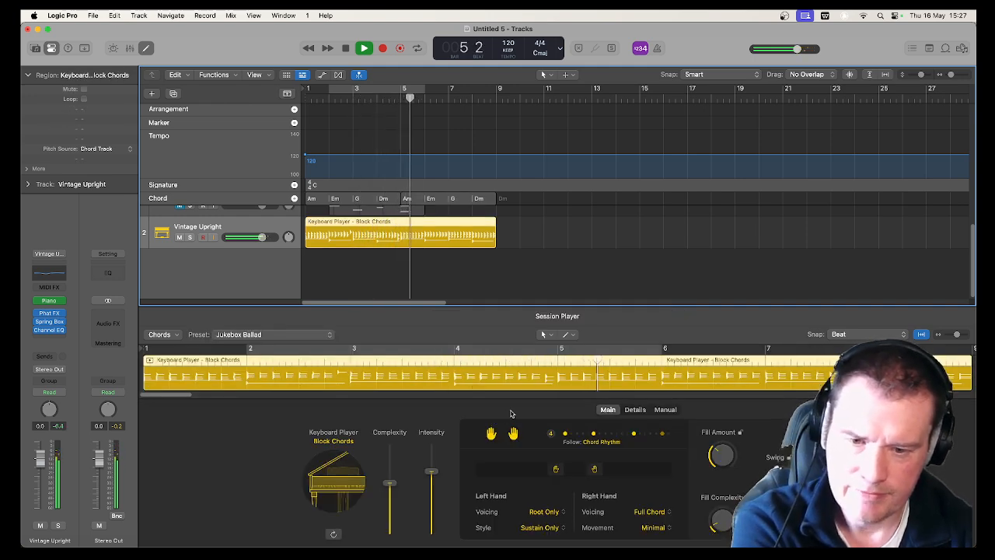
key("space")
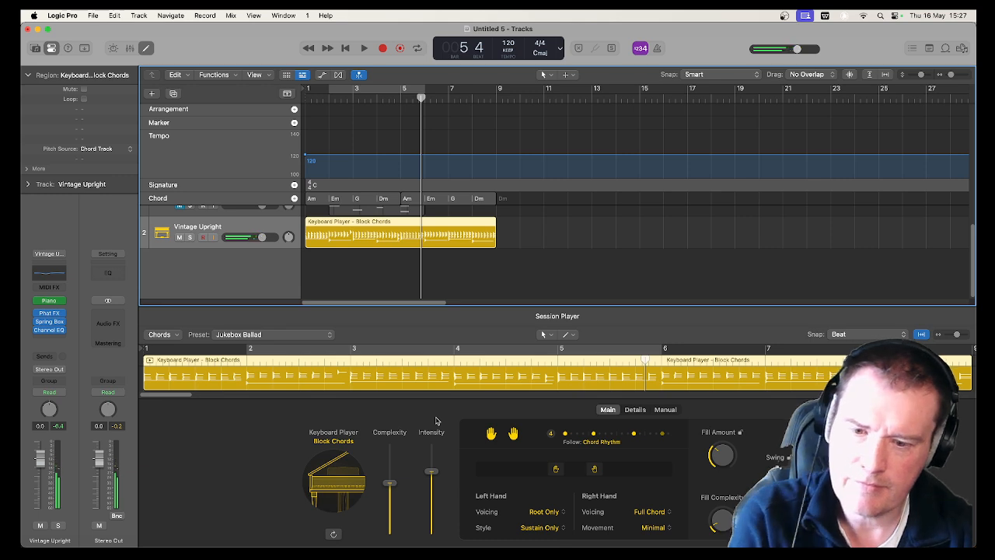
left_click(545, 512)
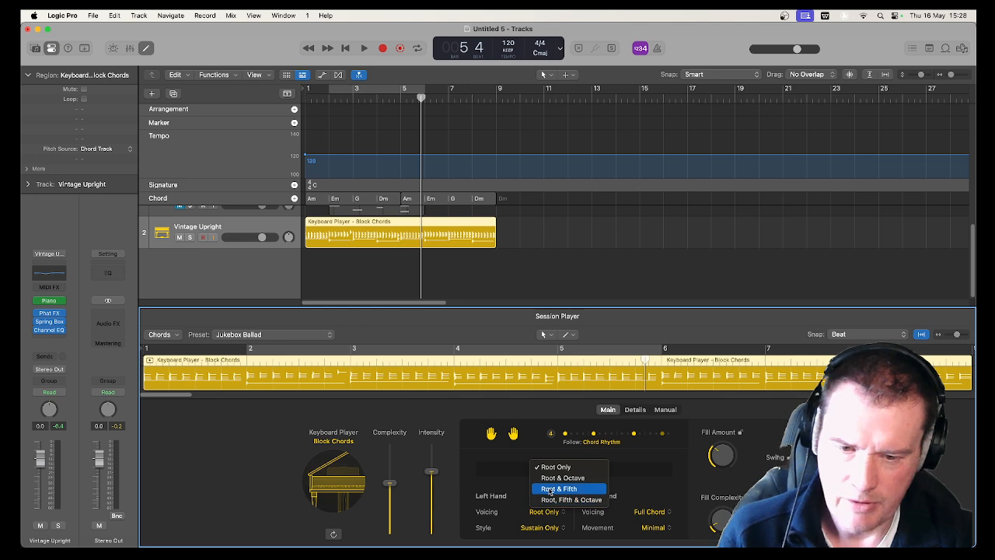
left_click(549, 489)
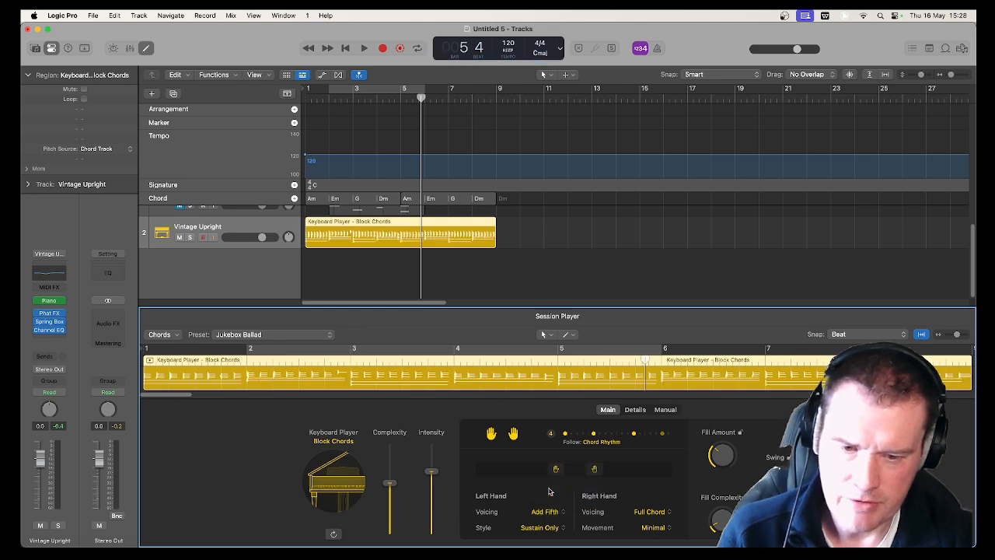
Set the right-hand voicing to 2 Voice (Fixed Interval) and listen to the result
left_click(651, 512)
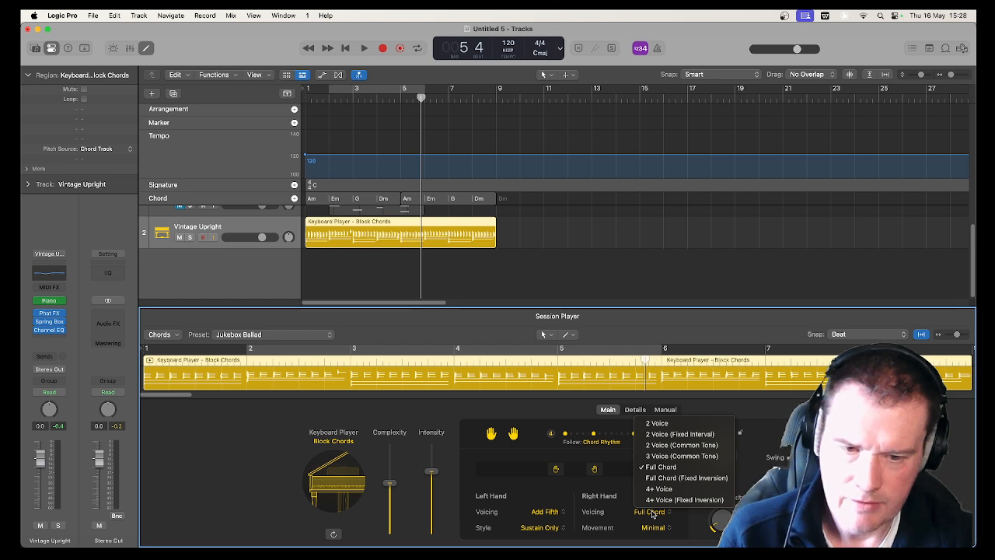
left_click(667, 433)
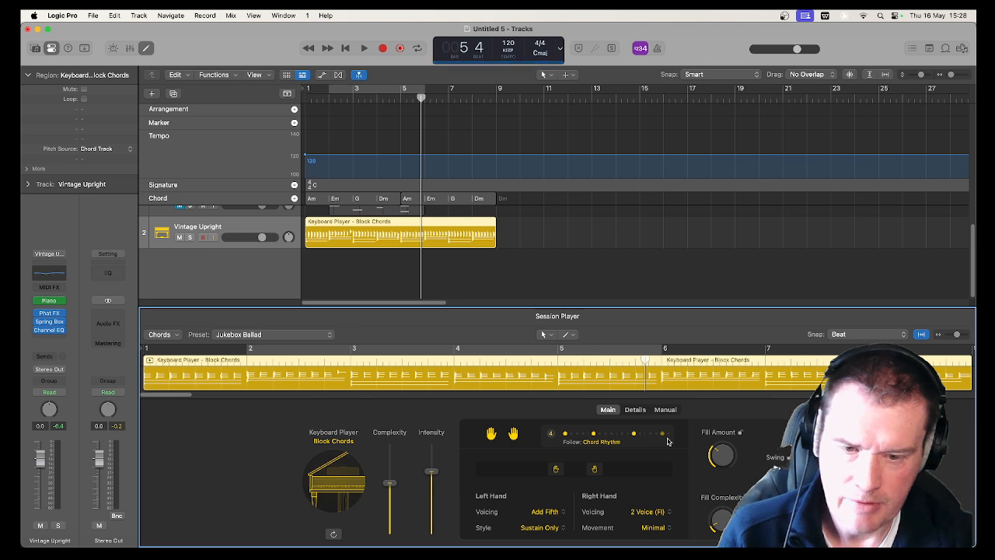
key("space")
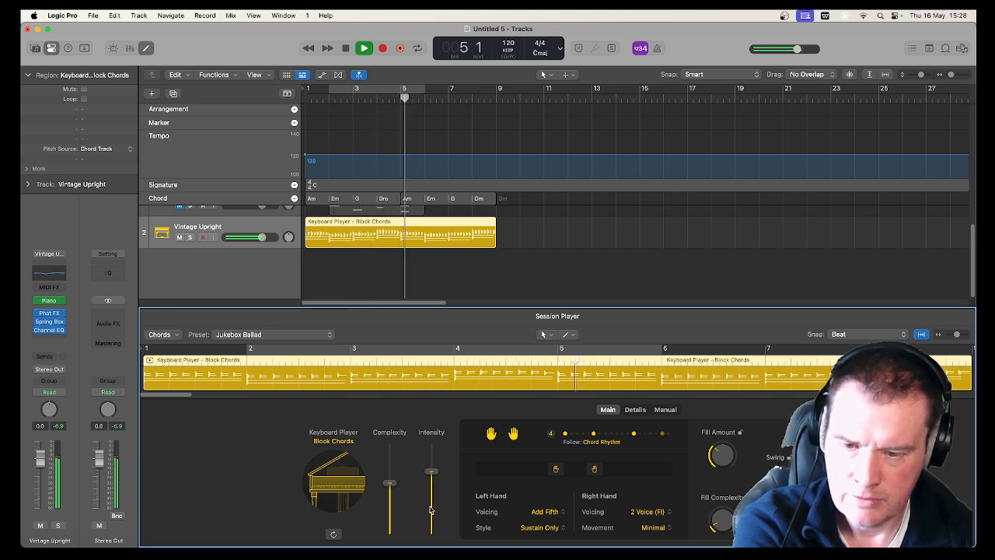
key("space")
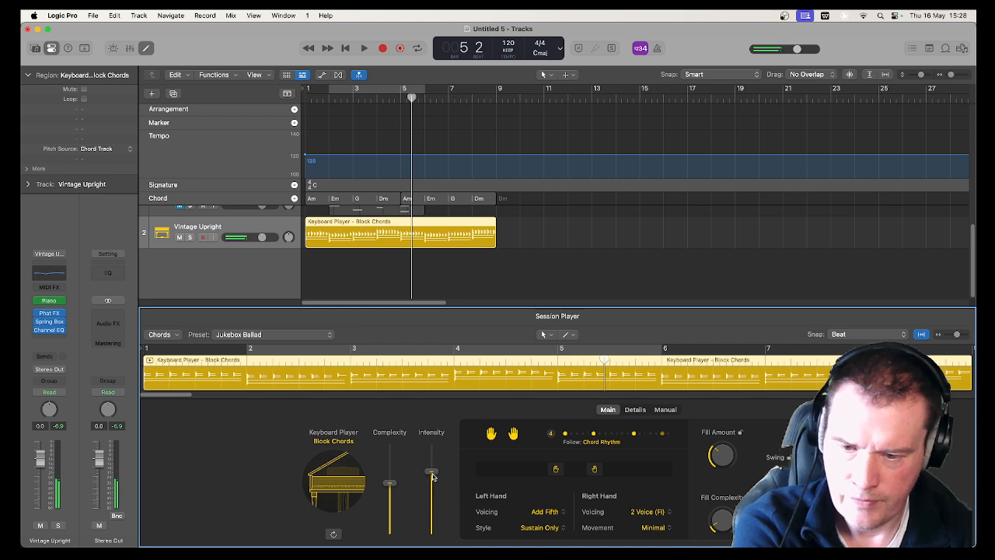
Lower the Keyboard Player's Intensity to about a third of its range and listen from the start
left_click_drag(432, 471, 432, 505)
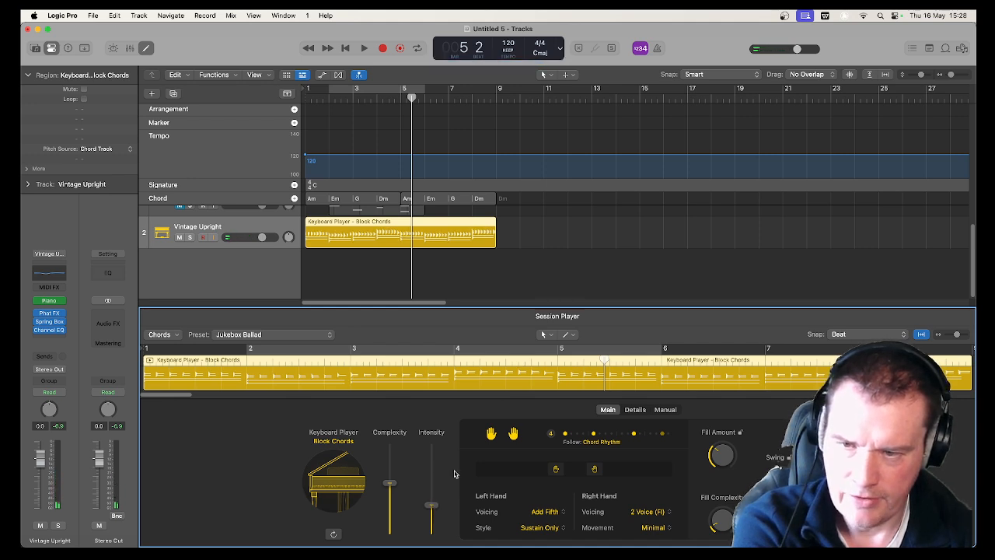
key("Return")
key("space")
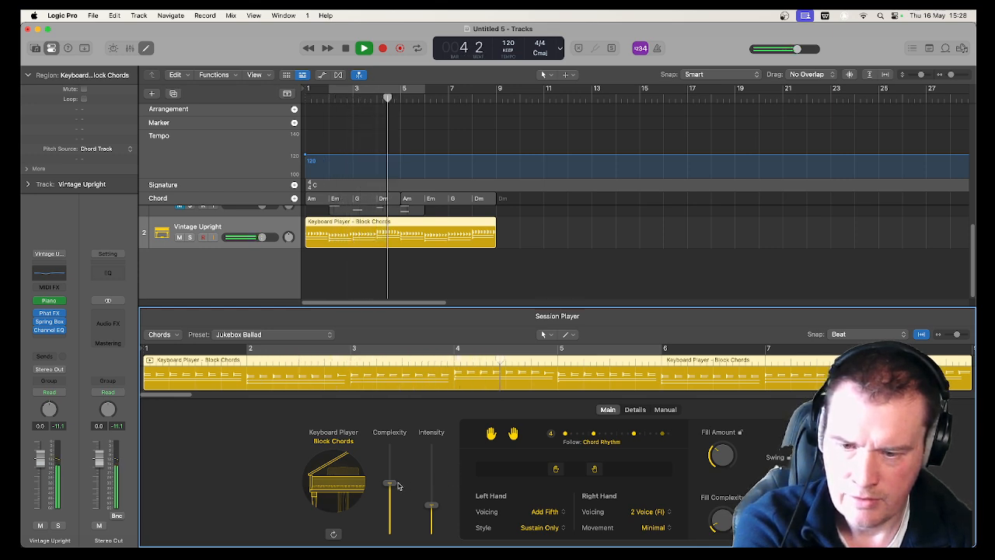
key("space")
Lower the Keyboard Player's Complexity to about a fifth of its range and play from the start
left_click_drag(387, 490, 388, 515)
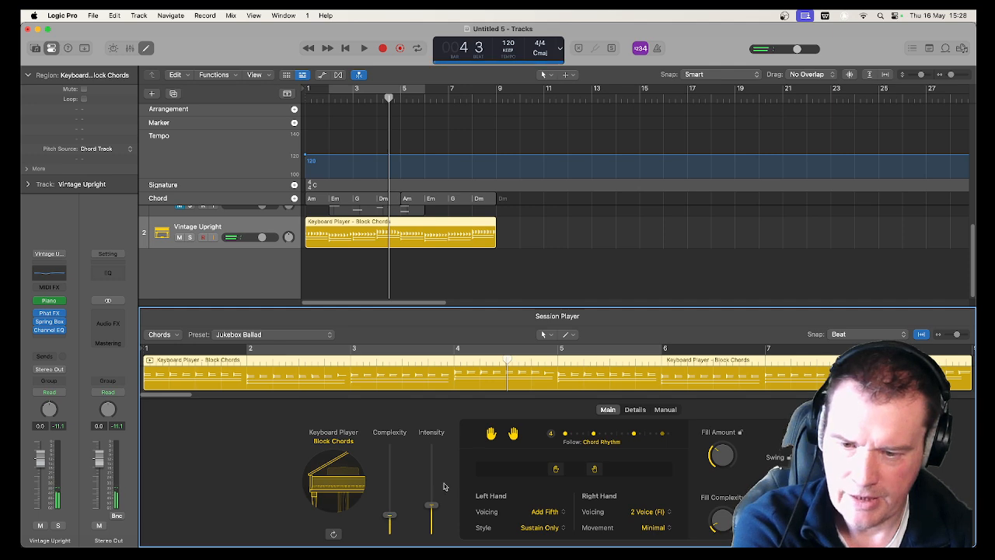
key("Return")
key("space")
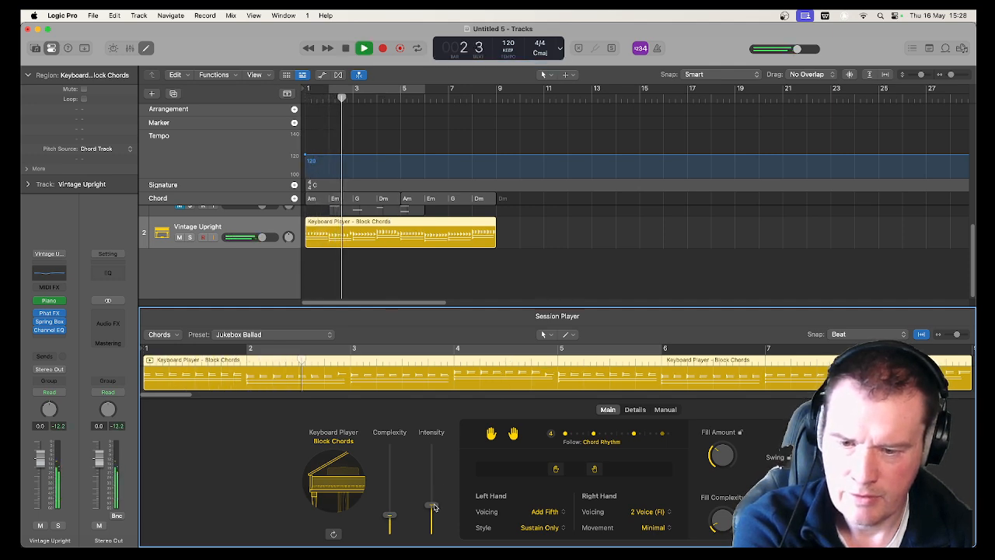
Raise the Keyboard Player's Intensity to about half of its range, listen briefly and stop playback
left_click_drag(433, 505, 433, 493)
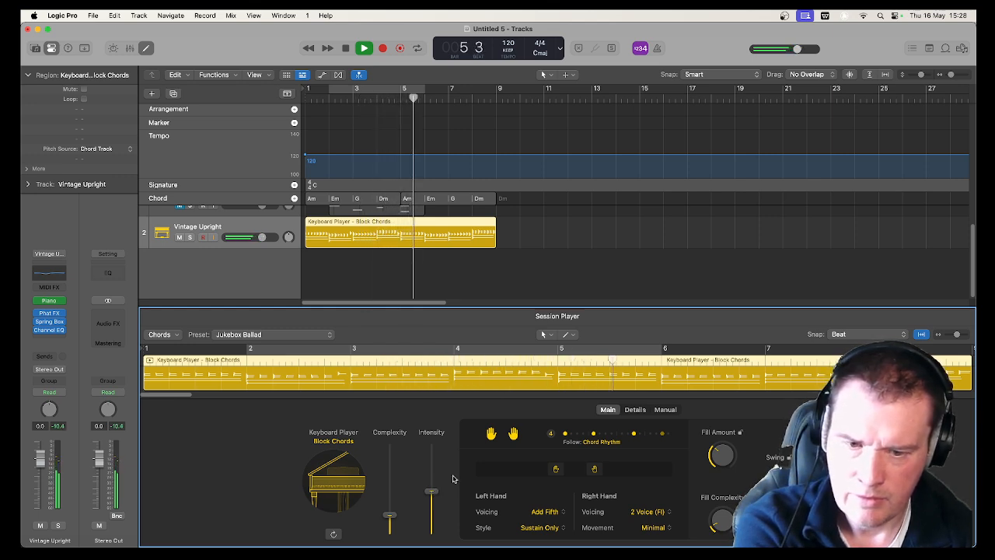
key("space")
Create a one-bar manual pattern with hits on every odd step from 1 to 13 and play it from the start
left_click(634, 410)
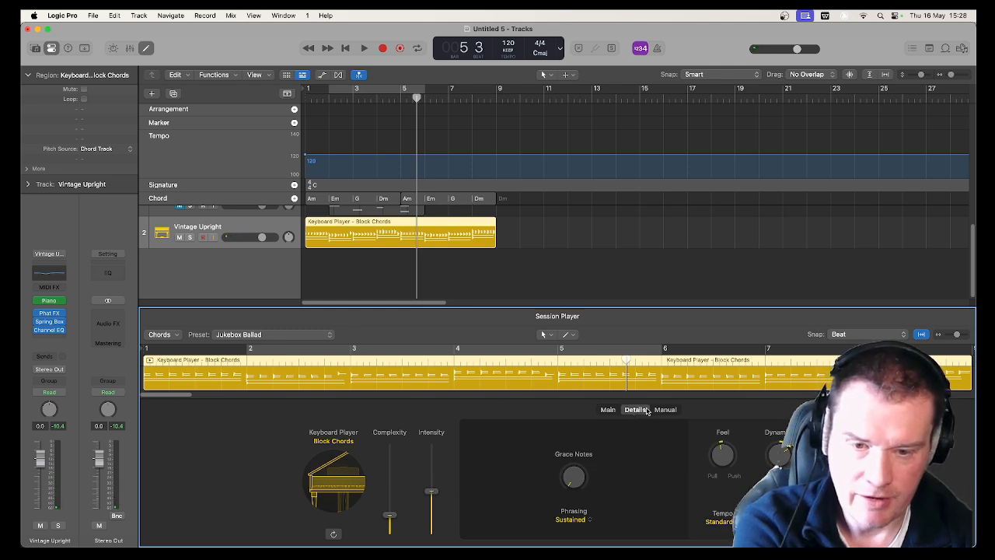
left_click(608, 412)
left_click(628, 413)
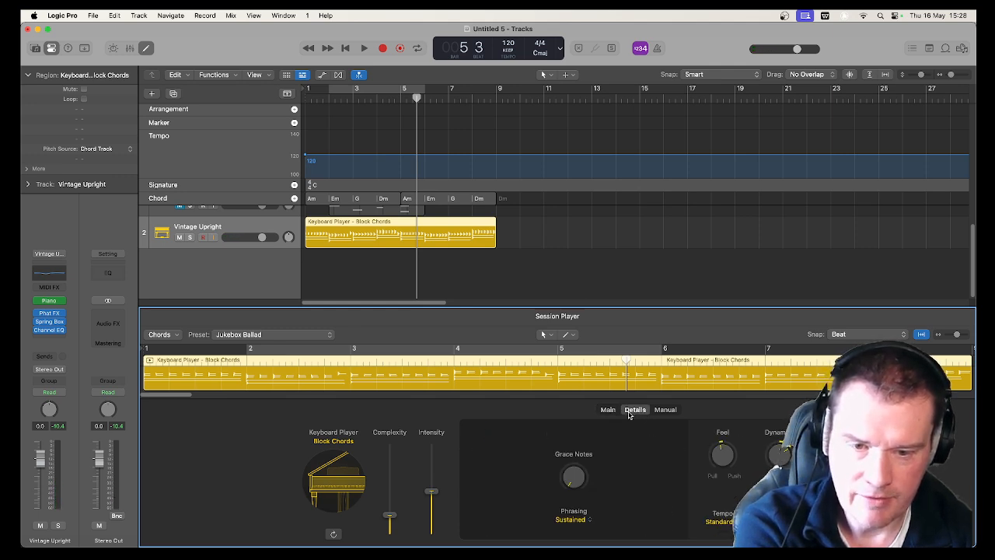
left_click(666, 410)
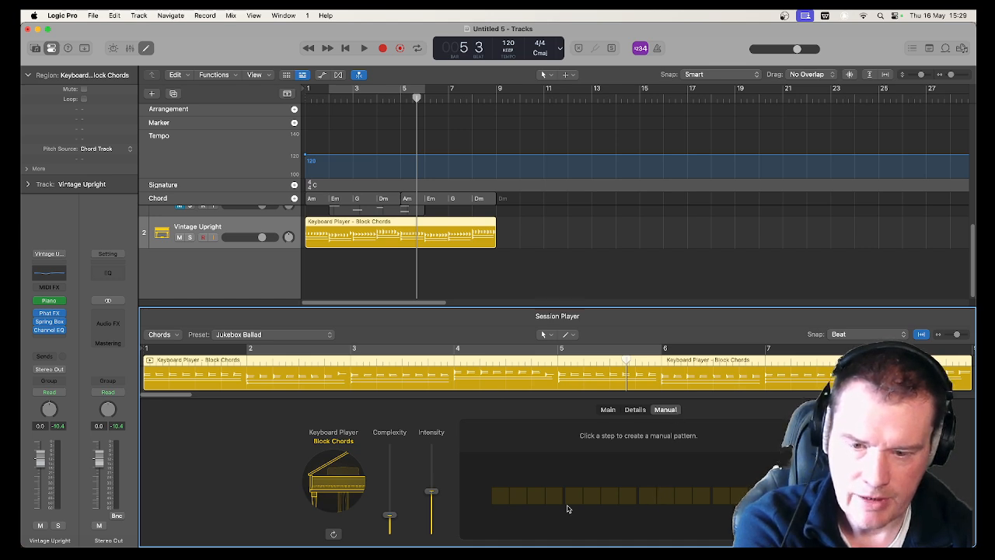
left_click(504, 498)
left_click(542, 498)
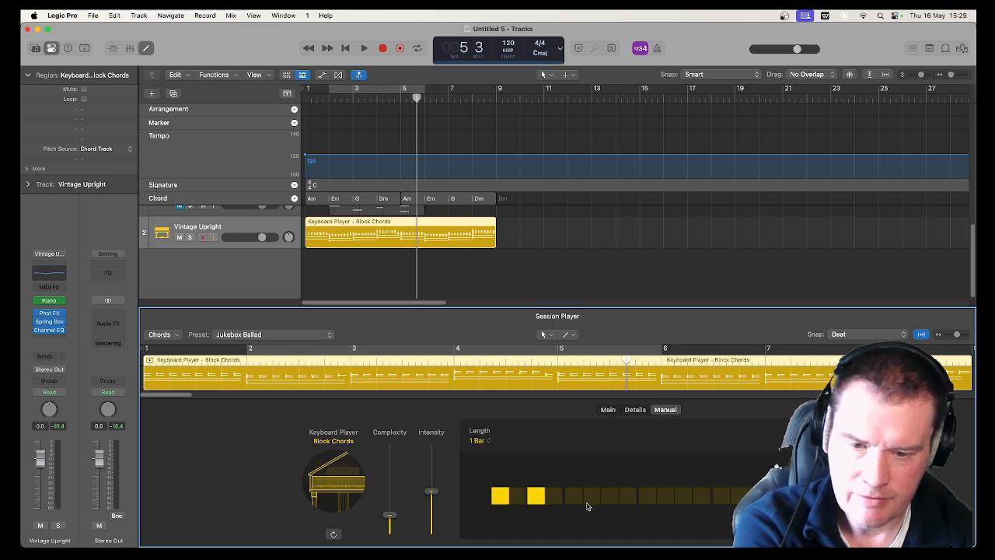
left_click(575, 499)
left_click(609, 499)
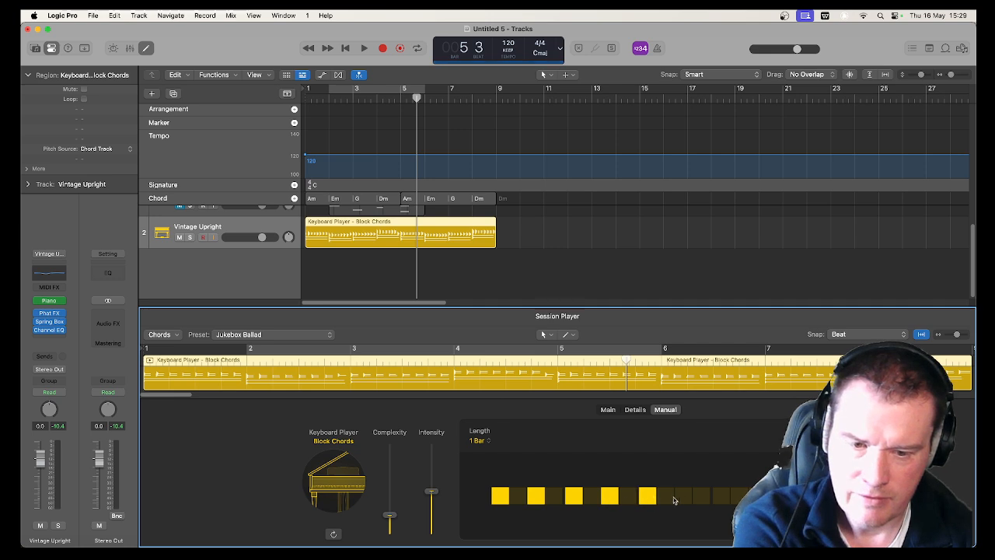
left_click(721, 495)
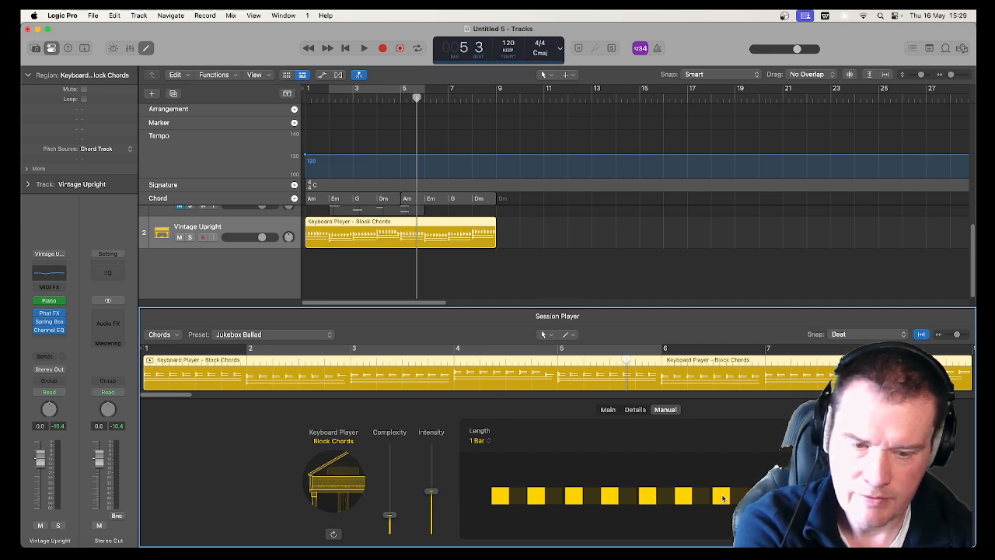
key("Return")
key("space")
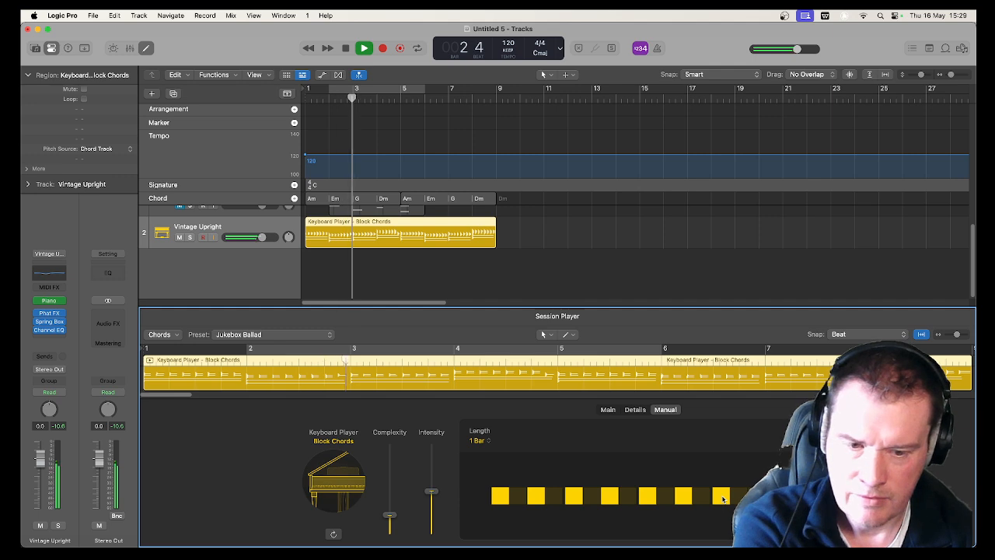
Remove the hits on steps 3 and 7 of the manual pattern and play from the start
left_click(533, 496)
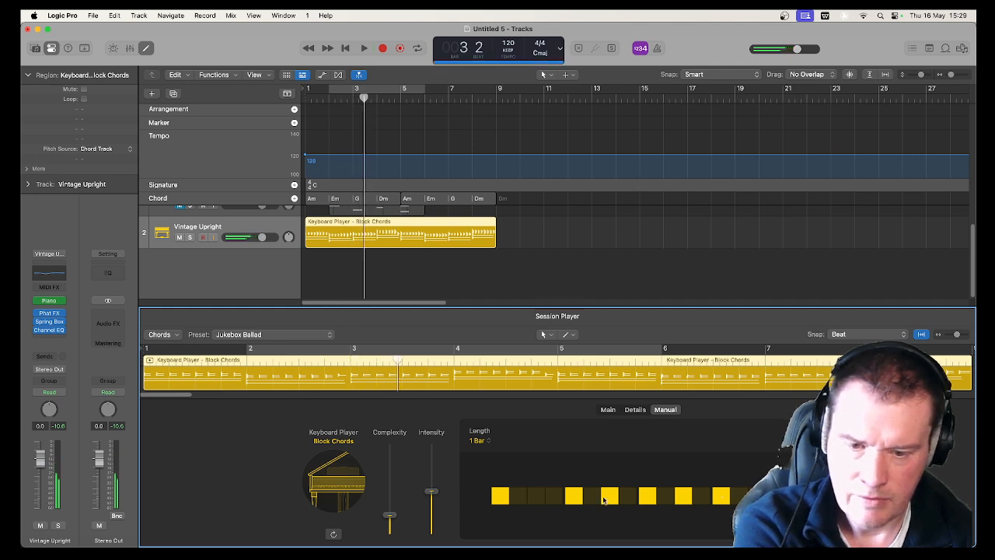
left_click(607, 496)
key("Return")
key("space")
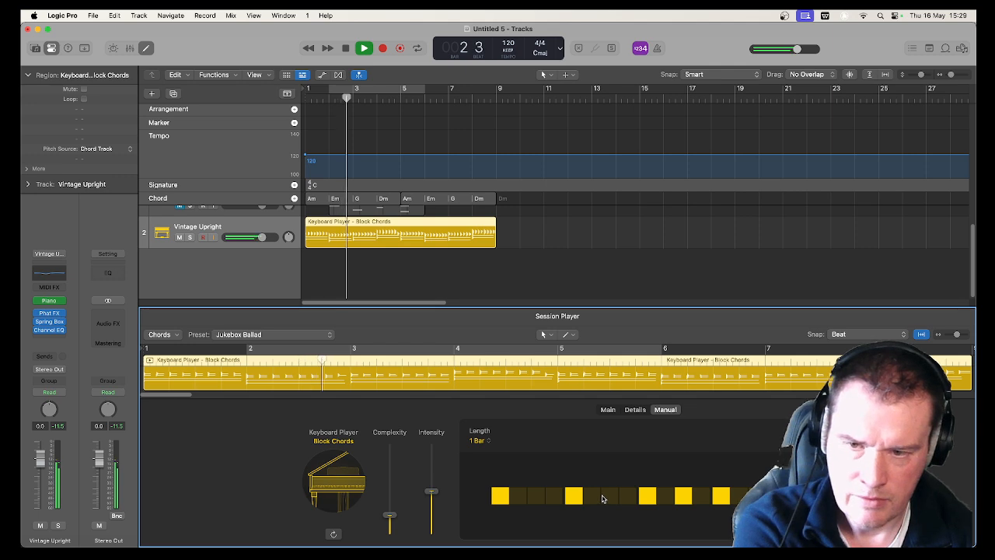
Stop and replay the region from the start while lowering the Keyboard Player's Dynamics to 90 %
left_click(633, 410)
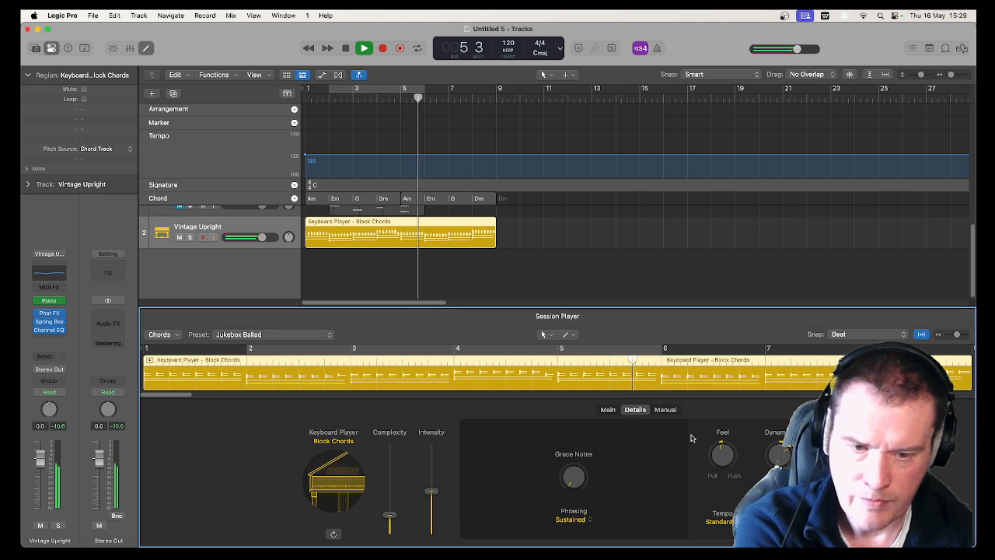
key("space")
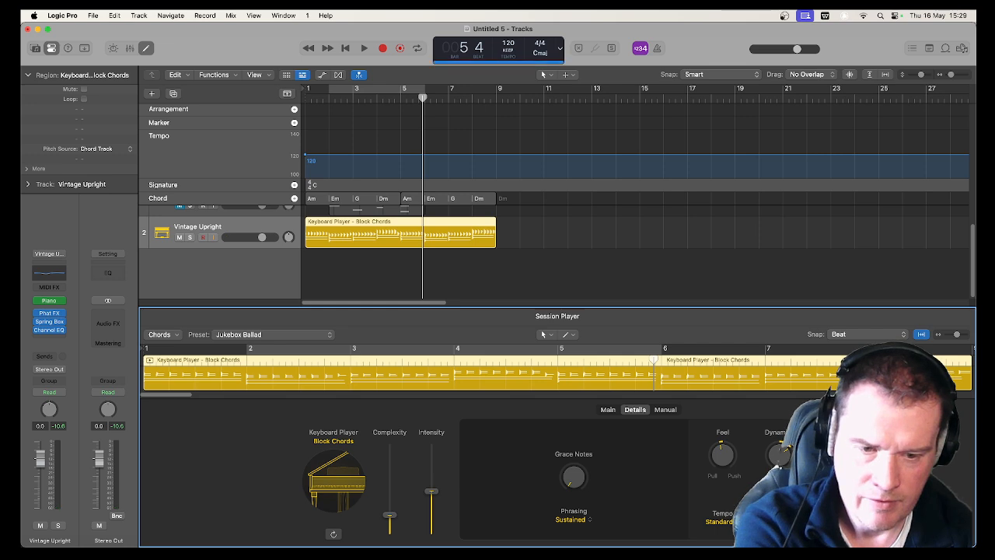
key("Return")
key("space")
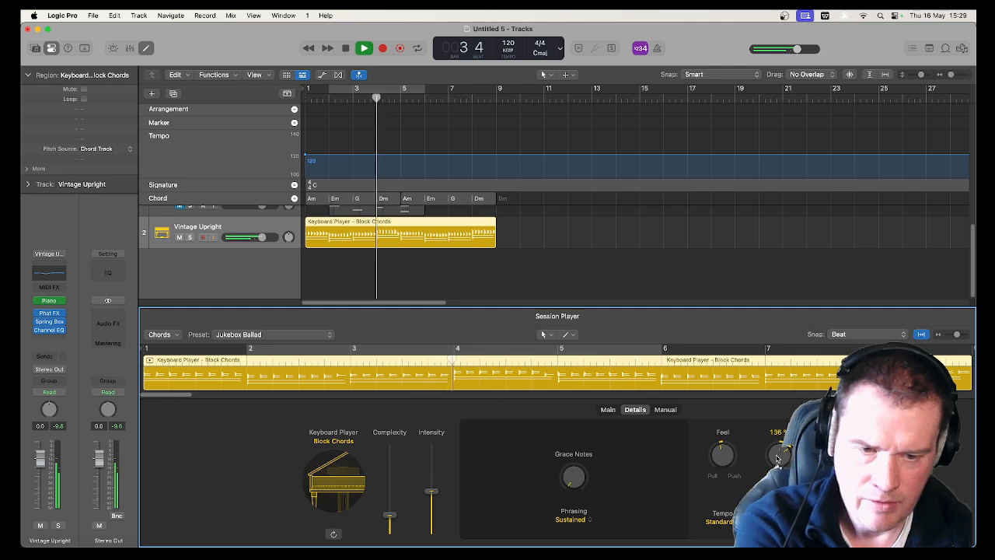
key("space")
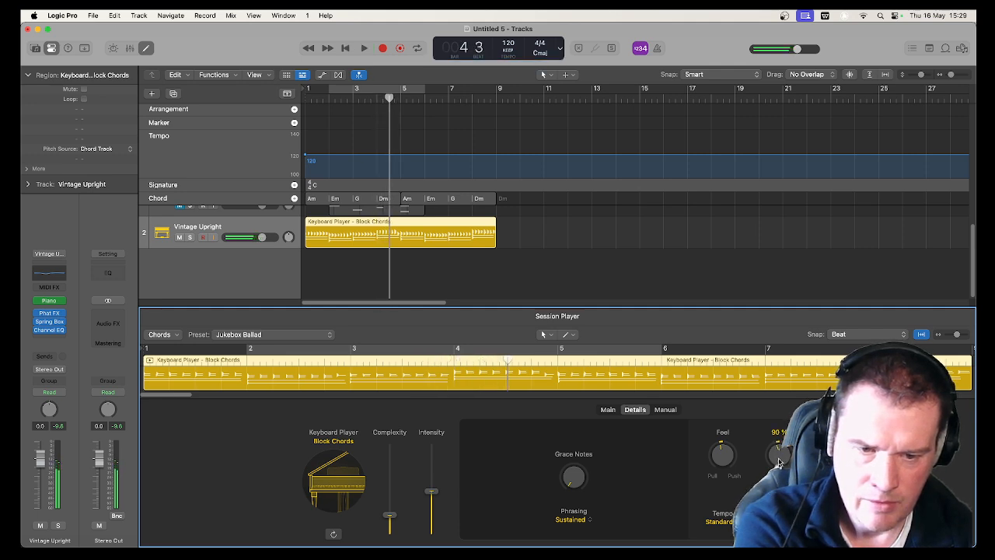
Set the Keyboard Player's Dynamics to about 133 % and listen to the region through to its end
key("Return")
key("space")
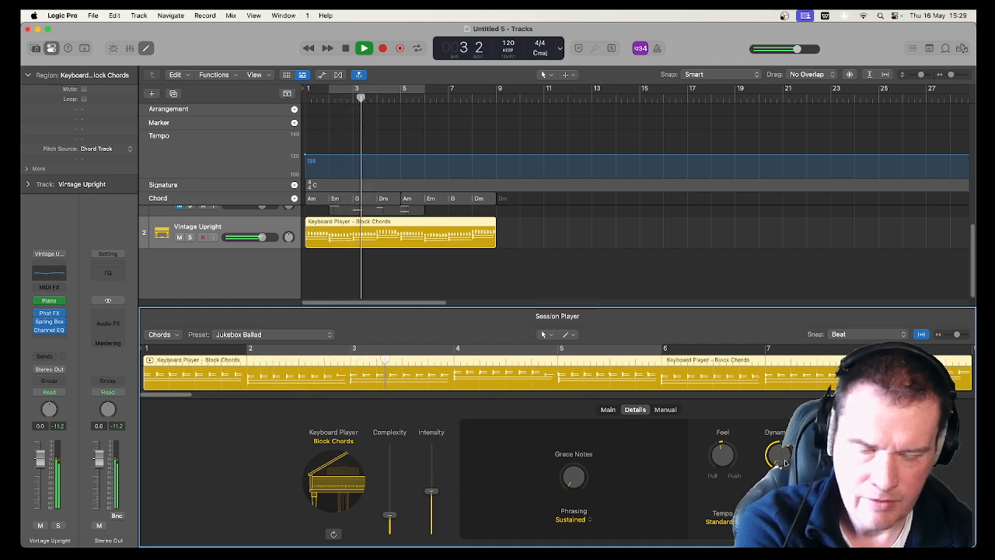
left_click_drag(774, 412, 762, 363)
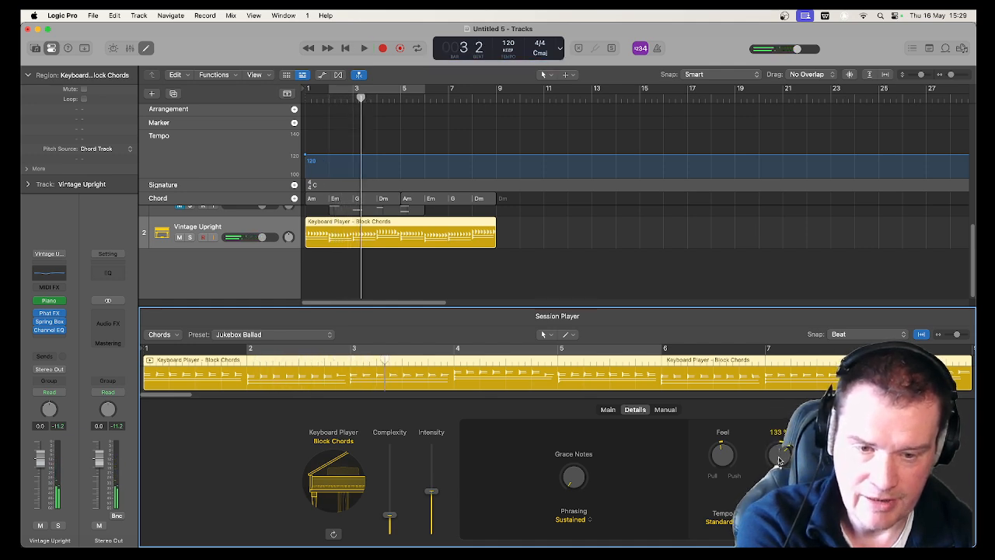
key("space")
left_click_drag(779, 460, 727, 475)
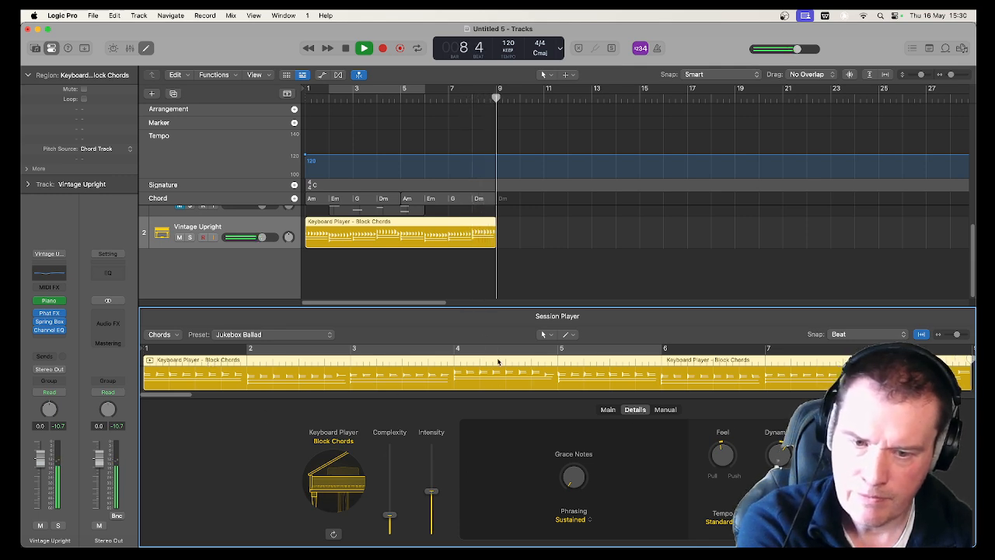
Stop playback, replace the manual pattern with preset rhythm pattern 6 and play from the start
left_click(610, 412)
key("space")
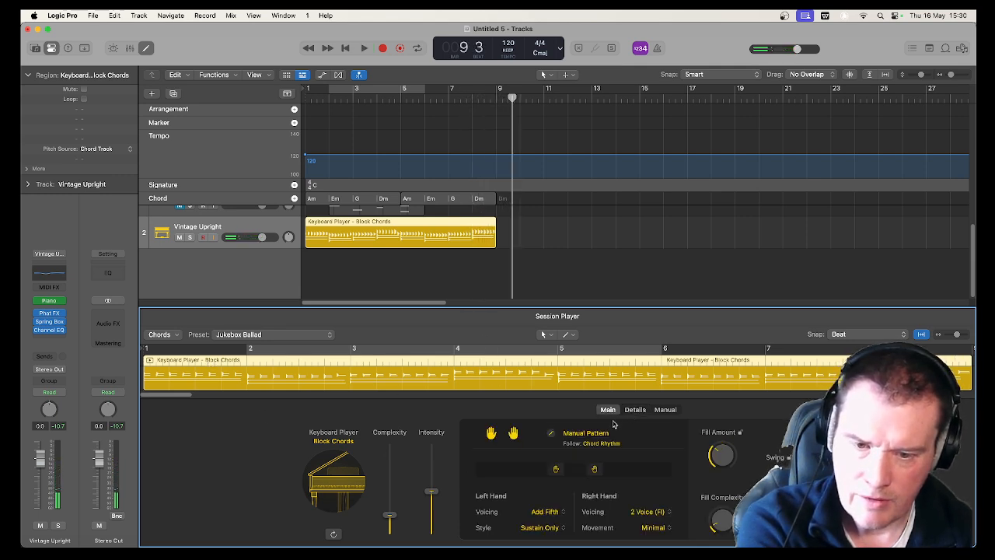
left_click(567, 437)
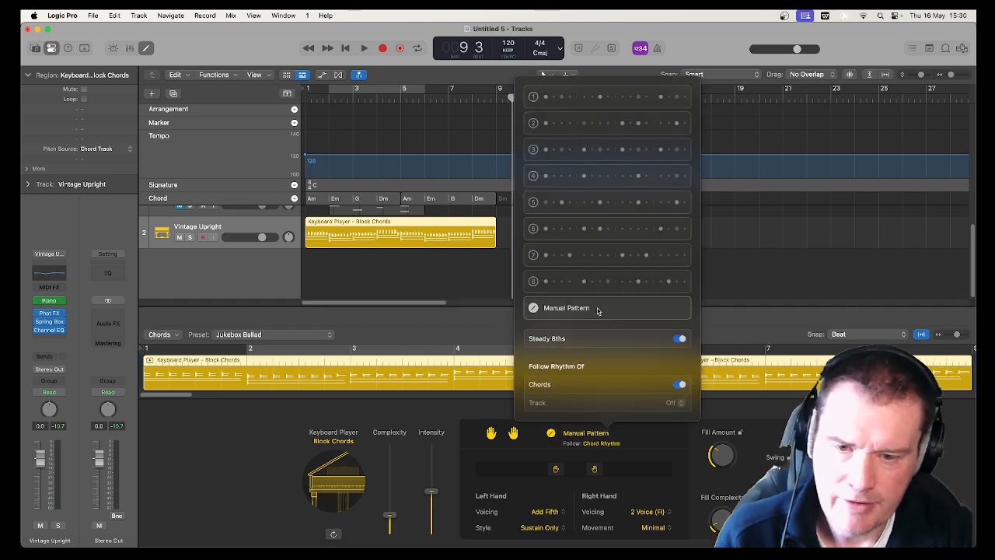
left_click(587, 230)
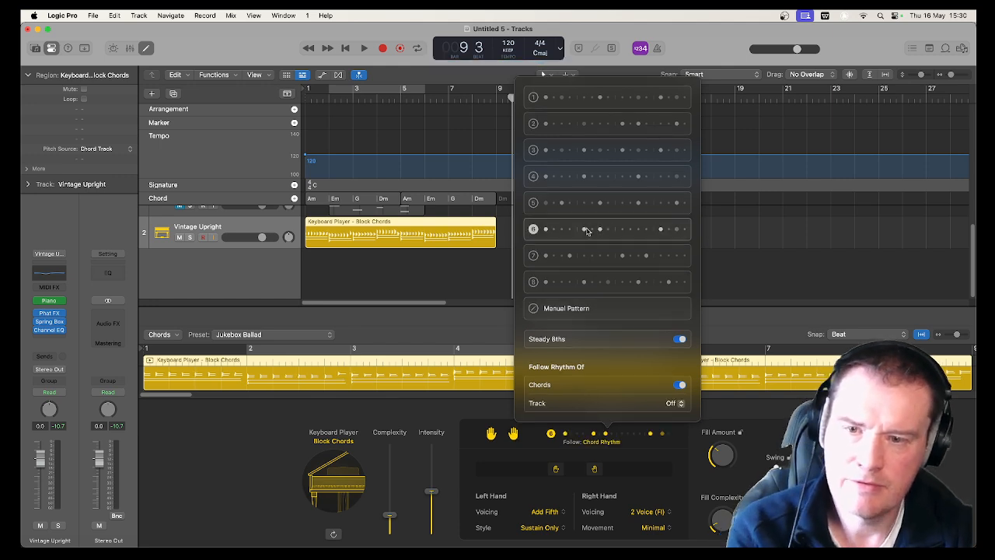
key("space")
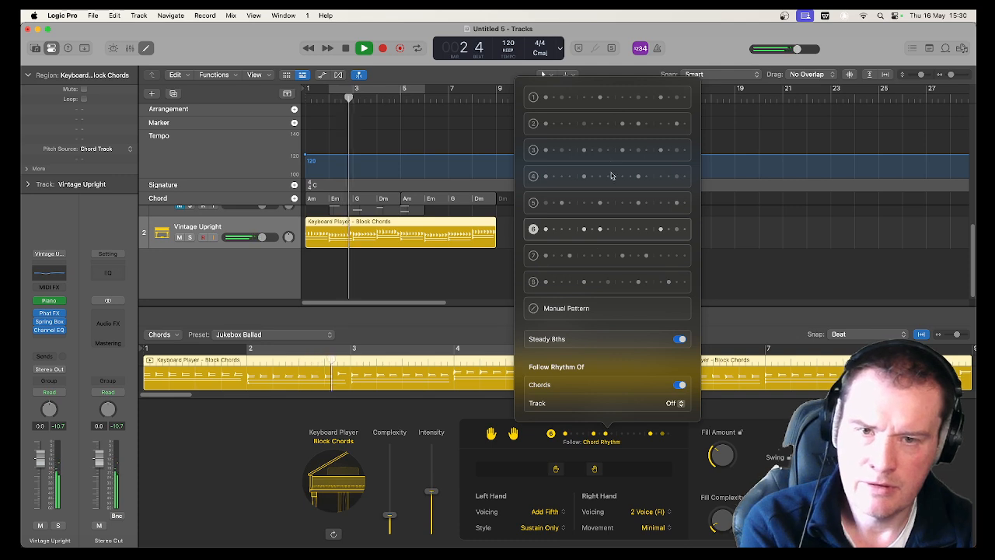
Choose preset rhythm pattern 1, listen from the start, stop playback and close the pattern list
left_click(609, 97)
key("Return")
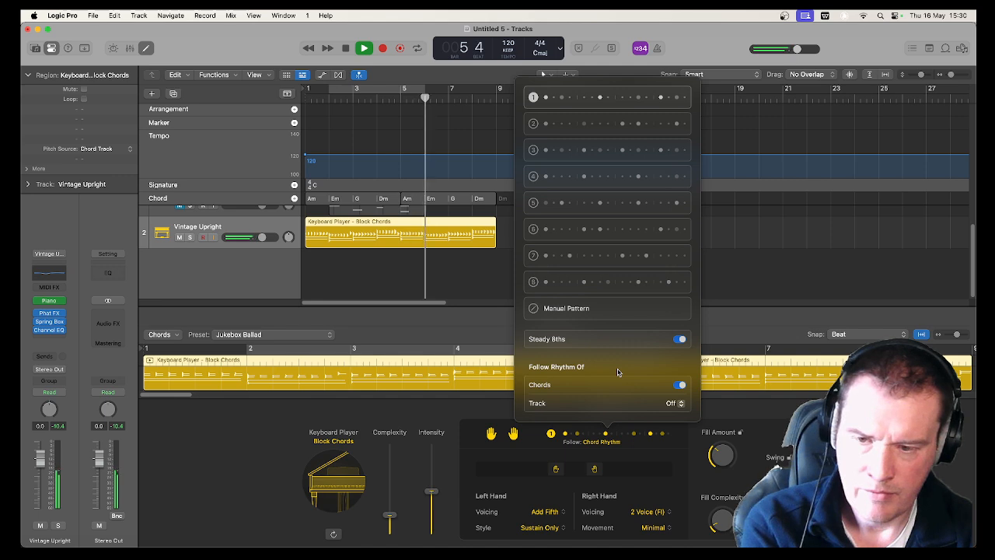
key("space")
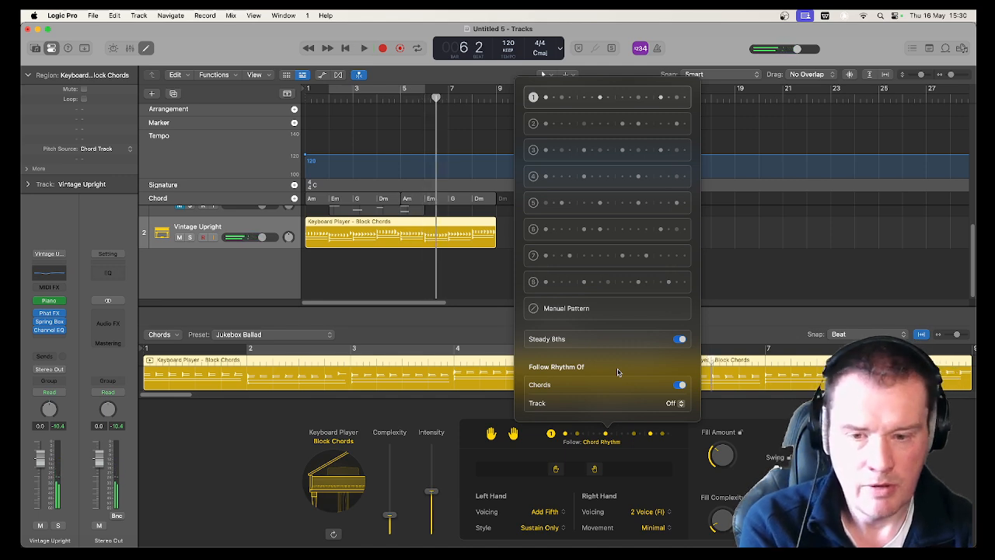
left_click(725, 429)
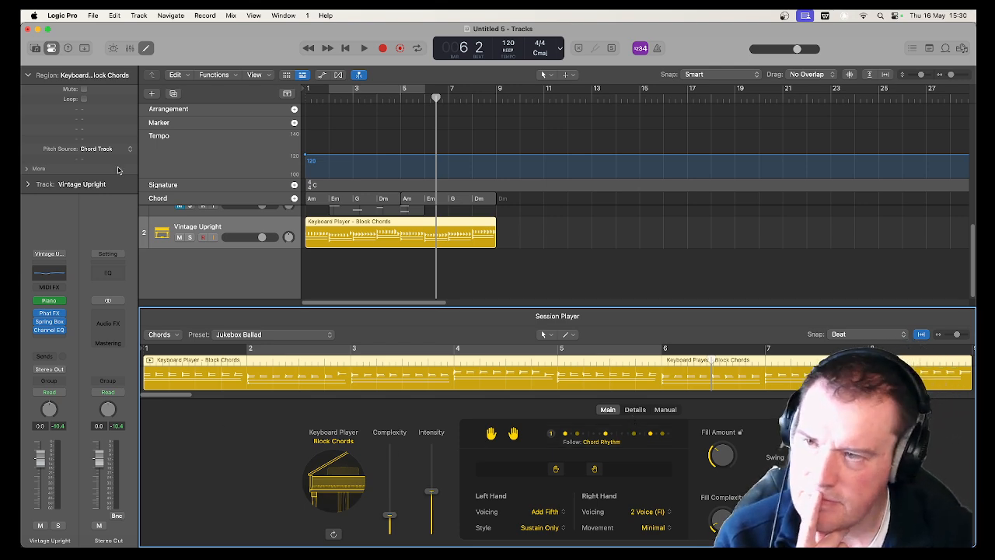
Open the sound library, look through the Legacy Pianos category and return to the main piano list
left_click(35, 48)
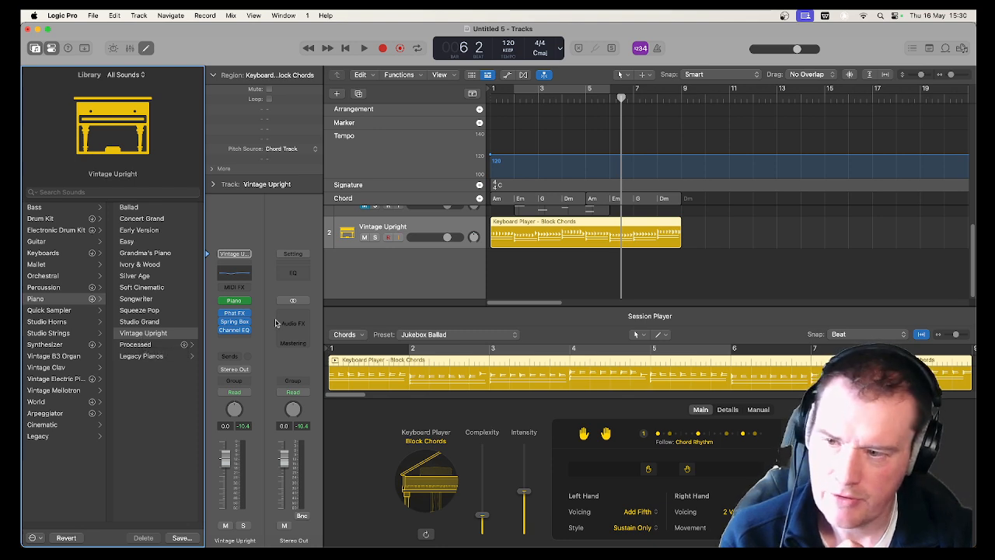
left_click(148, 356)
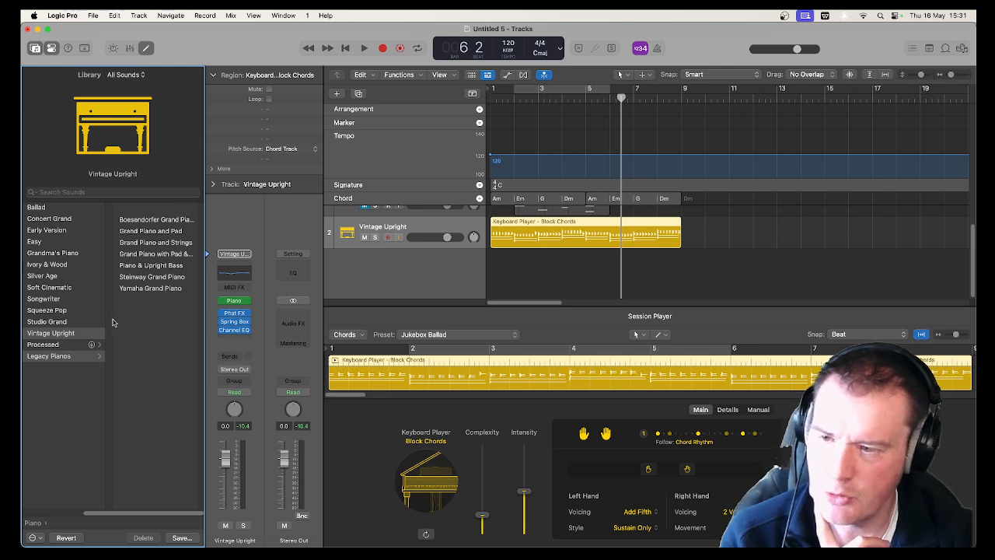
left_click(27, 523)
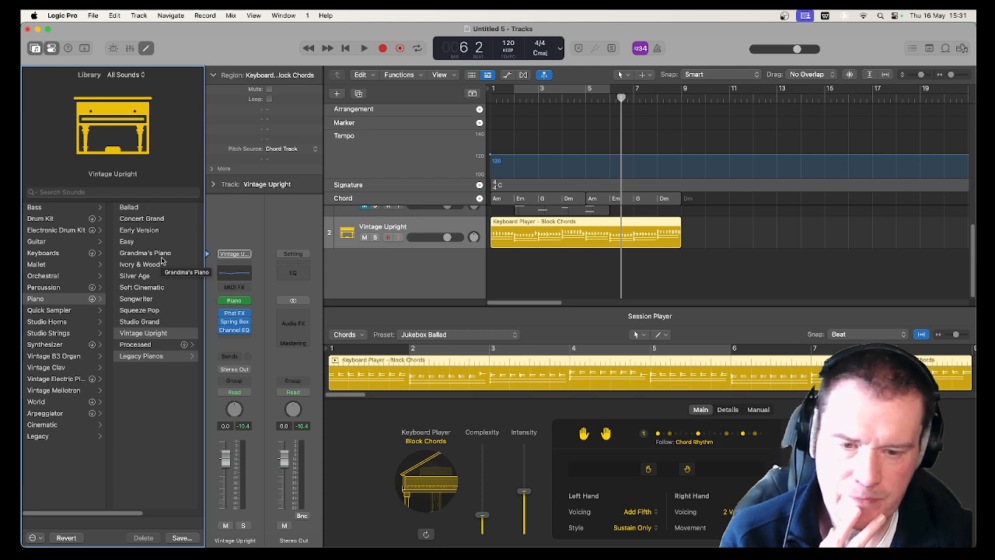
Turn off the Keyboard Player's right hand so that only the left hand plays, and listen to the result
left_click(585, 440)
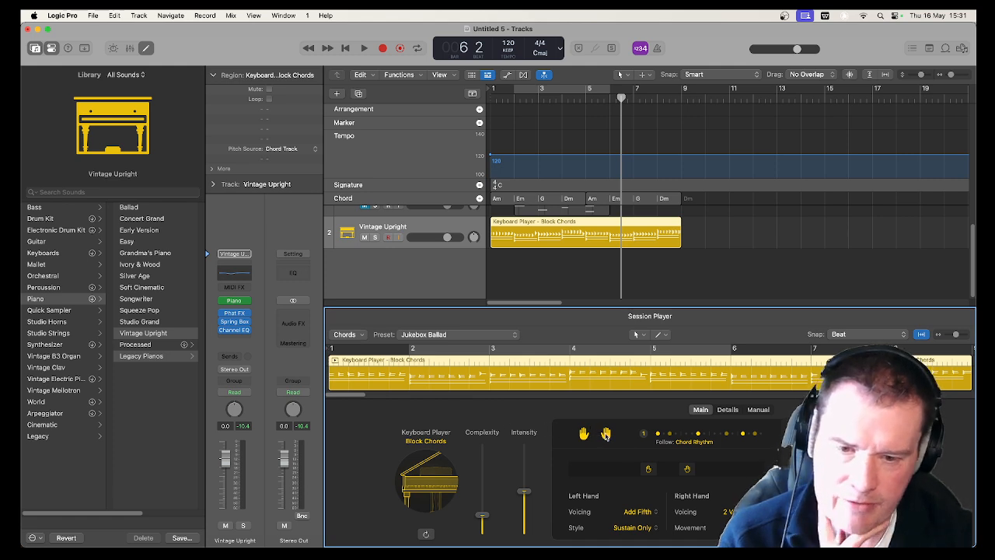
left_click(605, 434)
key("space")
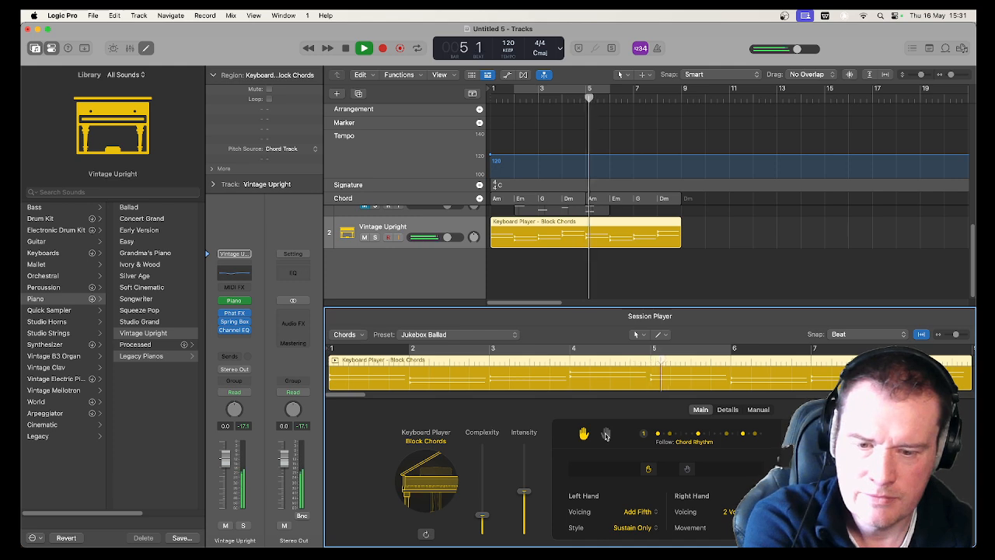
key("space")
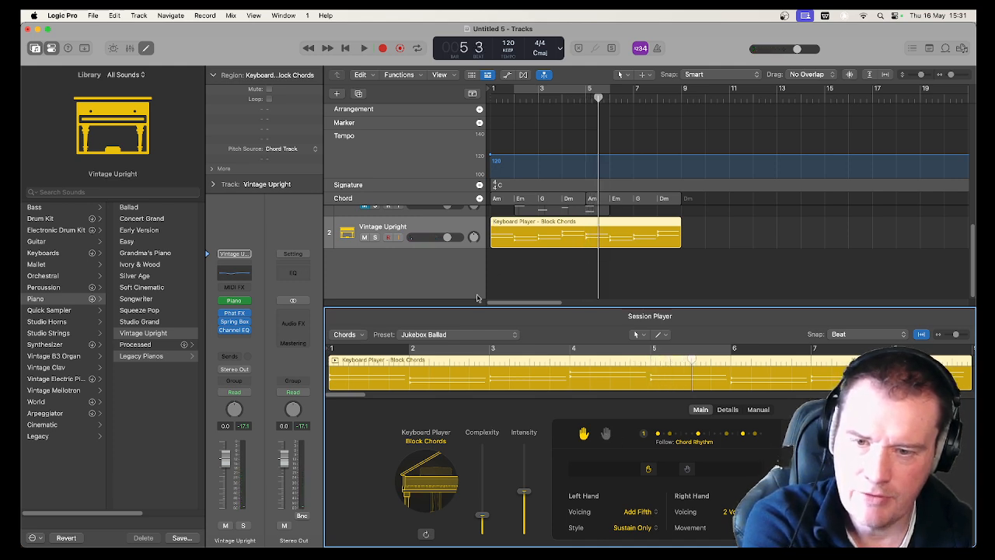
Enlarge the tracks area, convert the Keyboard Player region to a MIDI region and view its notes in the piano roll
left_click_drag(480, 309, 485, 358)
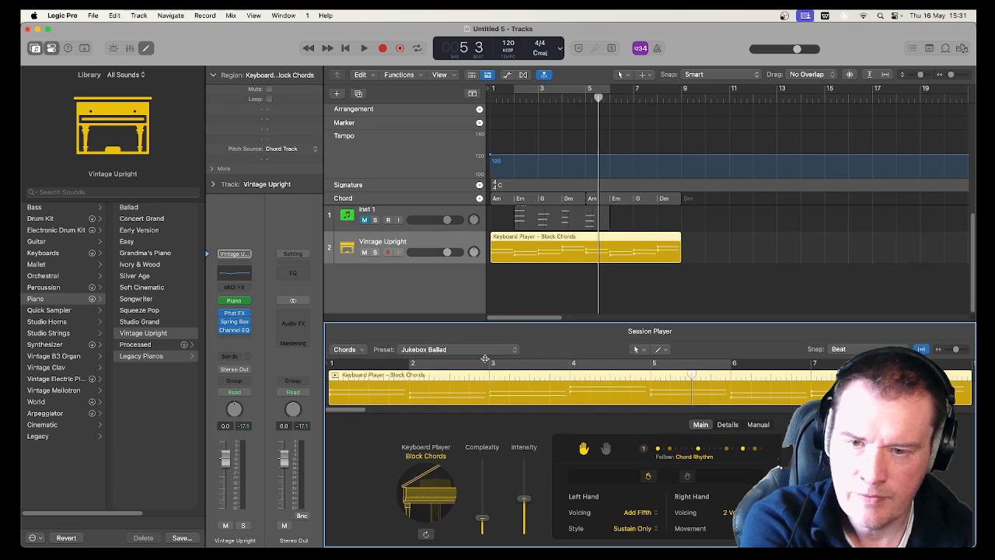
right_click(530, 240)
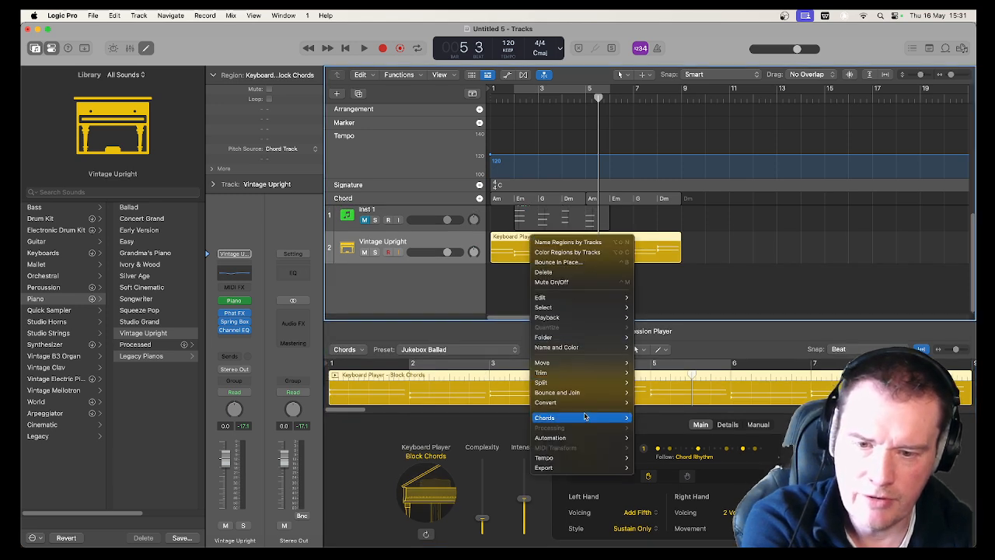
mouse_move(593, 404)
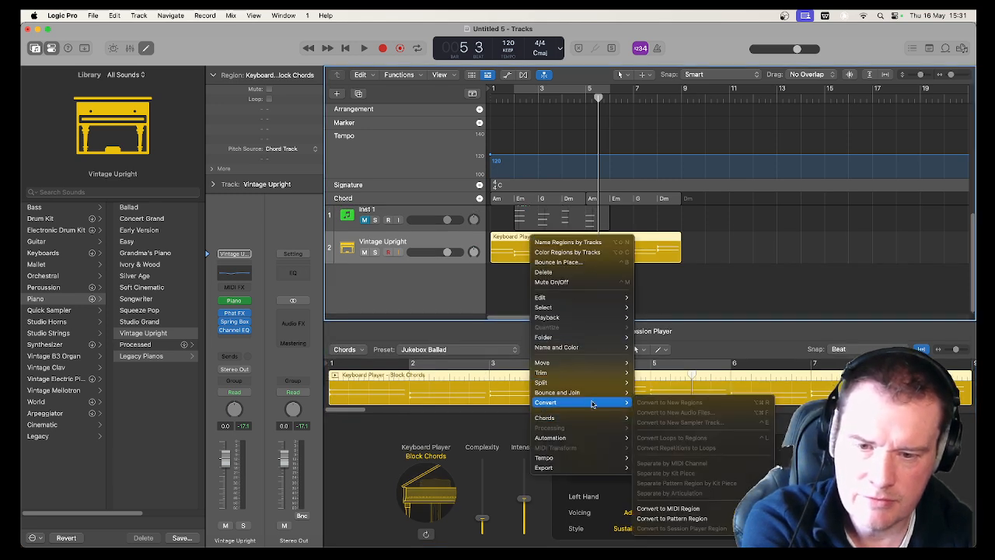
left_click(666, 509)
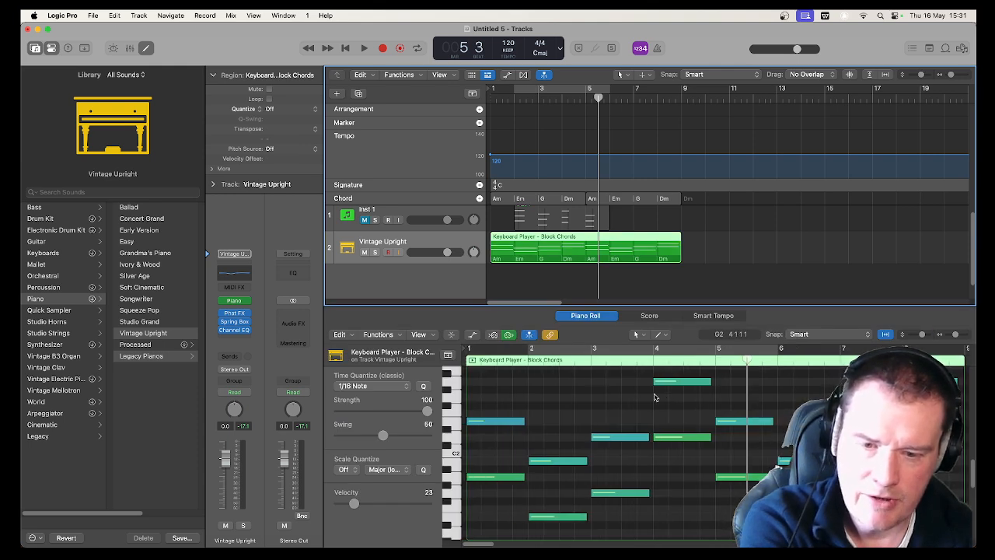
scroll(679, 474, "up", 1)
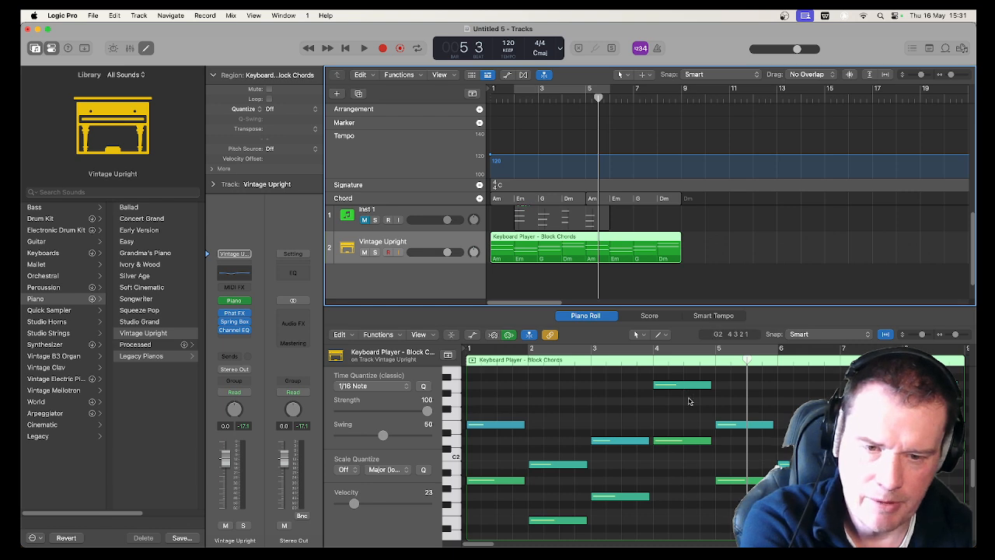
Transpose the highest notes of the Dm chords in bars 4 and 8 down 12 semitones and listen from the start
left_click(674, 383)
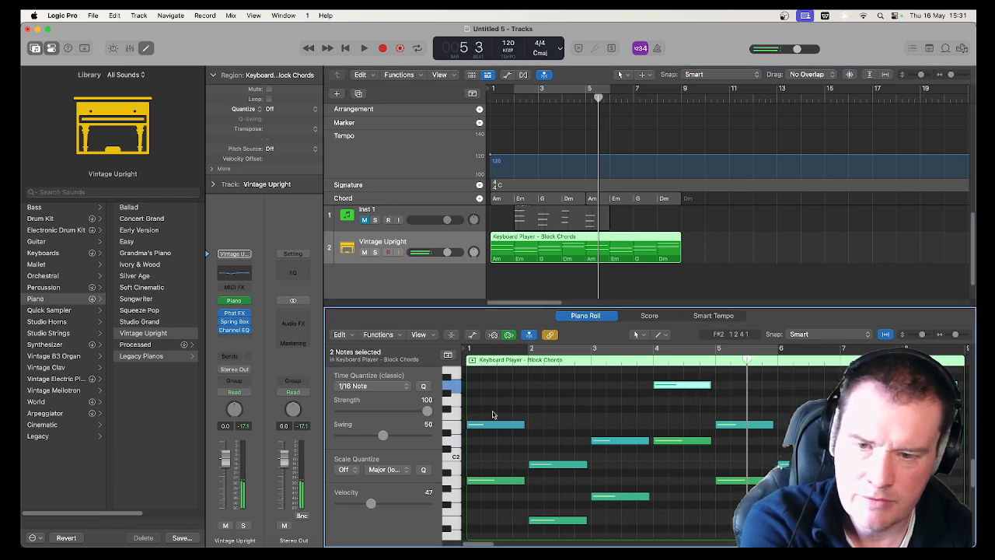
left_click(341, 334)
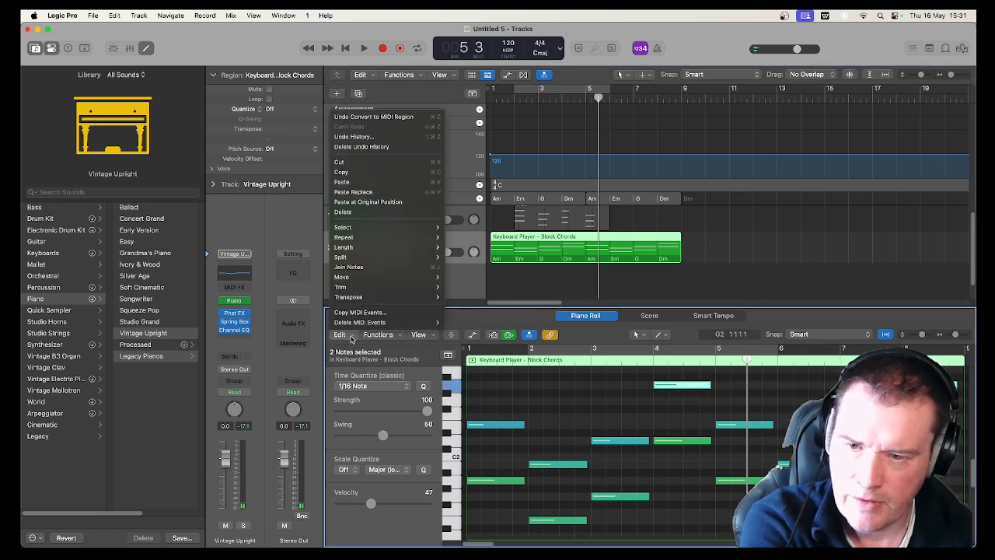
mouse_move(392, 297)
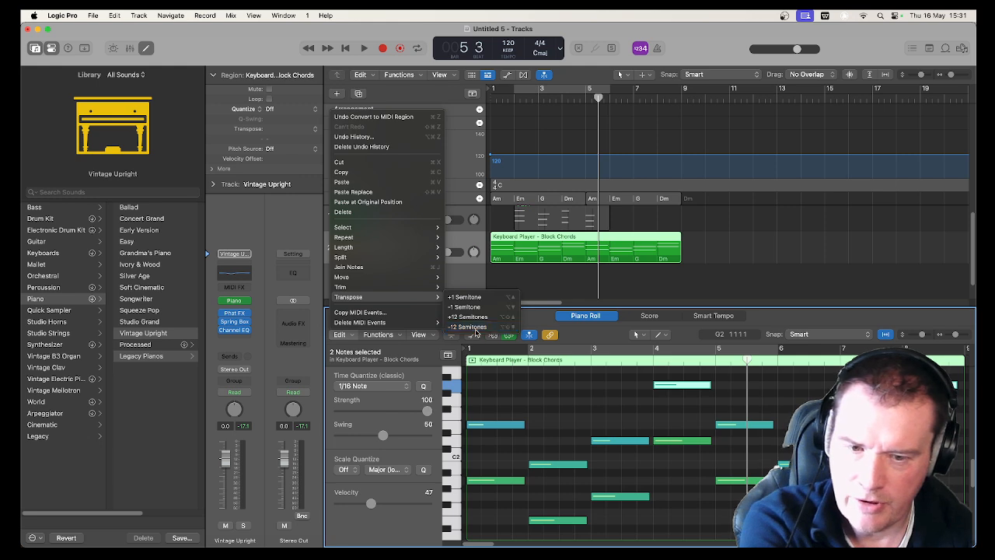
left_click(475, 332)
key("Return")
key("space")
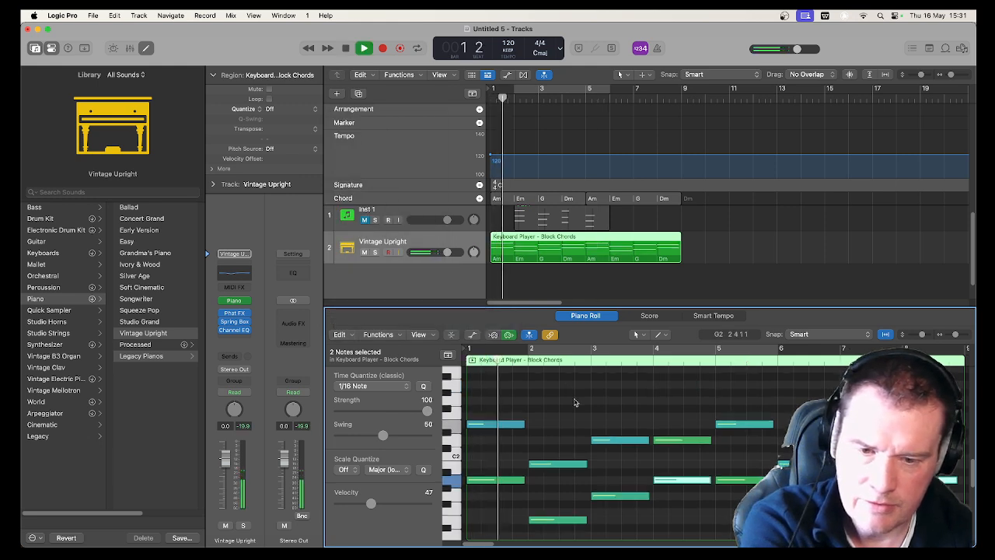
scroll(575, 402, "down", 3)
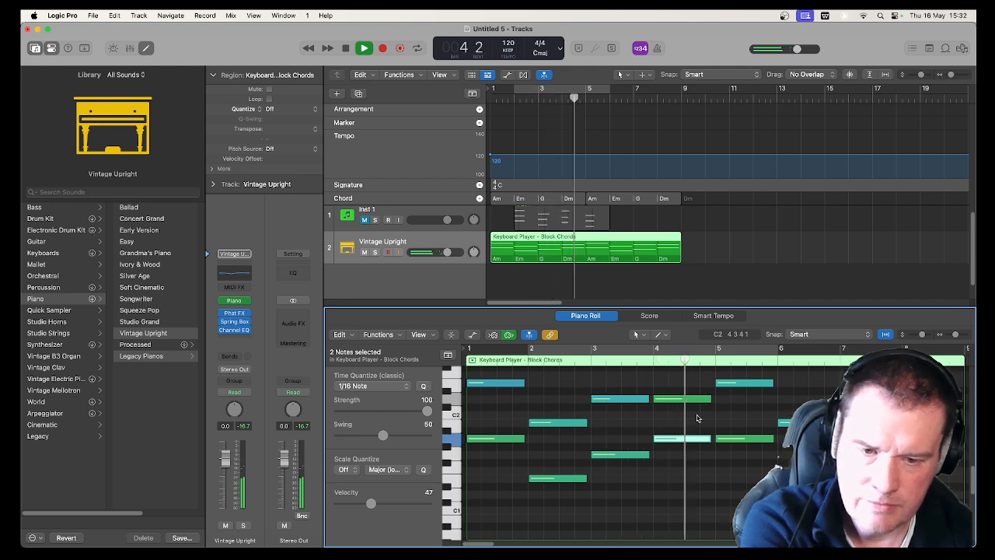
key("space")
Transpose the D2 notes in bars 4 and 8 down 12 semitones, one at a time, and listen to the result
left_click(684, 400)
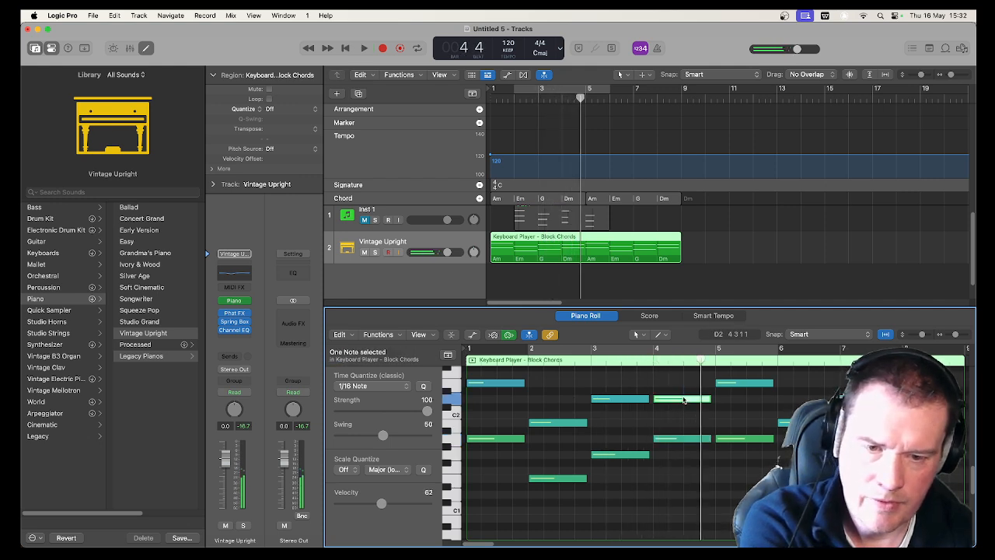
left_click(341, 334)
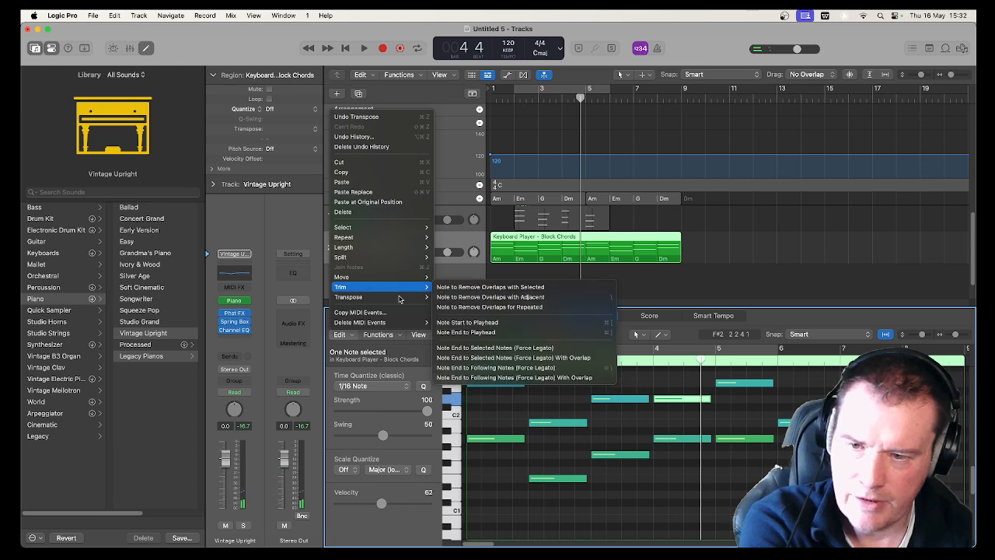
mouse_move(420, 297)
left_click(466, 326)
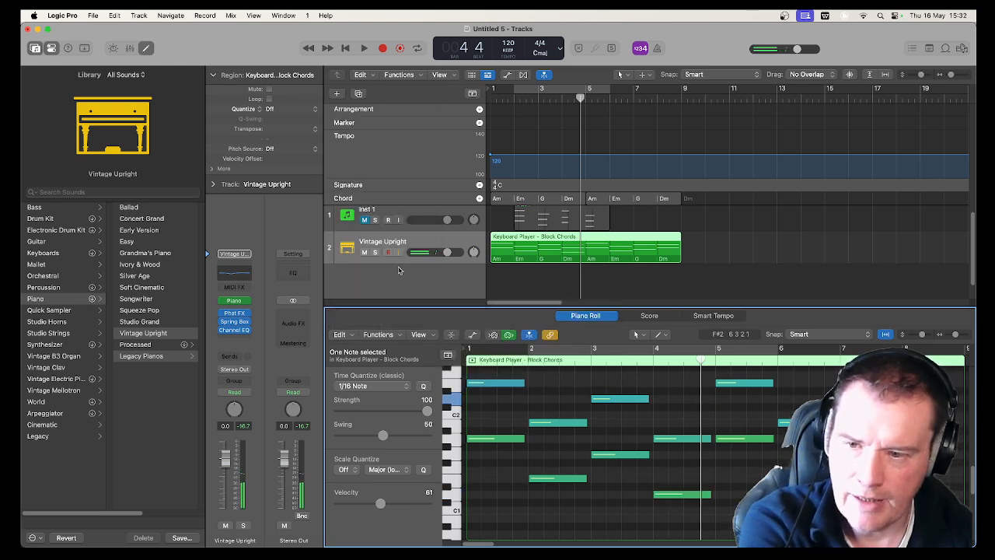
left_click(340, 334)
mouse_move(396, 297)
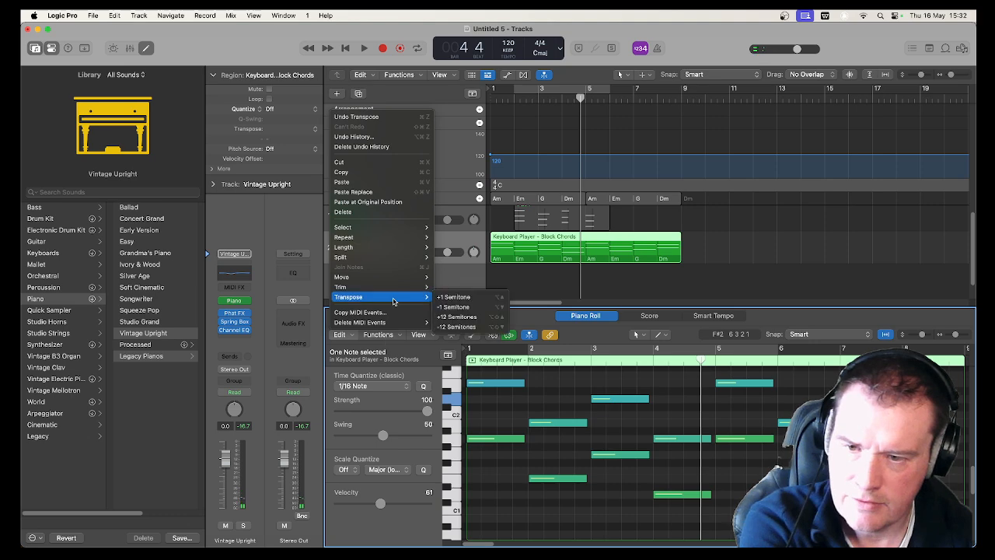
left_click(451, 327)
key("space")
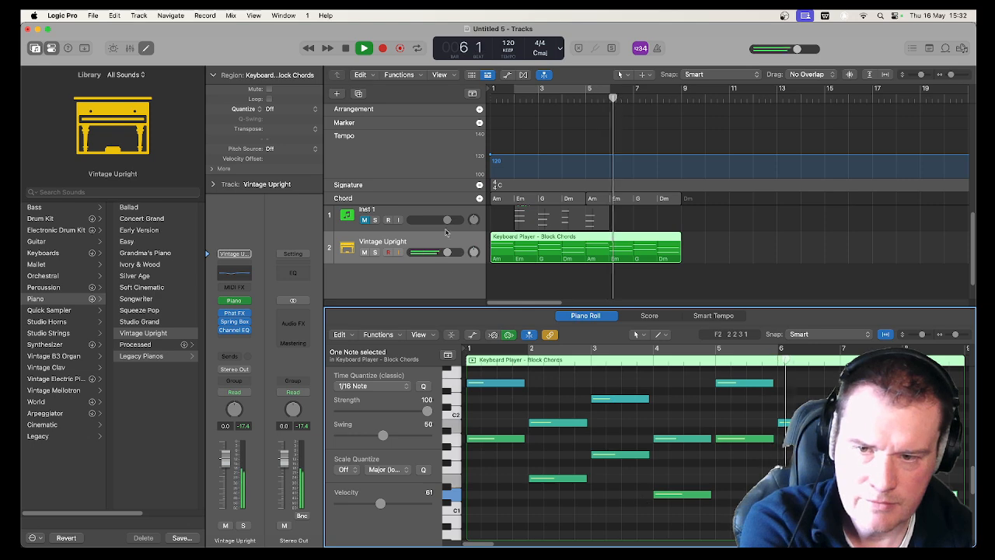
key("space")
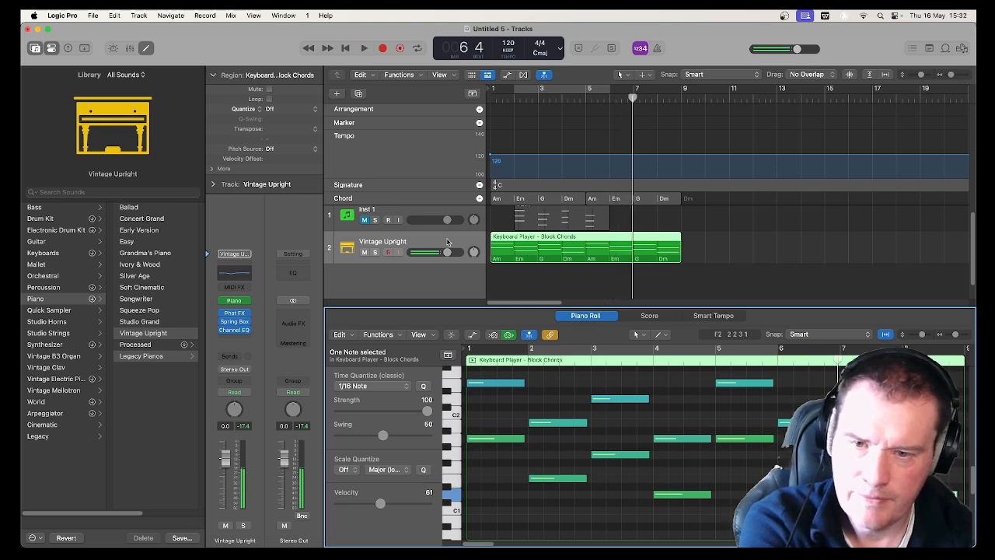
Add a new track with duplicate settings below the Vintage Upright track and copy the block chords region onto it at bar 1
right_click(448, 241)
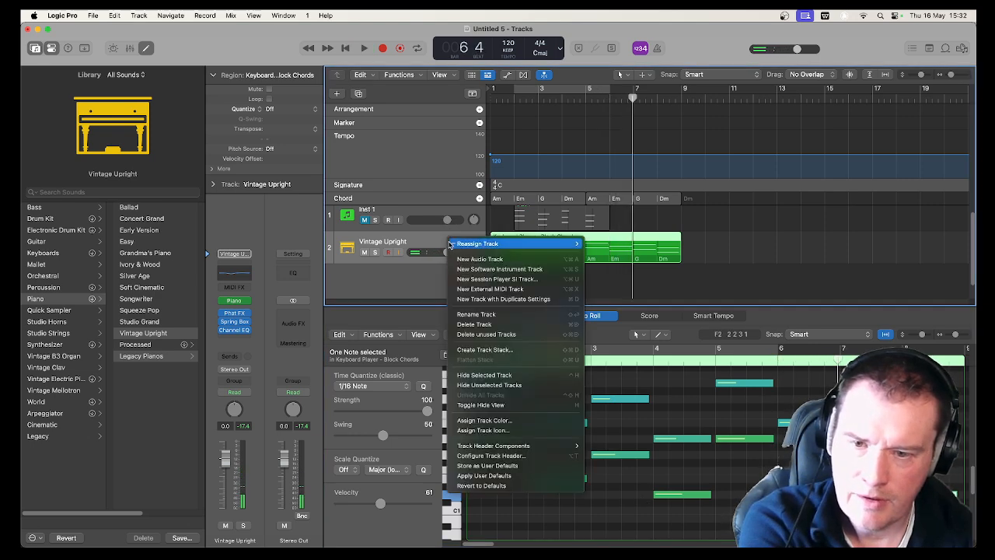
left_click(487, 300)
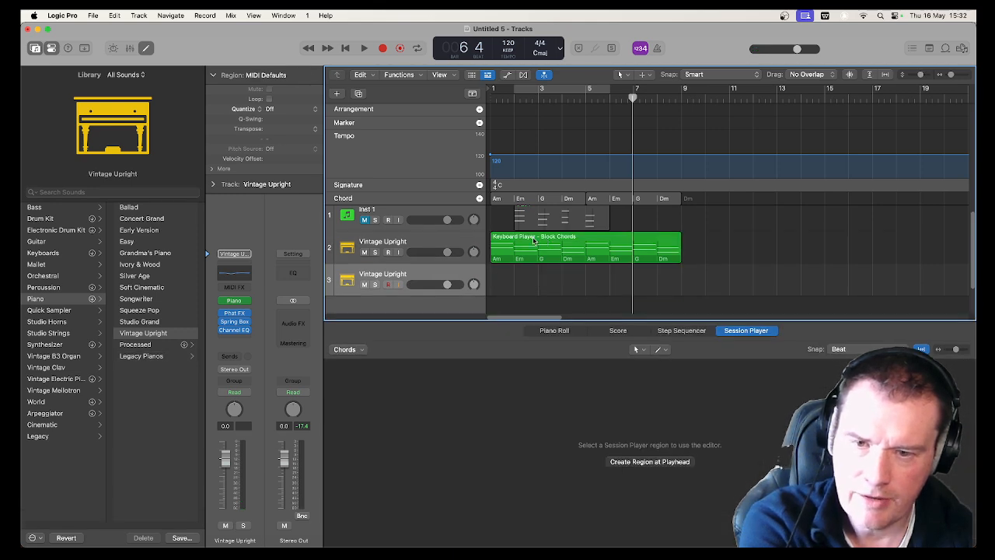
left_click_drag(533, 240, 534, 269)
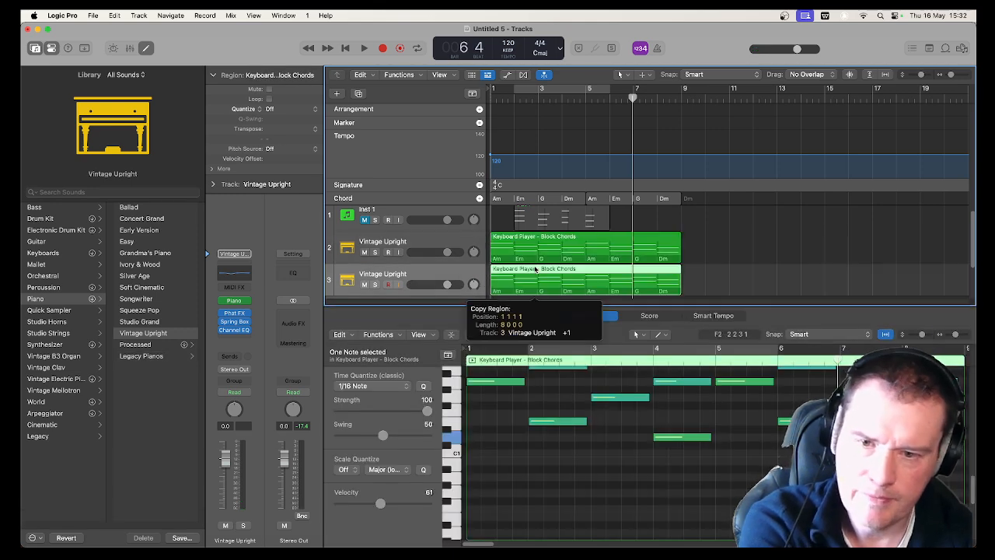
scroll(446, 235, "down", 3)
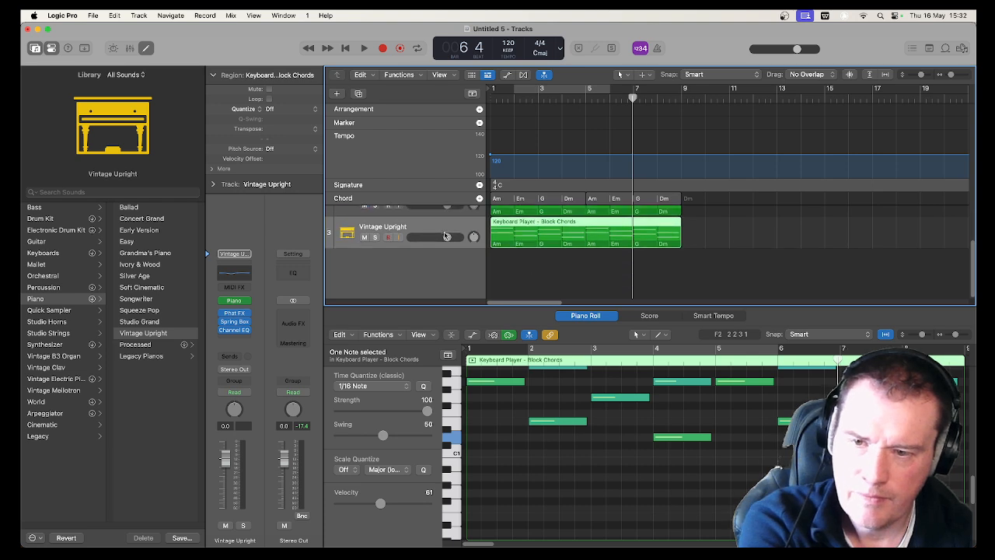
scroll(477, 238, "up", 1)
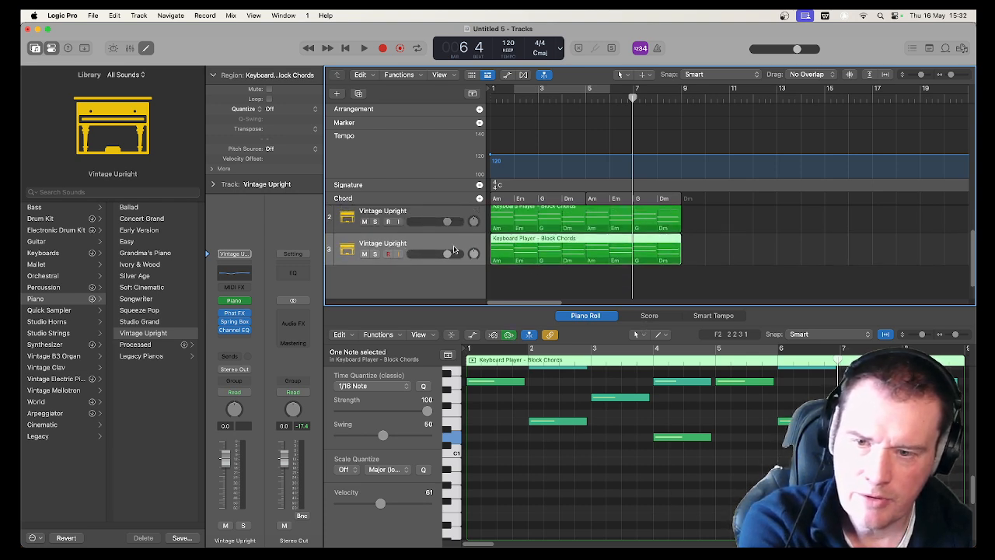
Convert the copied region on track 3 to a pattern region and look through its rows in the Step Sequencer
right_click(509, 237)
mouse_move(575, 401)
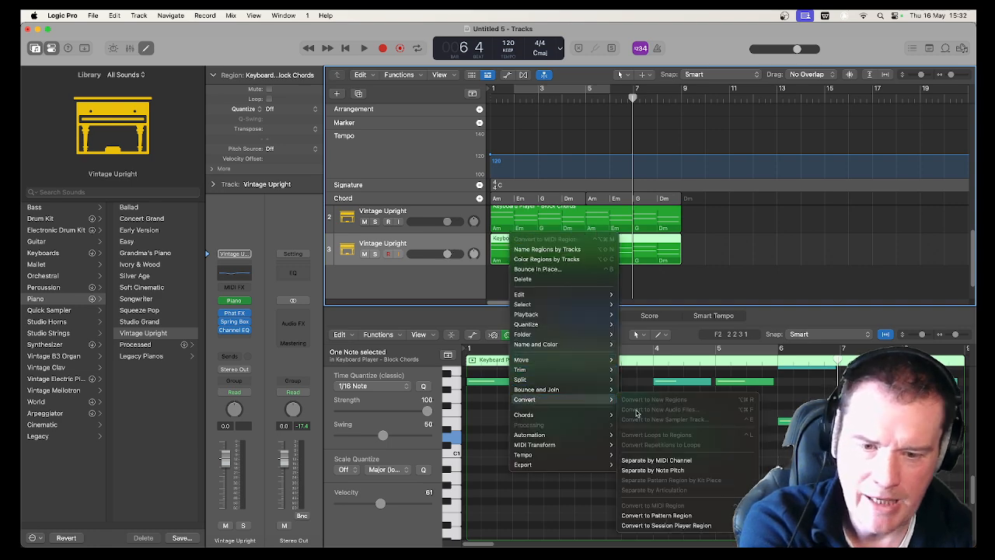
left_click(673, 516)
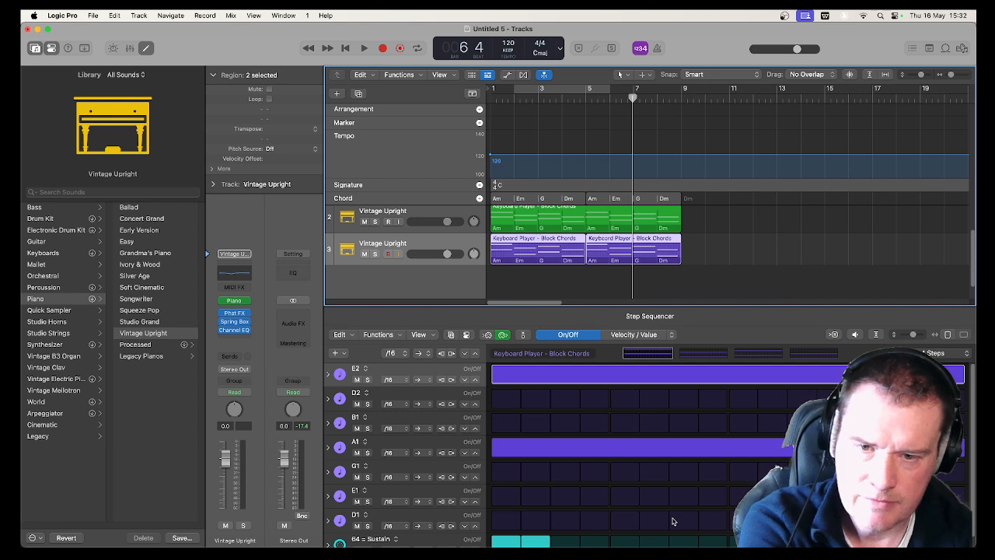
scroll(660, 492, "down", 1)
scroll(659, 492, "up", 1)
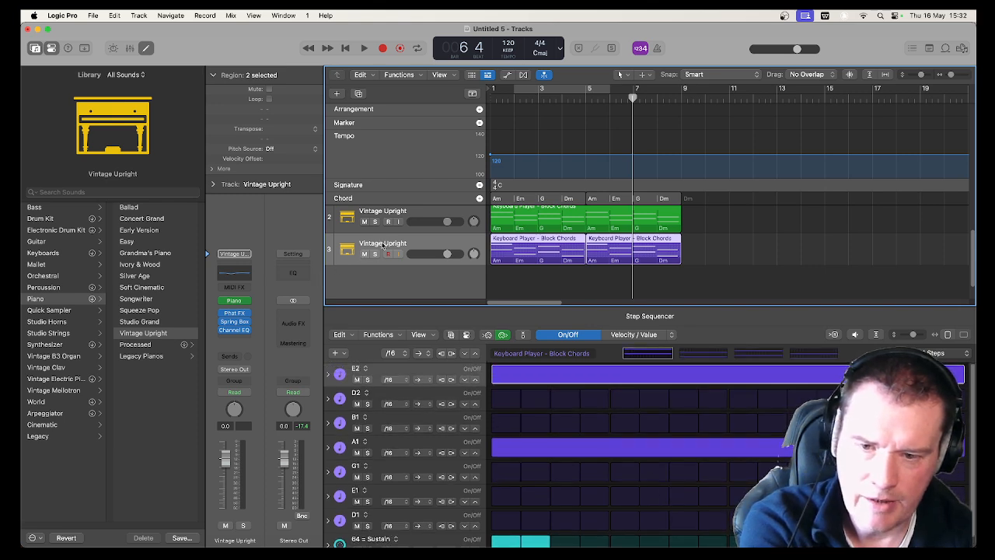
Play from the start, mute the original Vintage Upright track to hear only the copy, and stop playback
key("space")
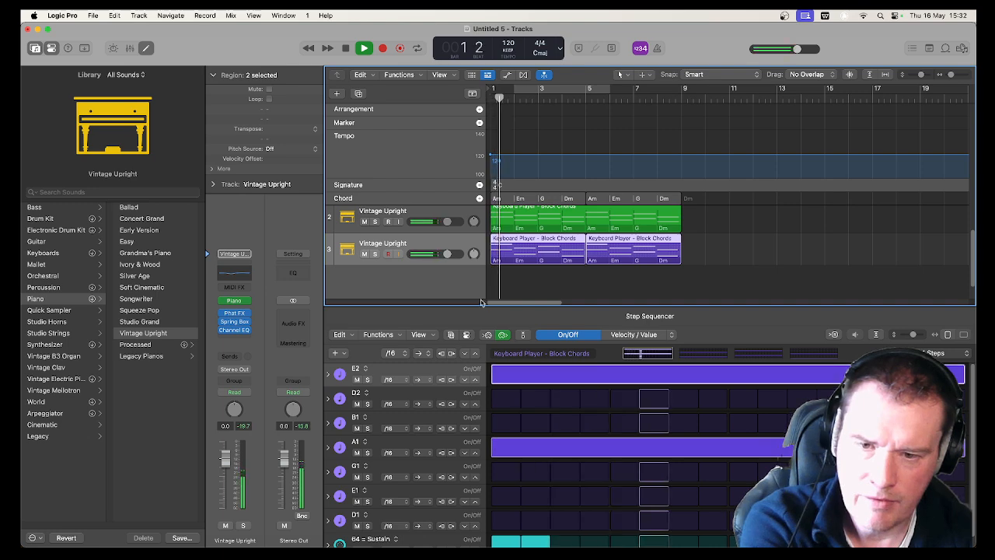
left_click(365, 222)
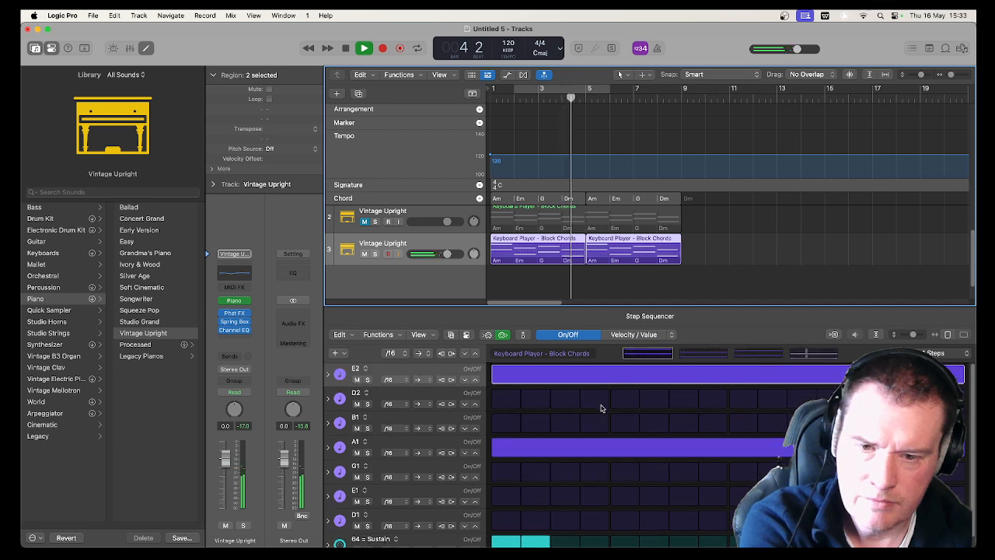
left_click(637, 317)
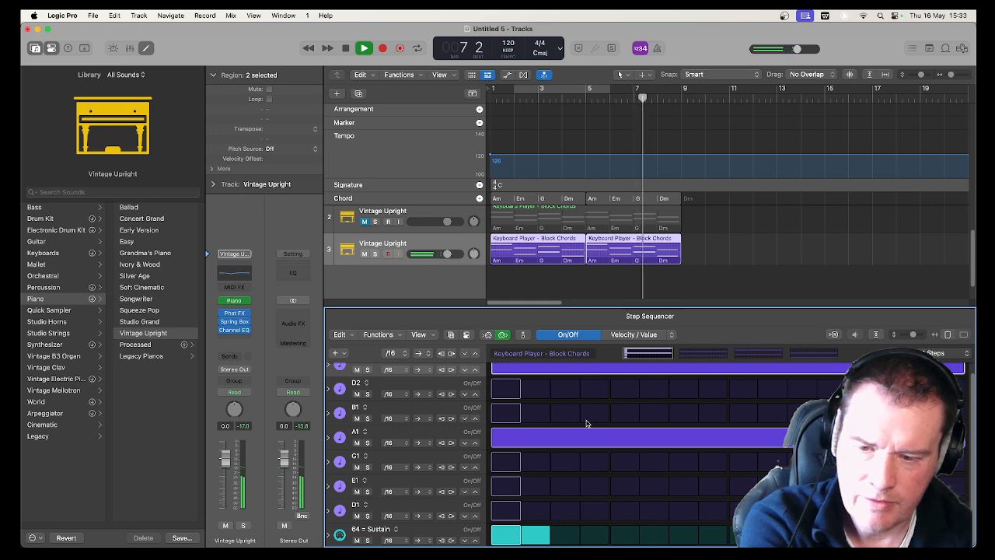
key("space")
Look through the conversion options for the pattern regions, dismiss them and undo the conversion to a pattern region
right_click(438, 242)
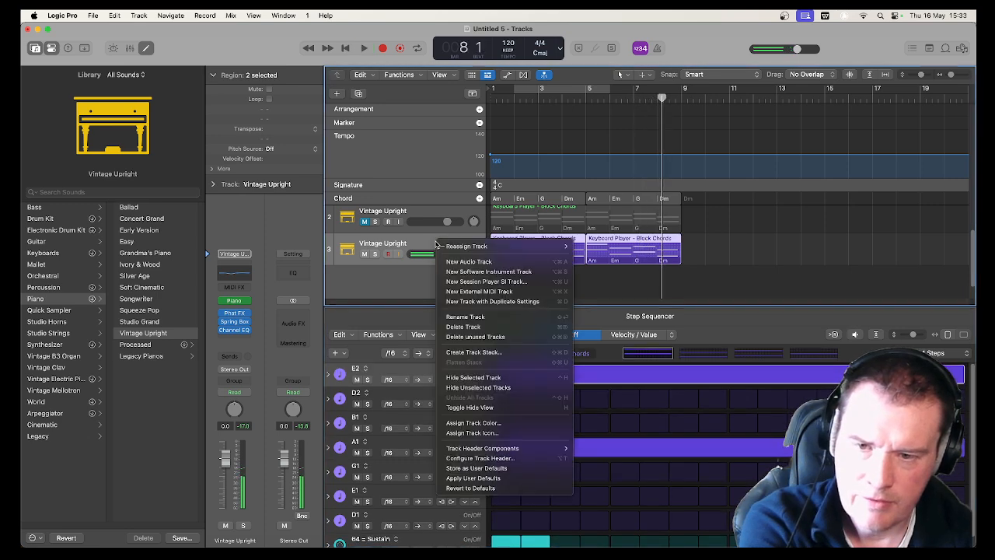
key("Escape")
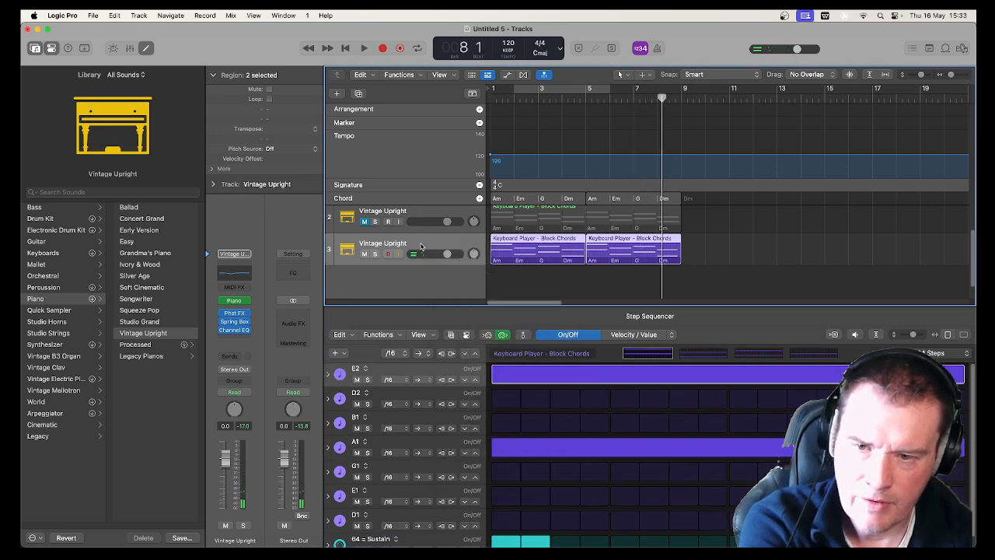
right_click(450, 247)
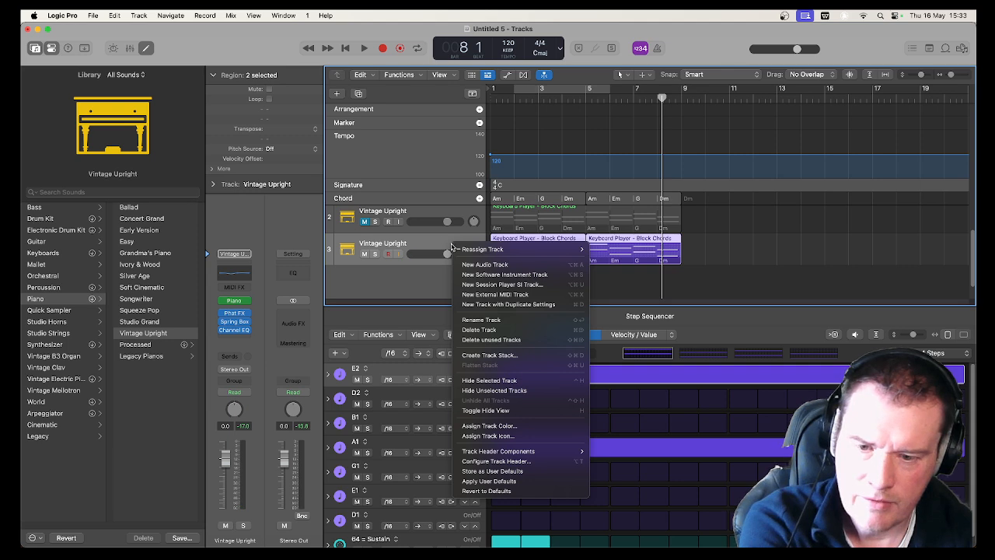
right_click(544, 238)
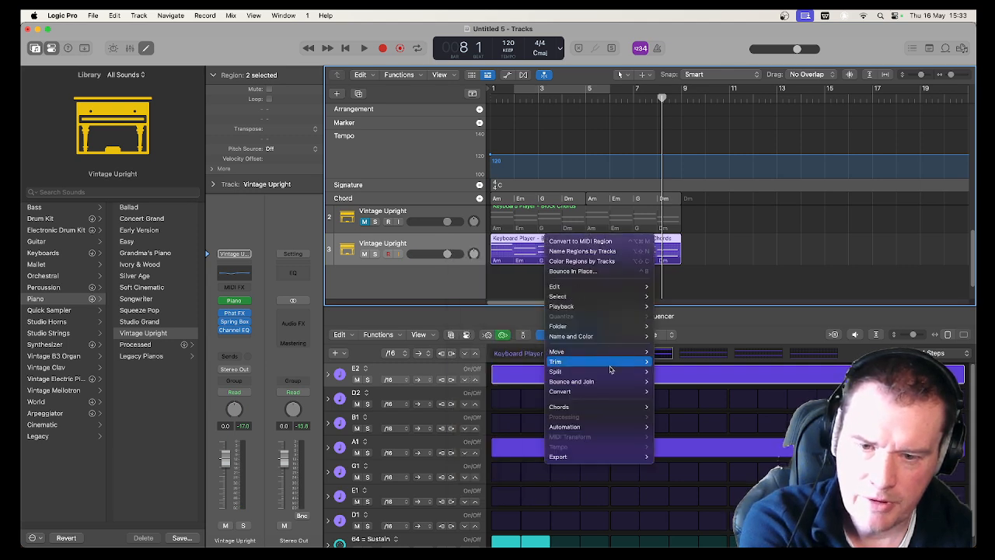
mouse_move(605, 391)
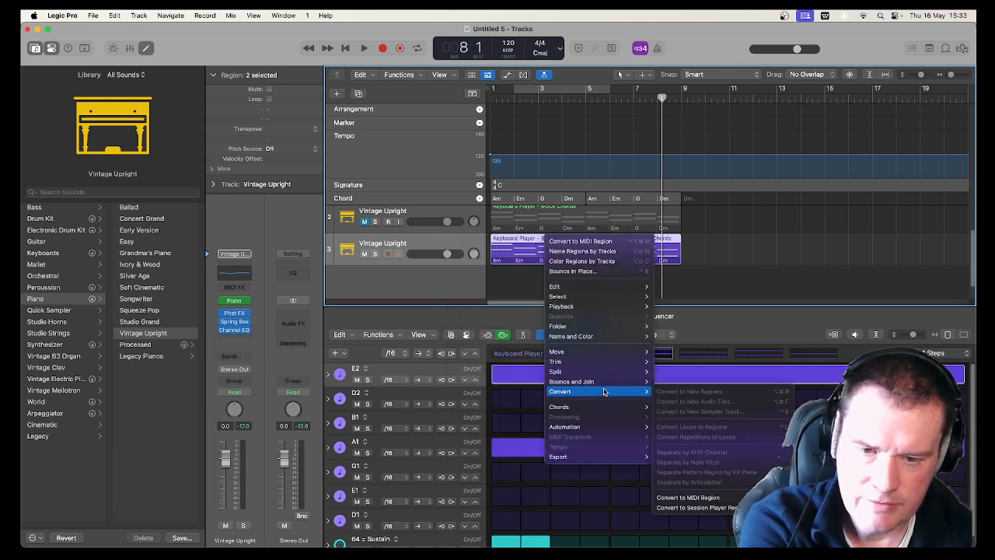
left_click(439, 287)
key("super+j")
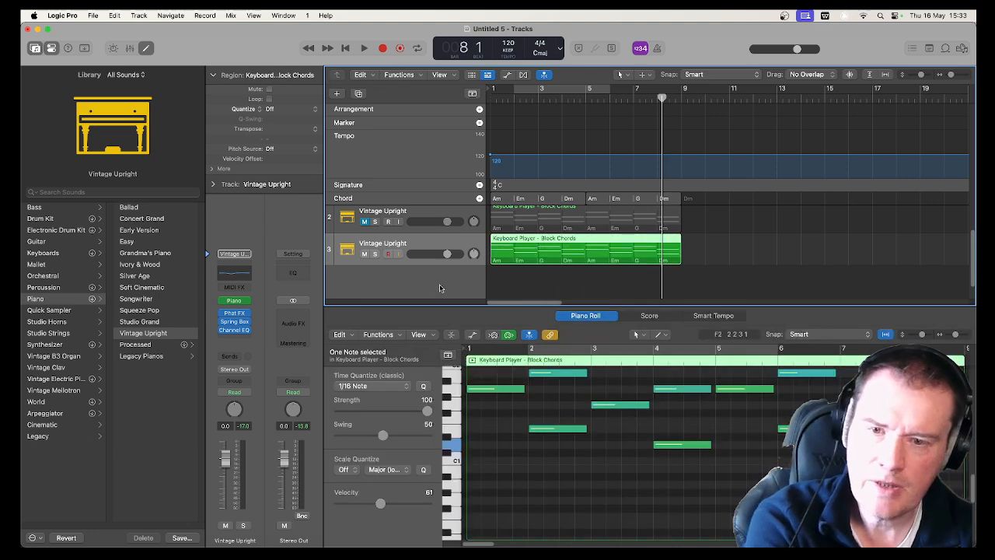
Convert the copied MIDI region on track 3 to a Session Player region
right_click(510, 247)
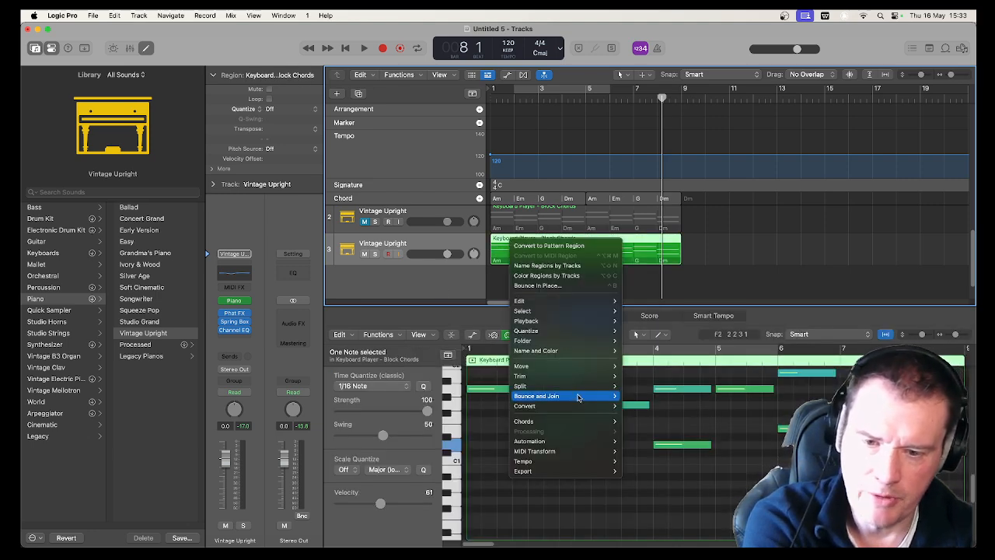
mouse_move(582, 405)
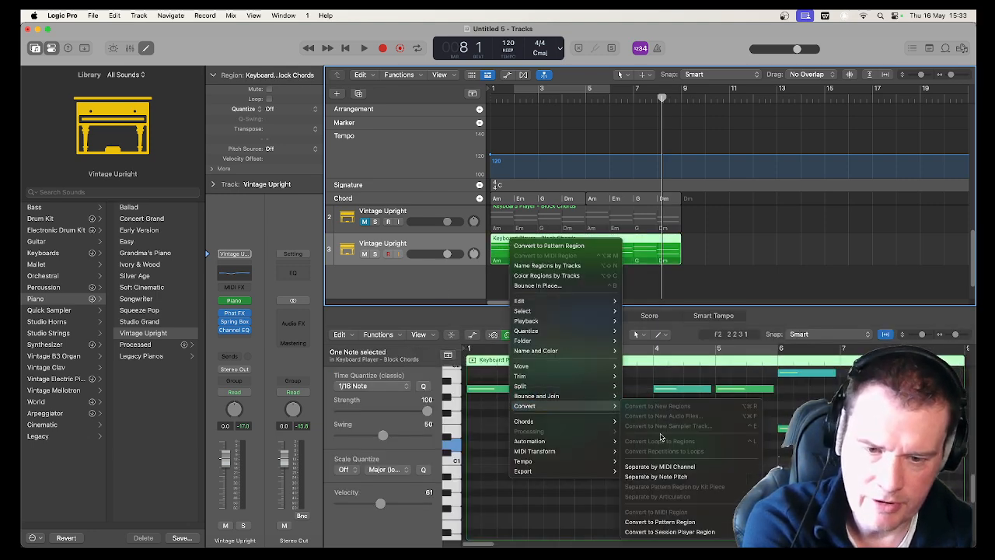
left_click(668, 531)
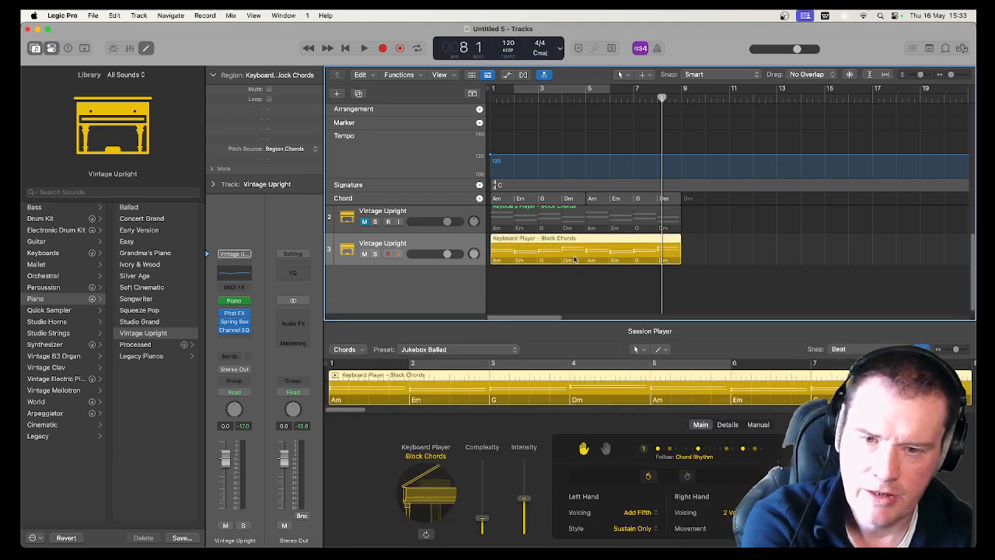
Listen to the Session Player region from the start, enlarge its editor, stop playback and play it from the start again
key("Return")
key("space")
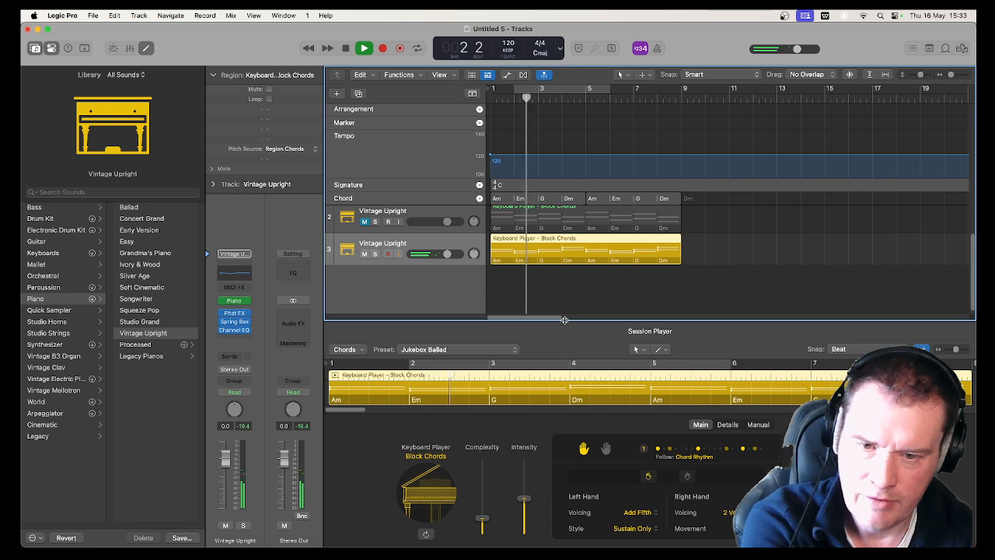
left_click_drag(560, 320, 560, 285)
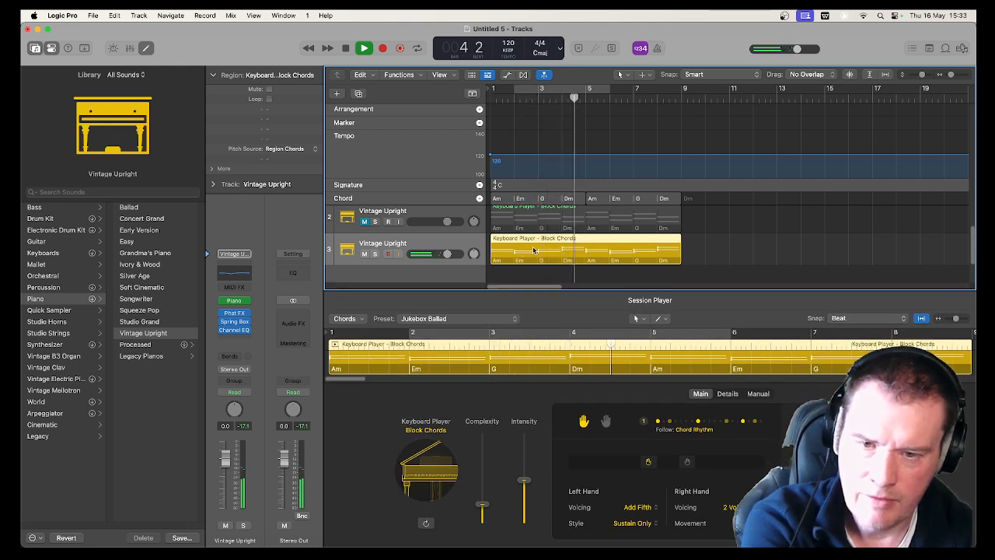
key("space")
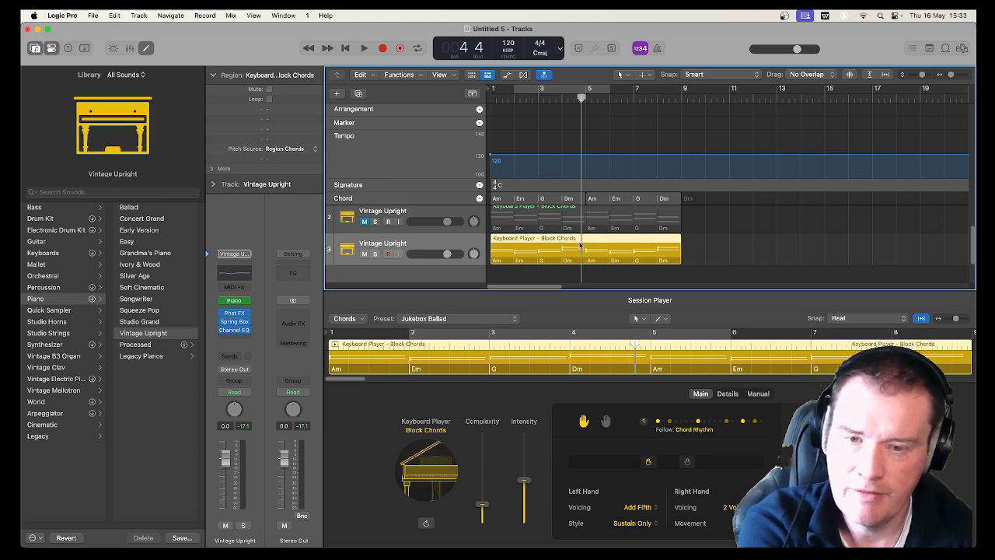
key("space")
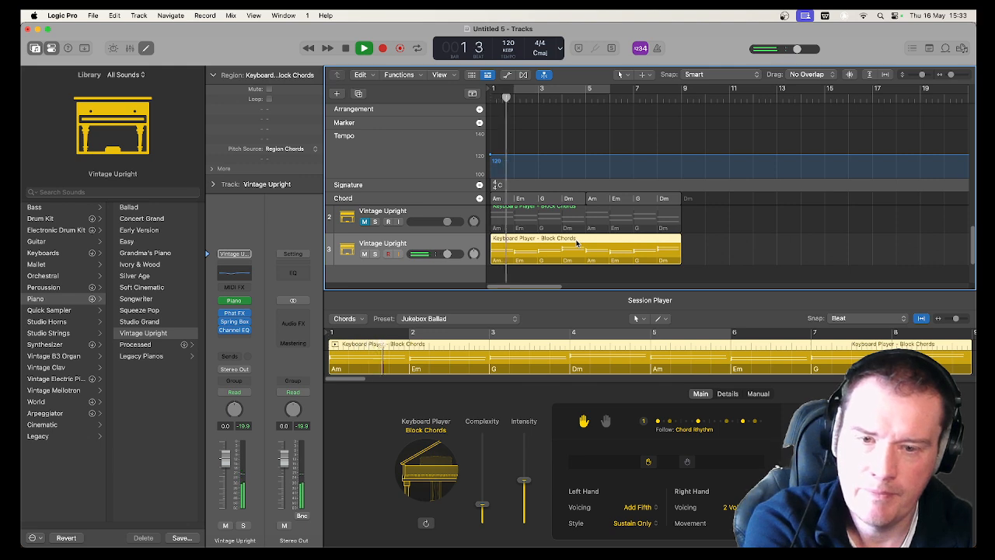
Stop playback, unmute the original Vintage Upright on track 2 and mute the copy on track 3
key("space")
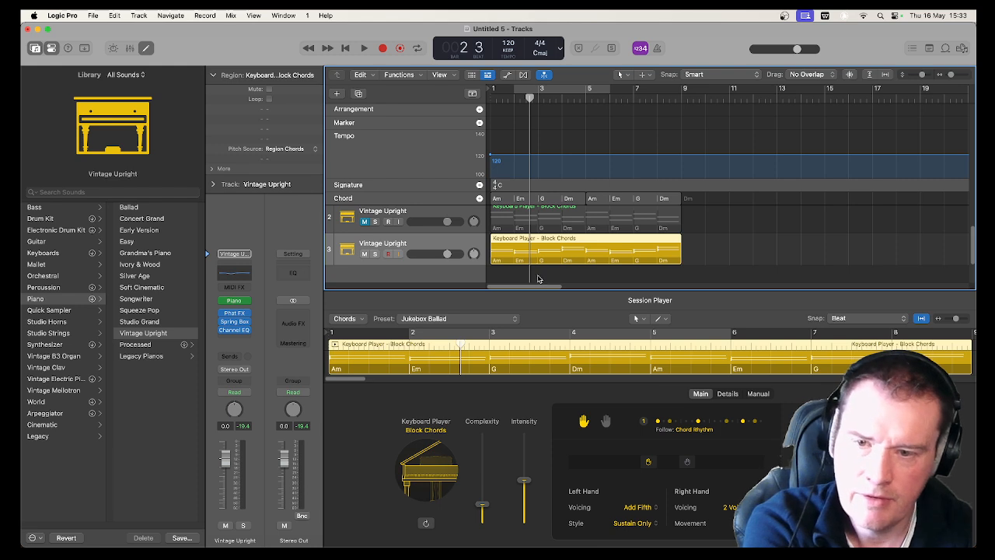
scroll(485, 265, "down", 4)
scroll(484, 266, "up", 6)
scroll(437, 253, "down", 2)
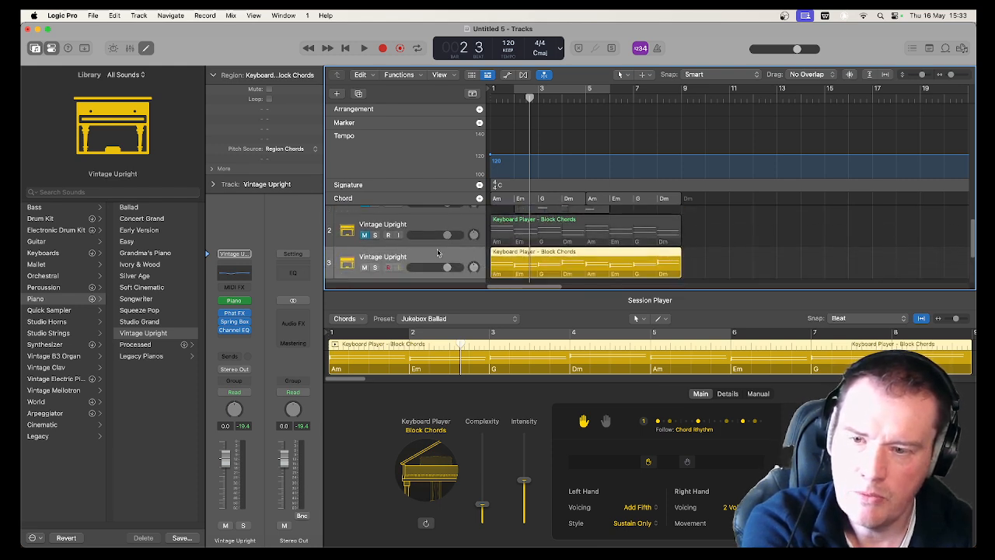
left_click(364, 234)
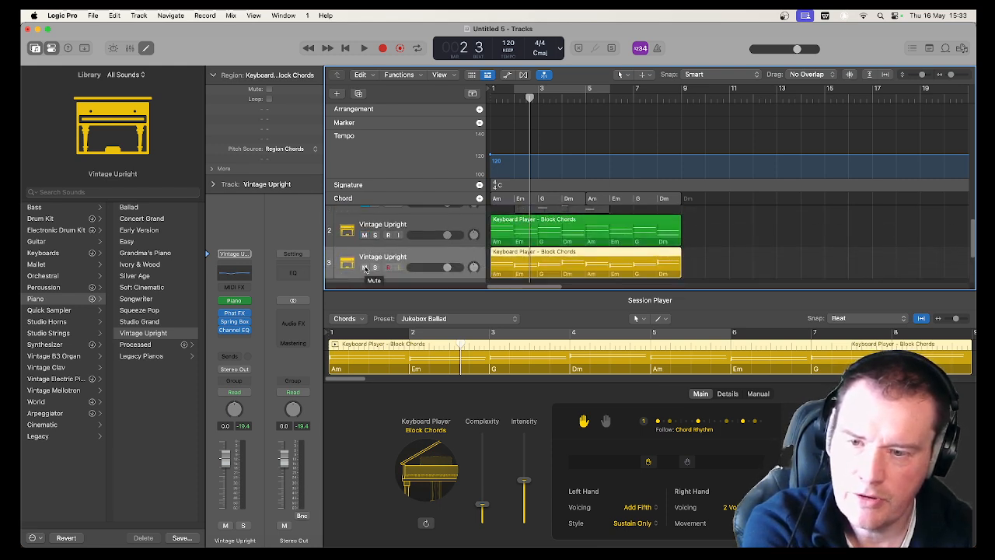
left_click(365, 267)
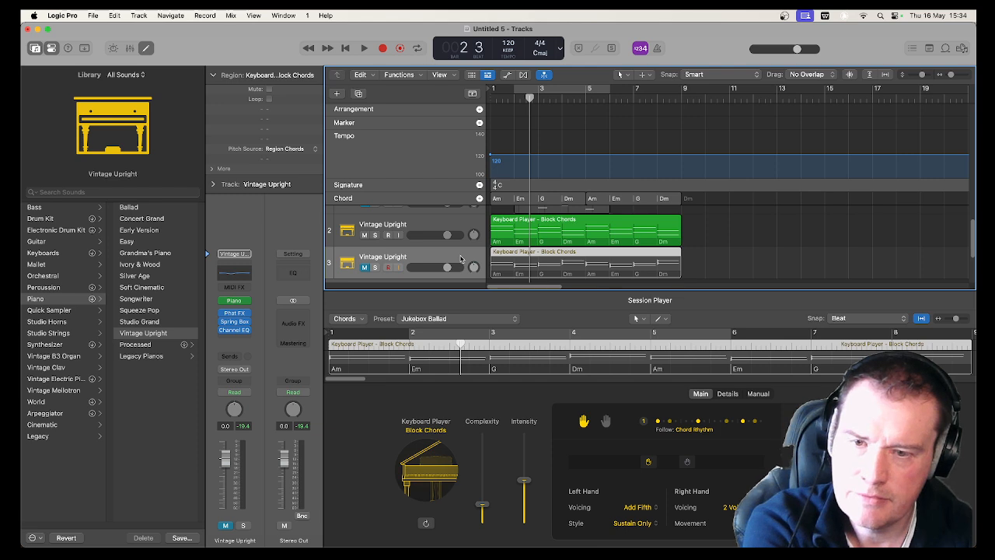
Listen to the track 2 MIDI region alone from the start, stop playback and unmute track 3
key("space")
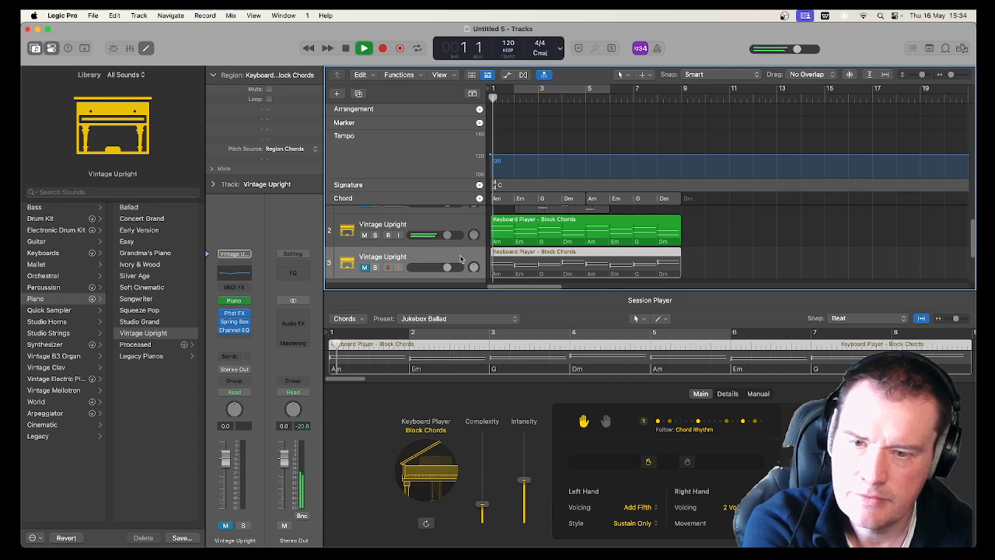
key("space")
left_click(364, 266)
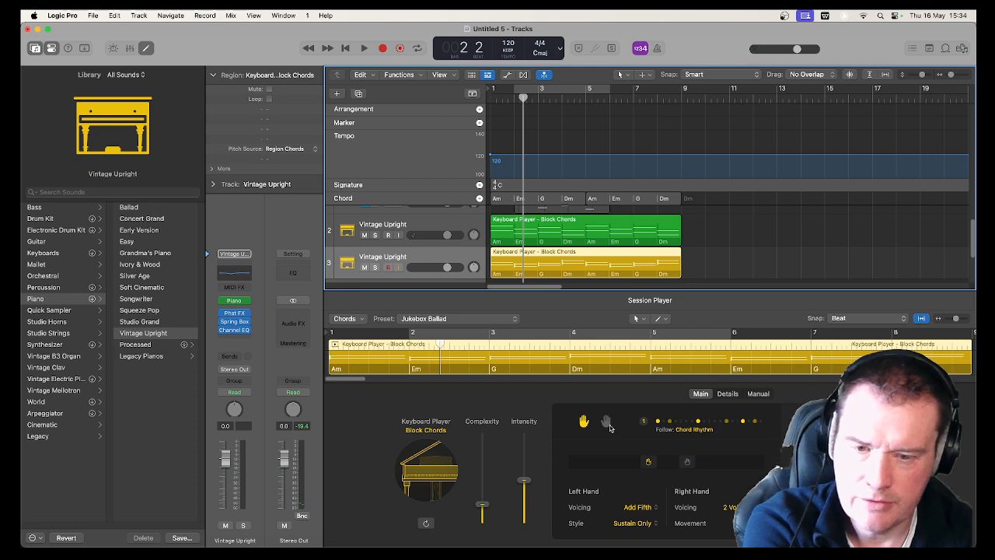
Set the track 3 Keyboard Player to right hand only, listen to the result and stop playback
left_click(609, 423)
key("space")
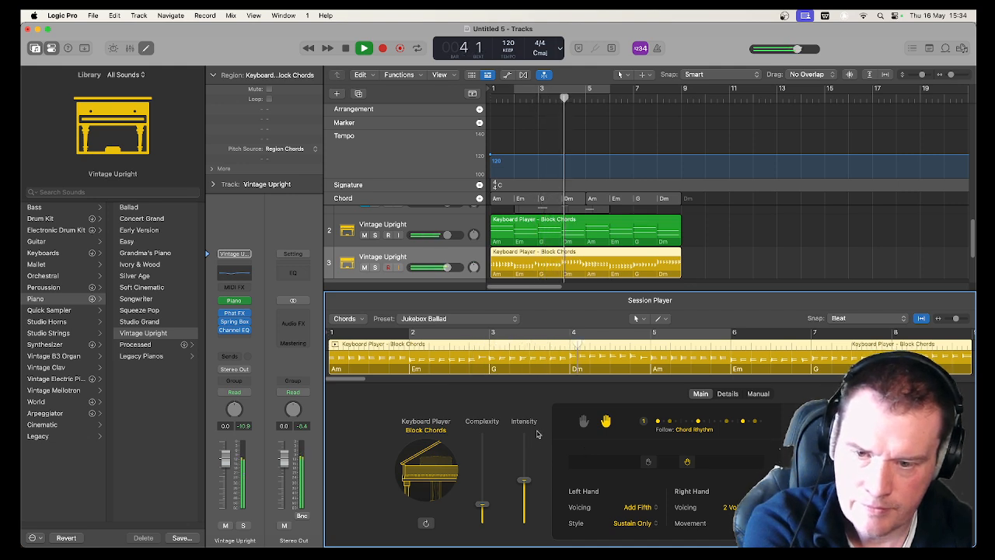
key("space")
Look through the Session Player presets and the chord options, keeping Jukebox Ballad
left_click(470, 320)
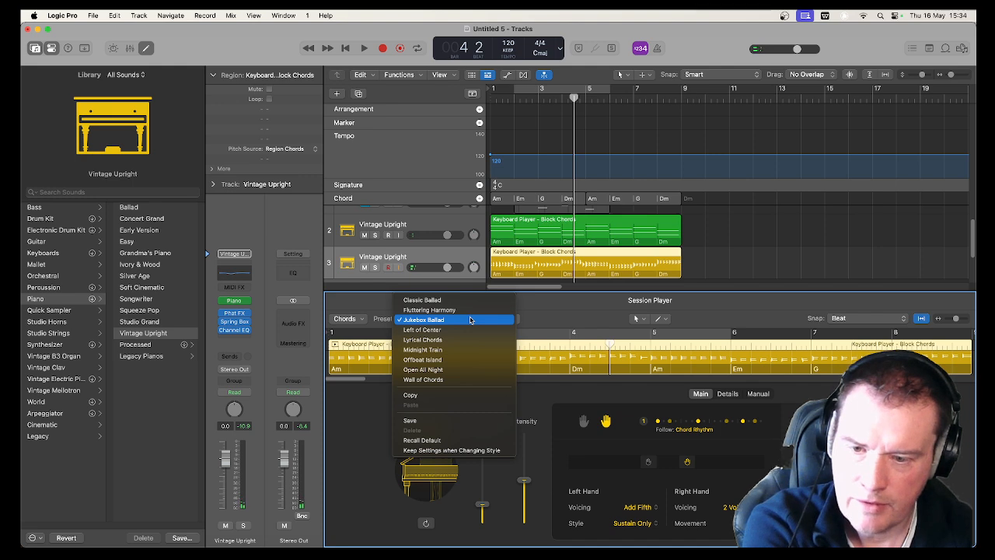
left_click(470, 319)
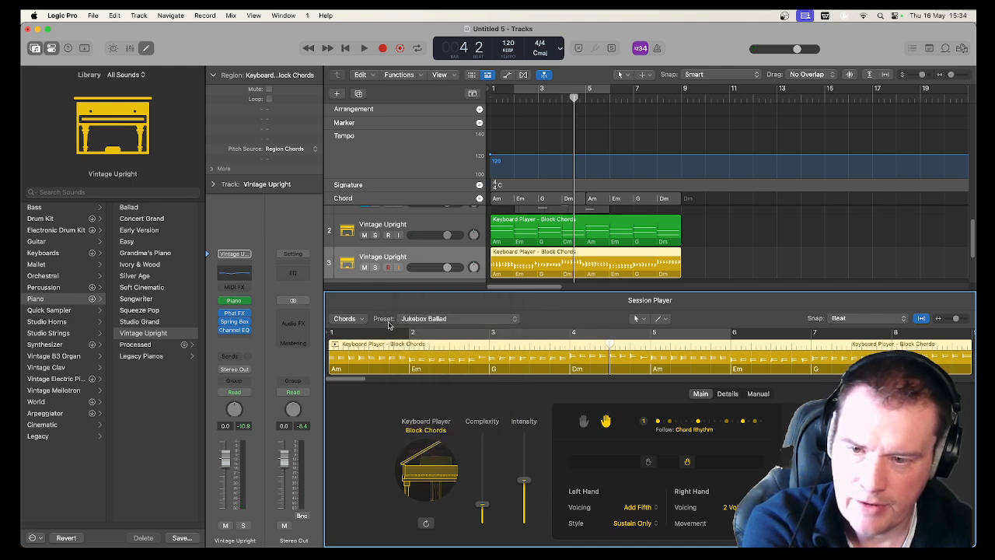
left_click(361, 319)
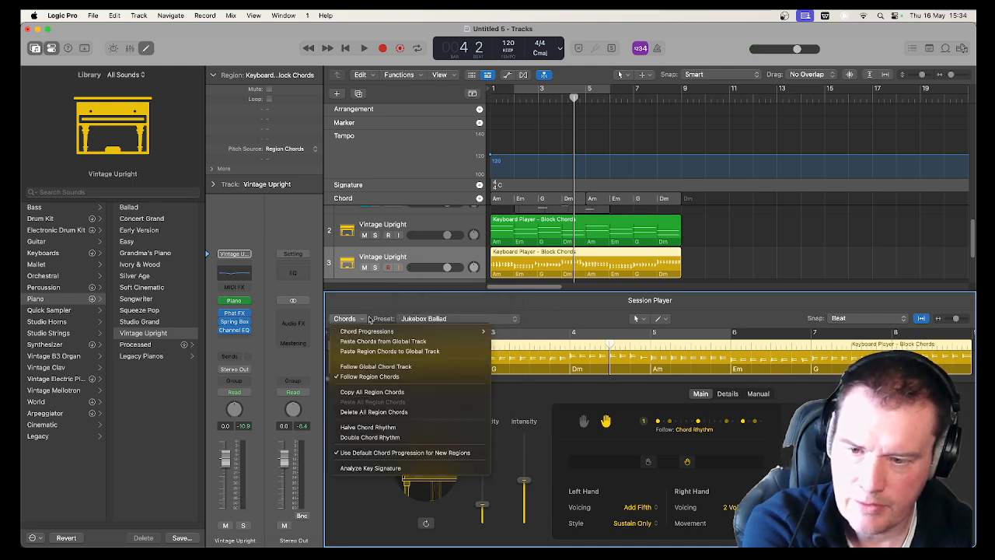
left_click(391, 304)
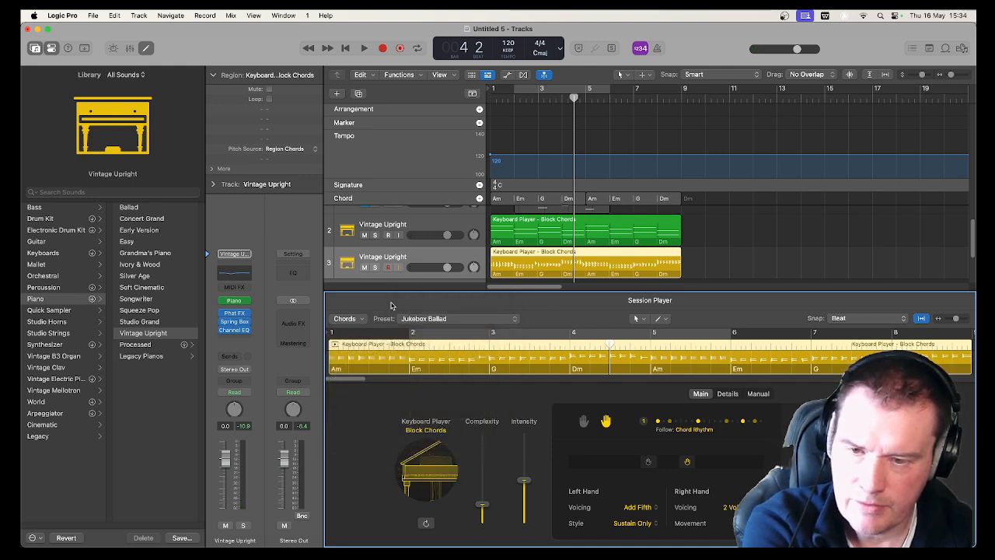
Try the Lyrical Chords preset with only the right hand playing, listen to it and stop playback
left_click(460, 319)
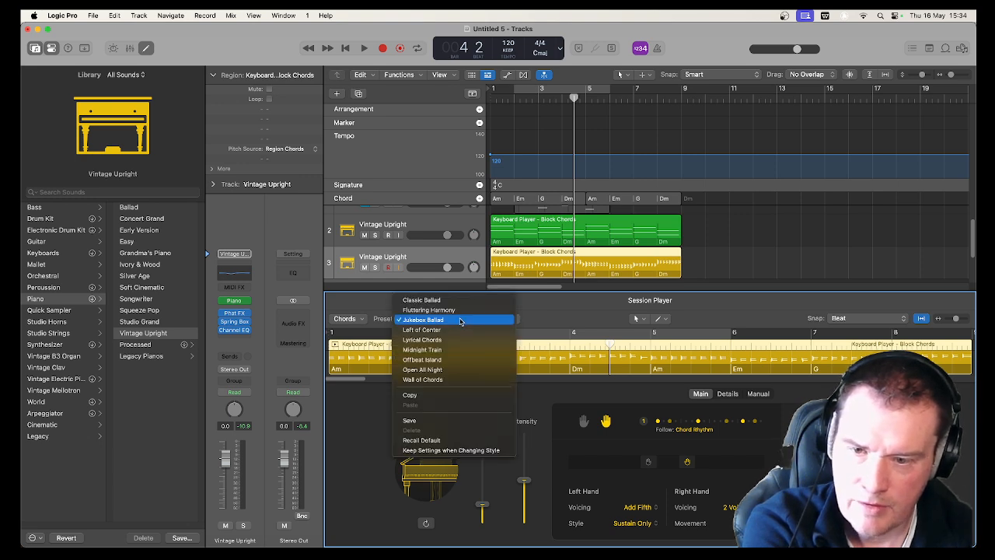
left_click(461, 339)
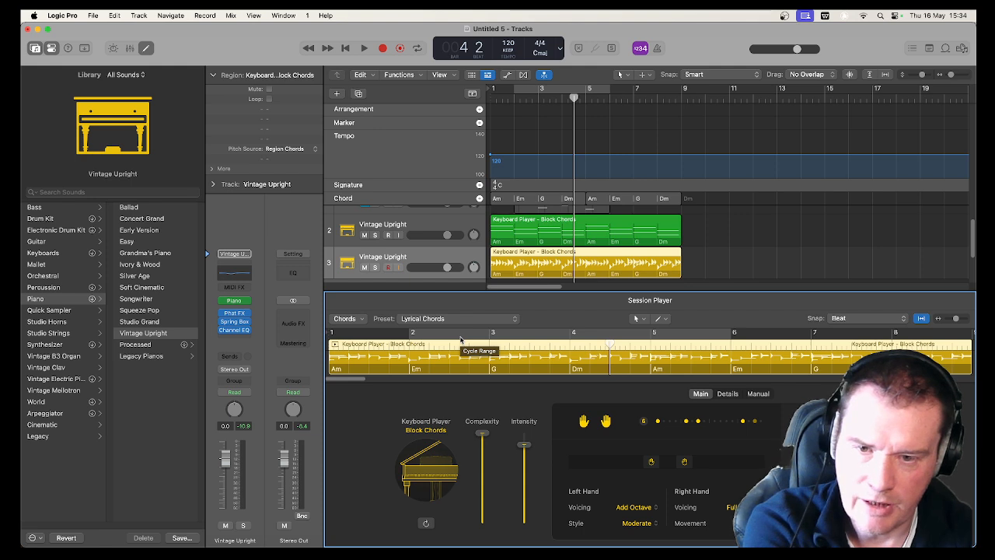
key("space")
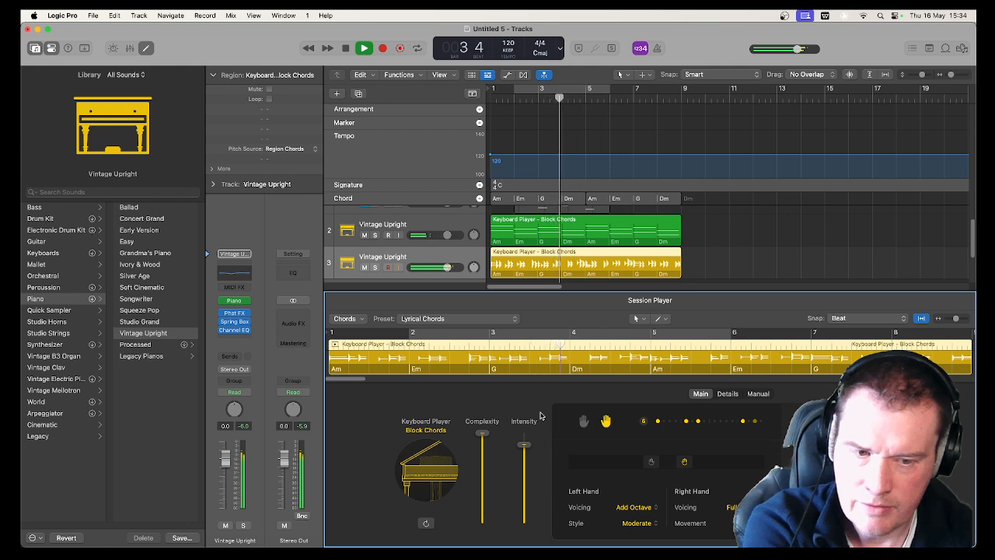
key("space")
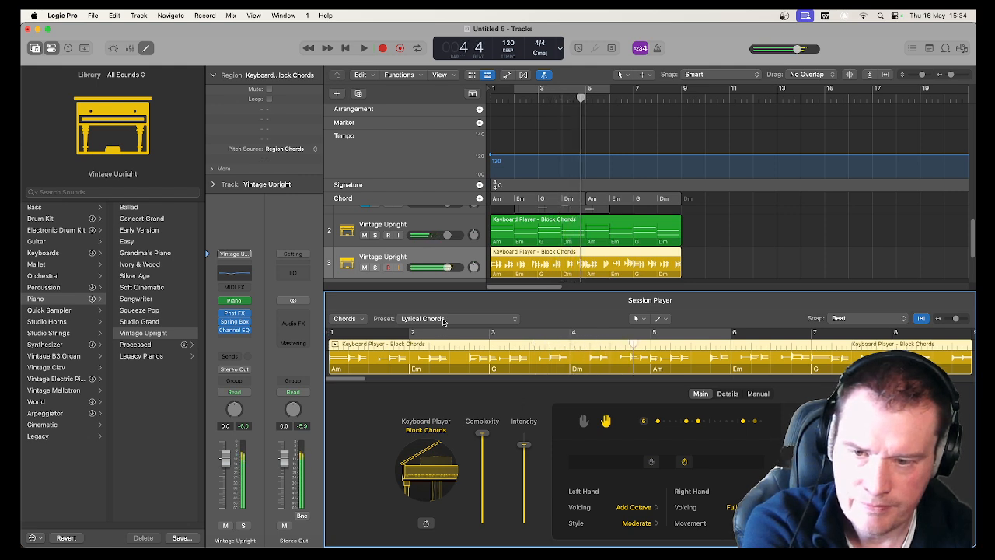
Apply the Midnight Train preset with only the right hand playing, listen to it and stop playback
left_click(444, 322)
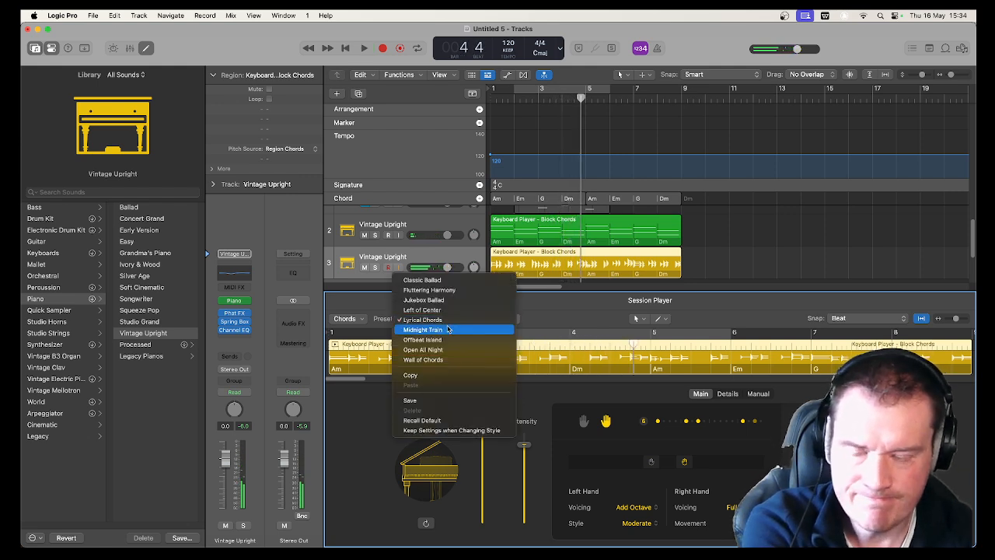
left_click(436, 330)
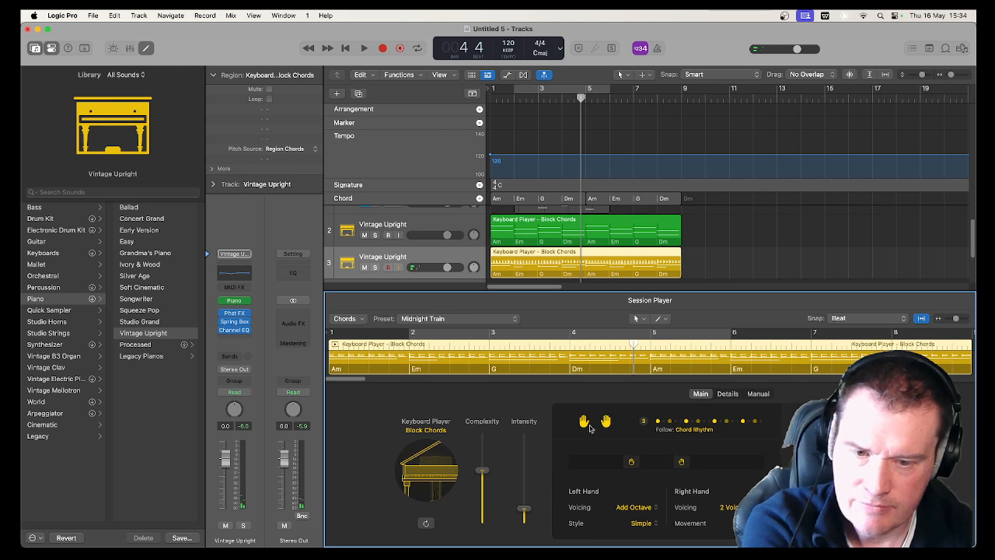
key("space")
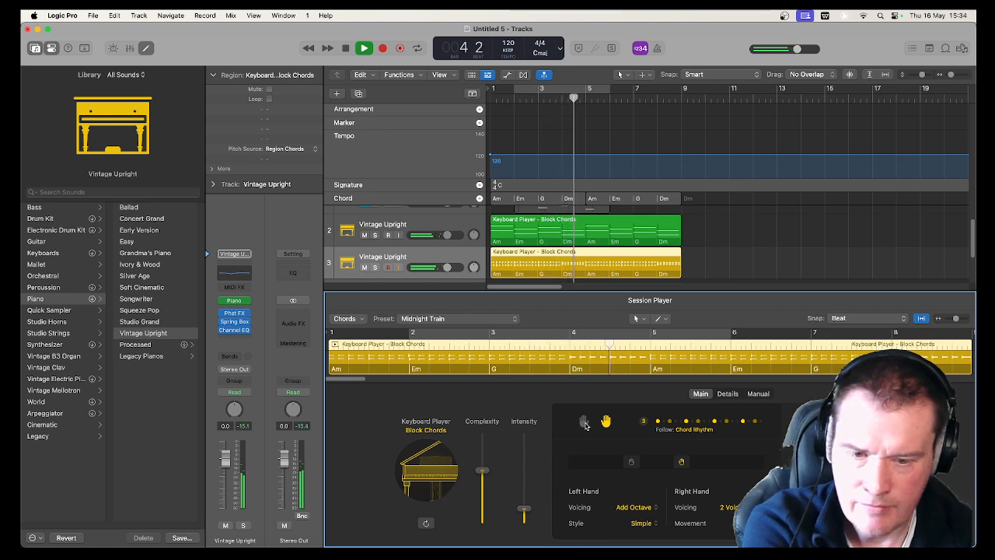
key("space")
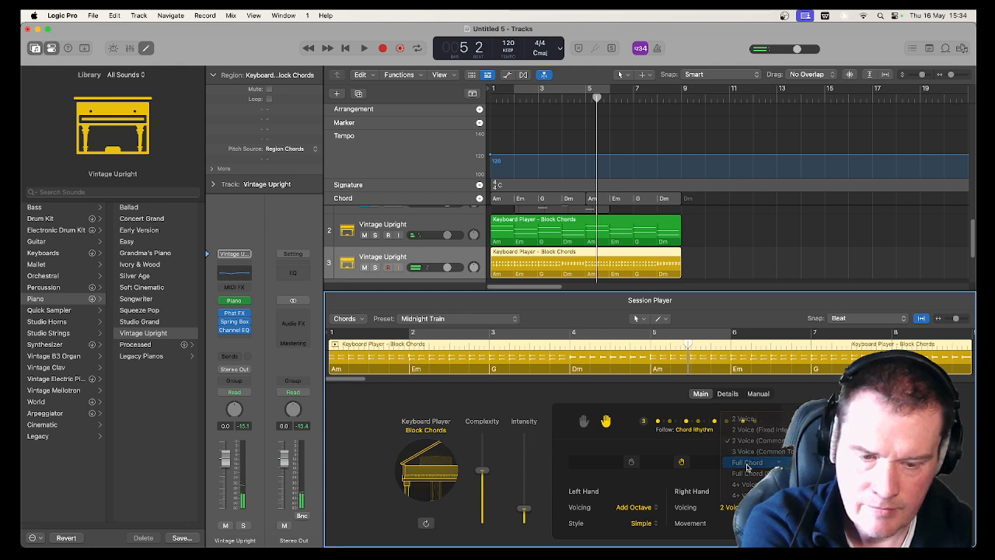
Try the Full Chord and 4+ Voice right-hand voicings, listening to each from the start
key("Return")
key("space")
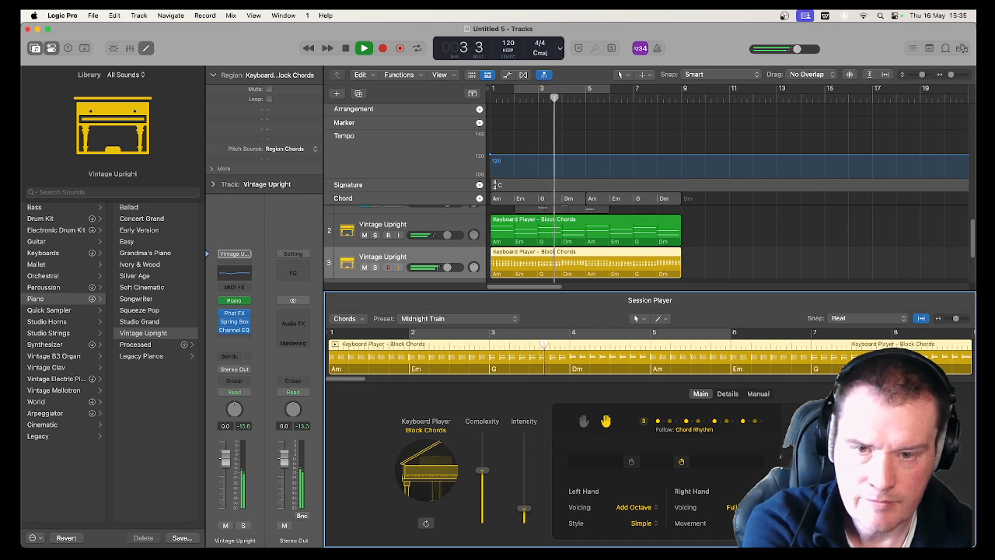
key("space")
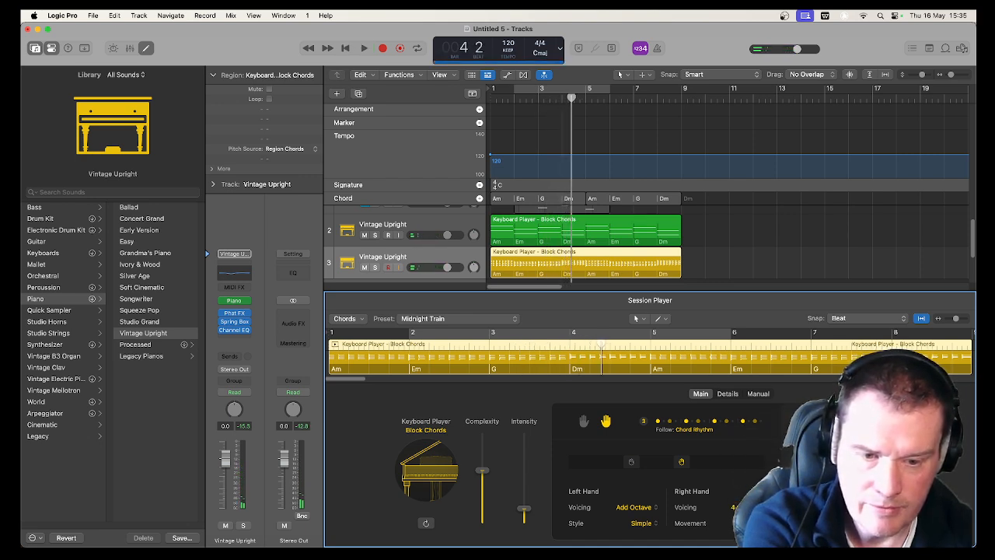
key("Return")
key("space")
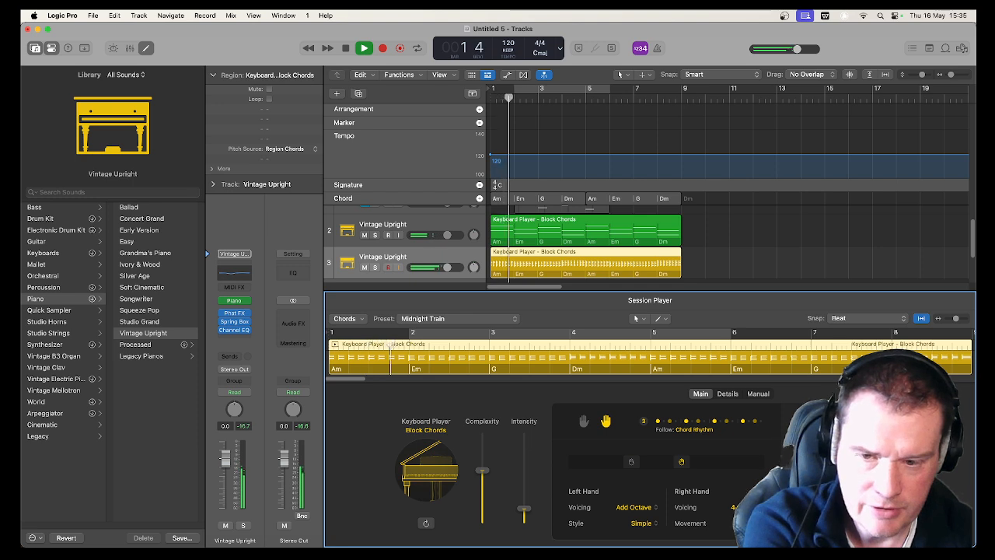
key("space")
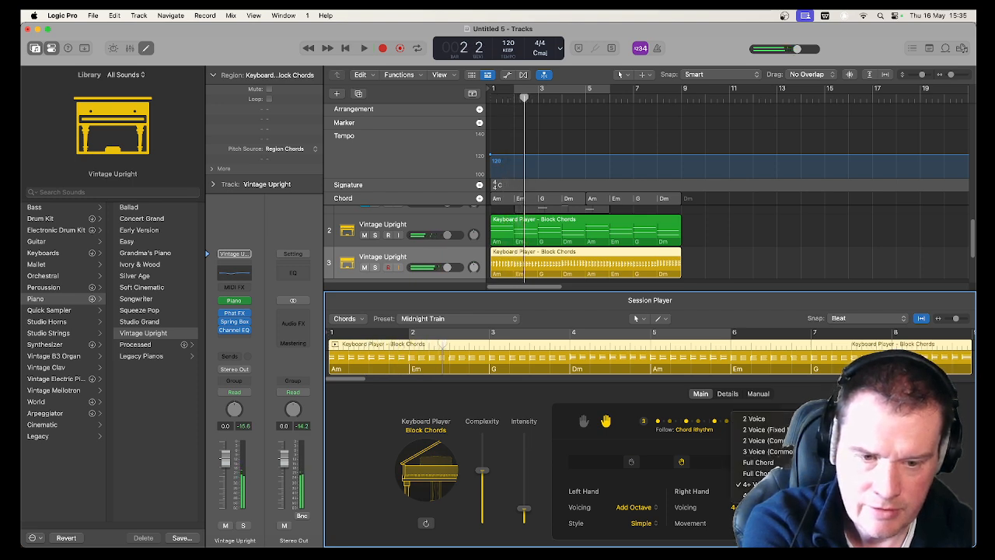
Try the 3 Voice right-hand voicing, change it to a 2 Voice voicing and listen to each from the start
key("Return")
key("space")
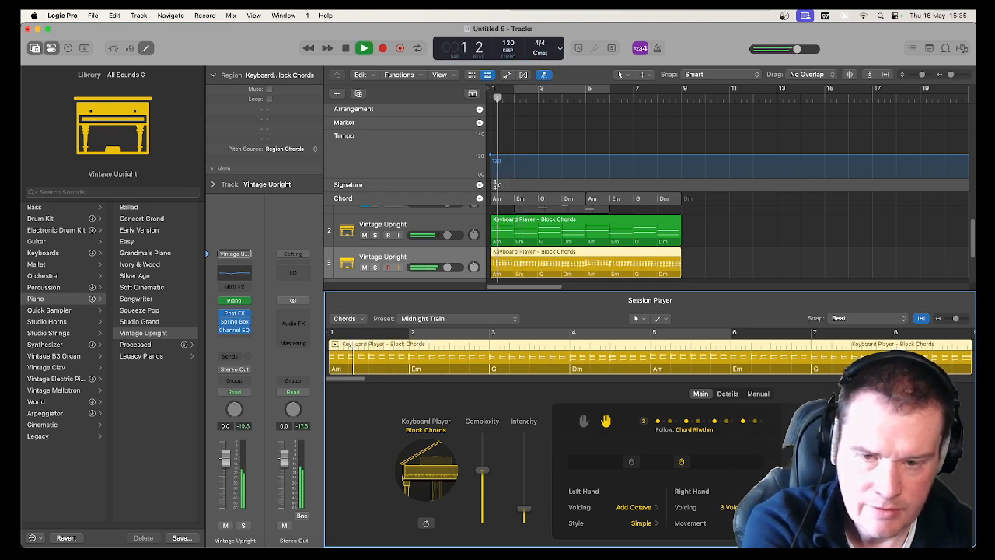
key("space")
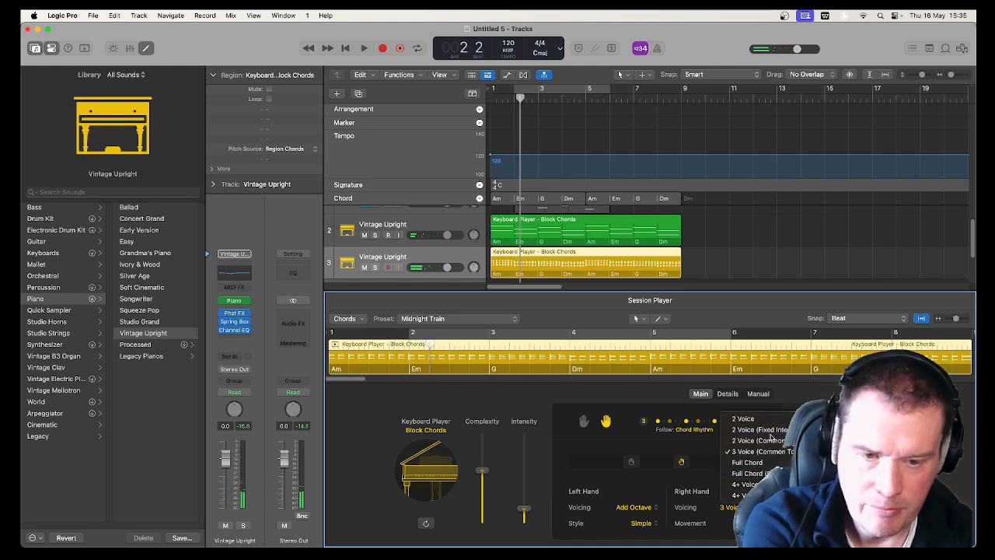
key("Return")
key("space")
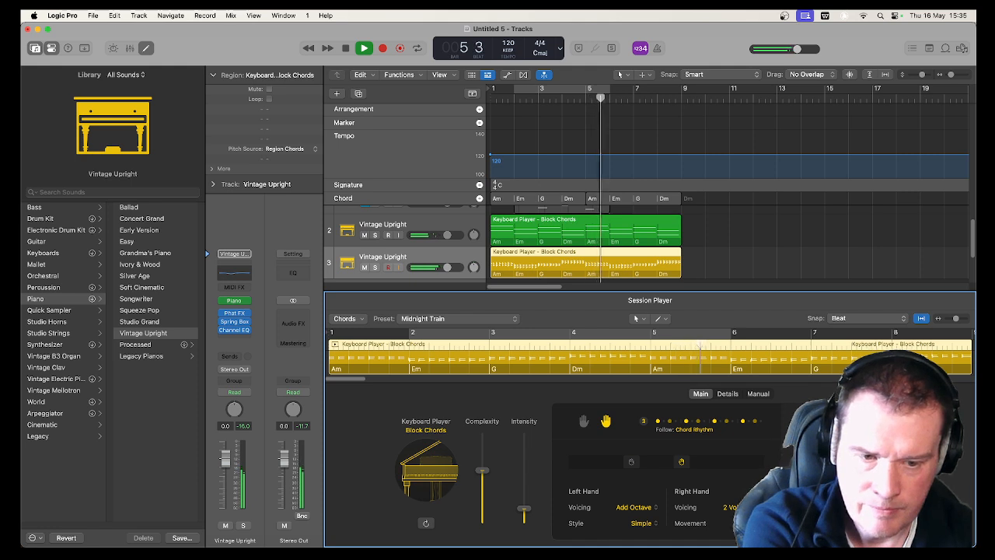
key("space")
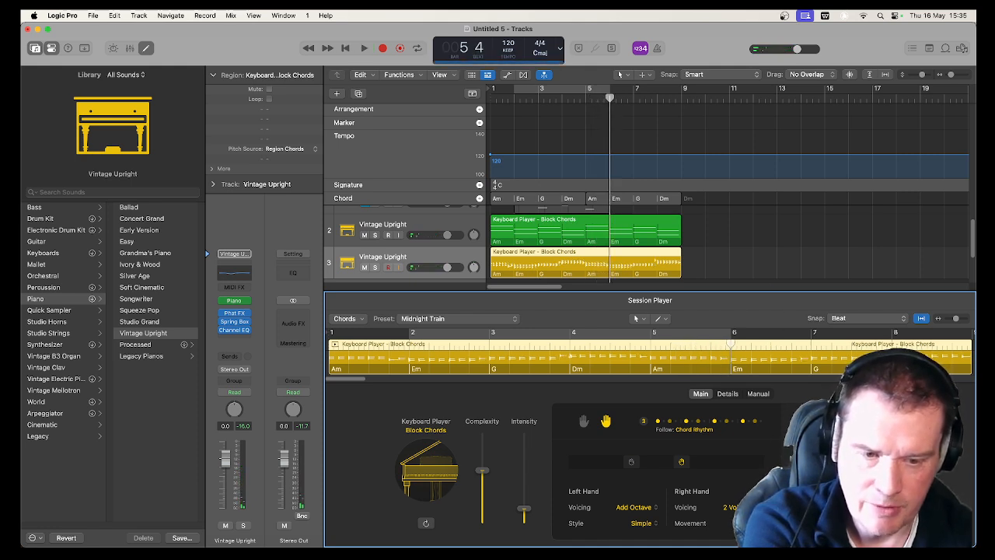
Adjust the right hand's movement, listen to the region from the start and stop playback
key("Return")
key("space")
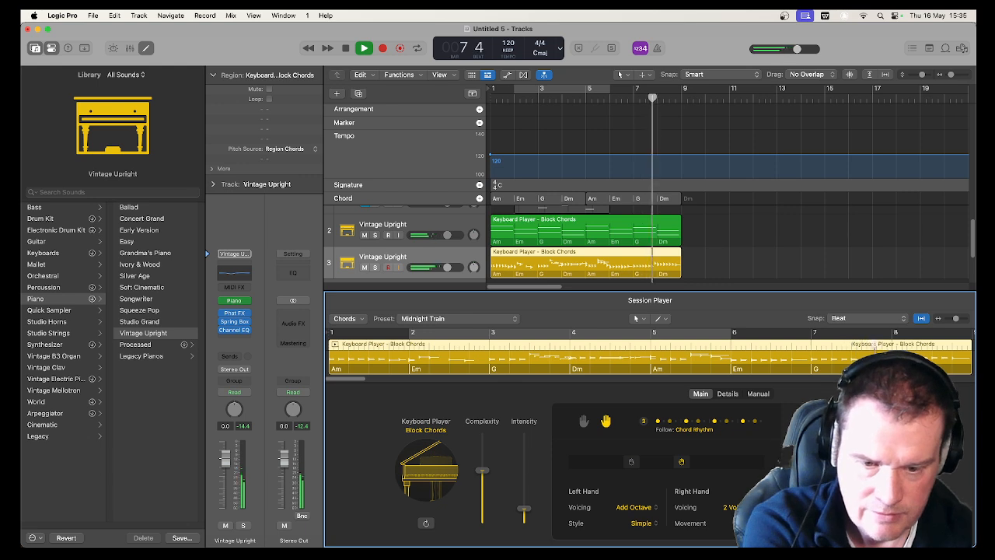
key("space")
Set the left-hand voicing to Root & Fifth, listen to the region from the start and stop playback
left_click(633, 507)
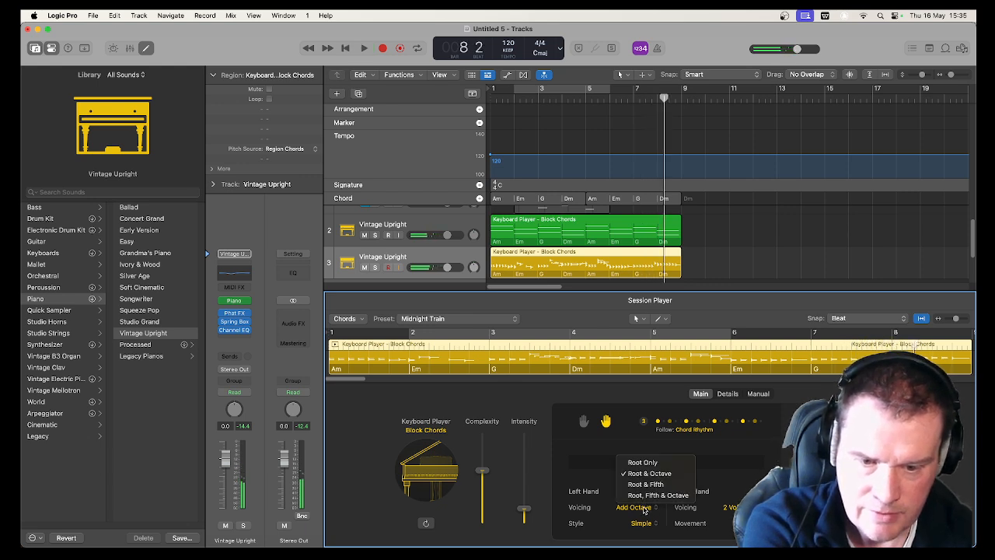
left_click(645, 483)
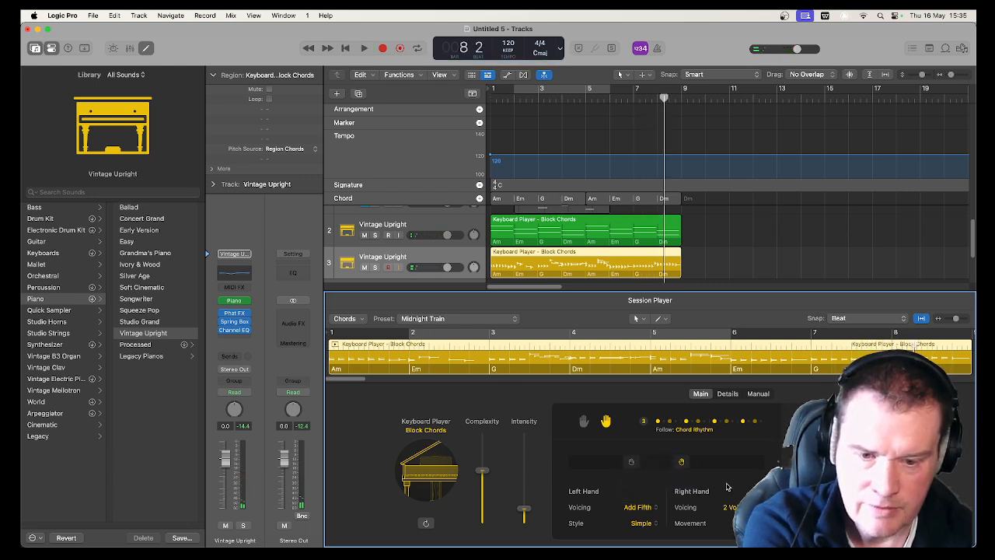
key("Return")
key("space")
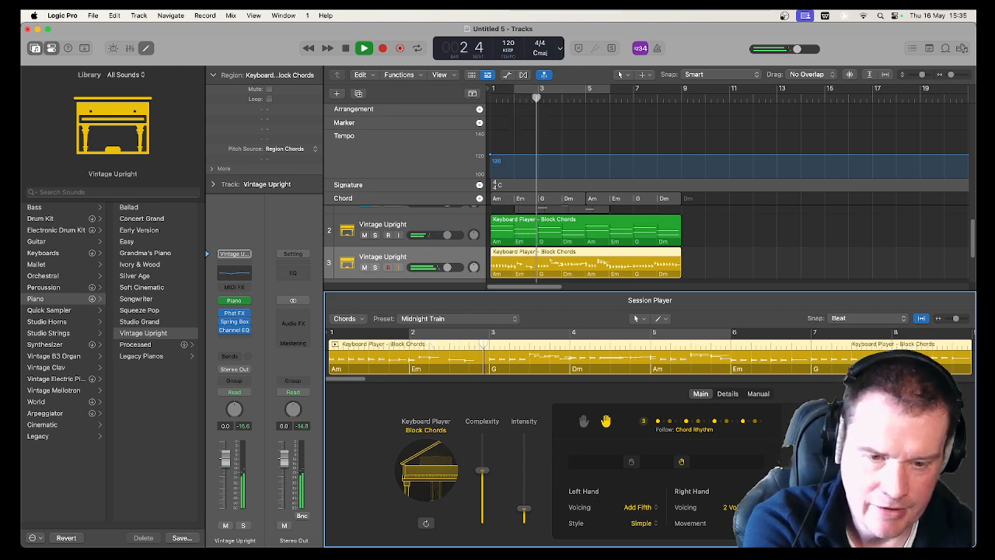
key("space")
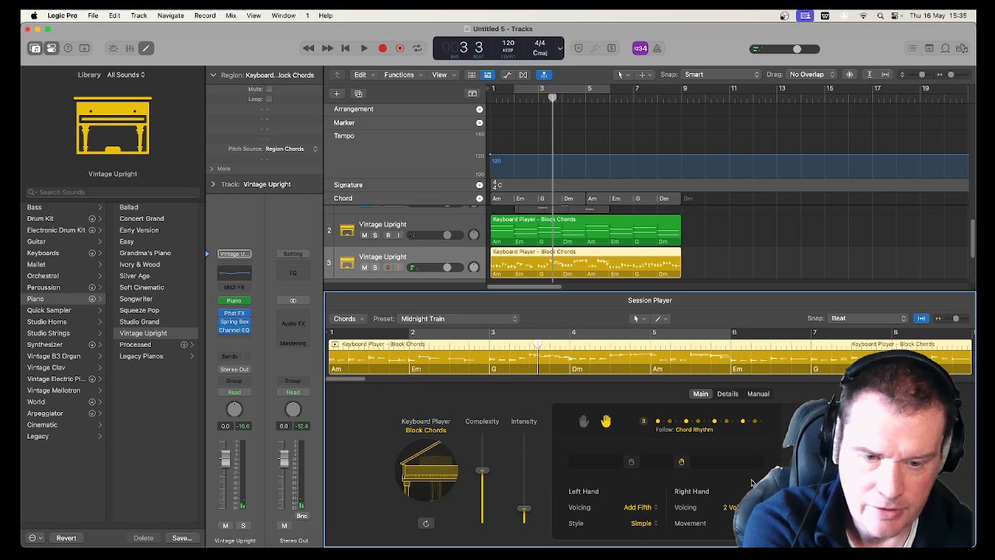
Listen to the region from the start, adjust the right-hand settings and play it from the start again
key("Return")
key("space")
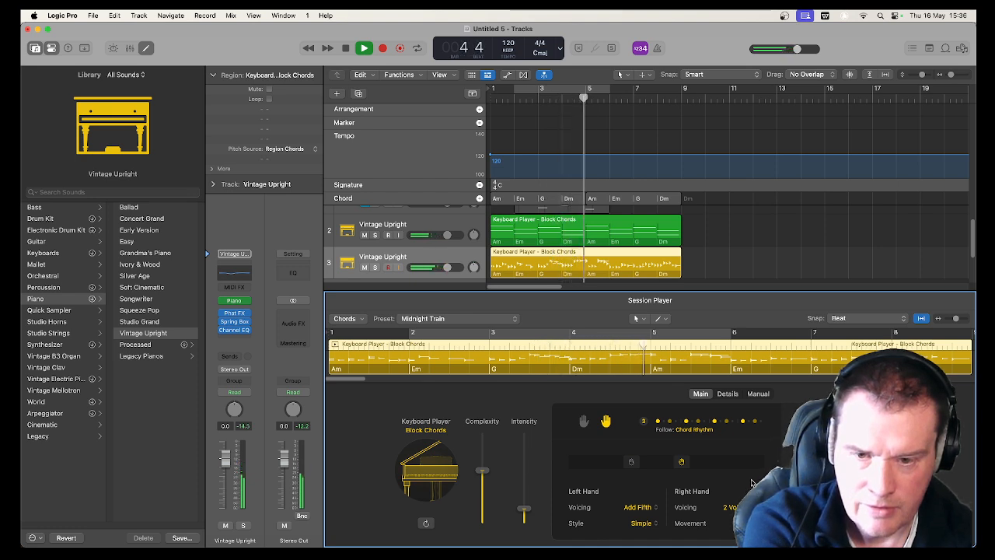
key("space")
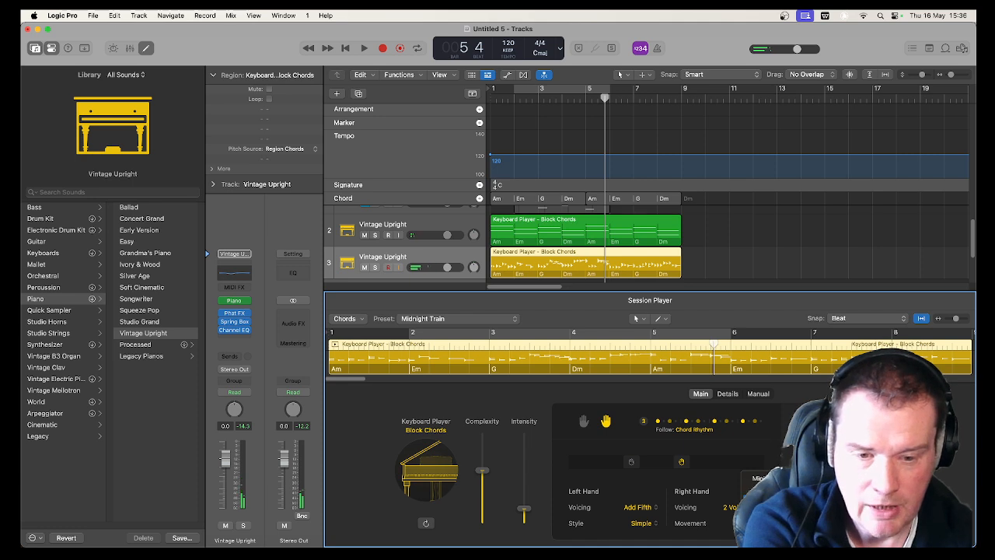
key("Return")
key("space")
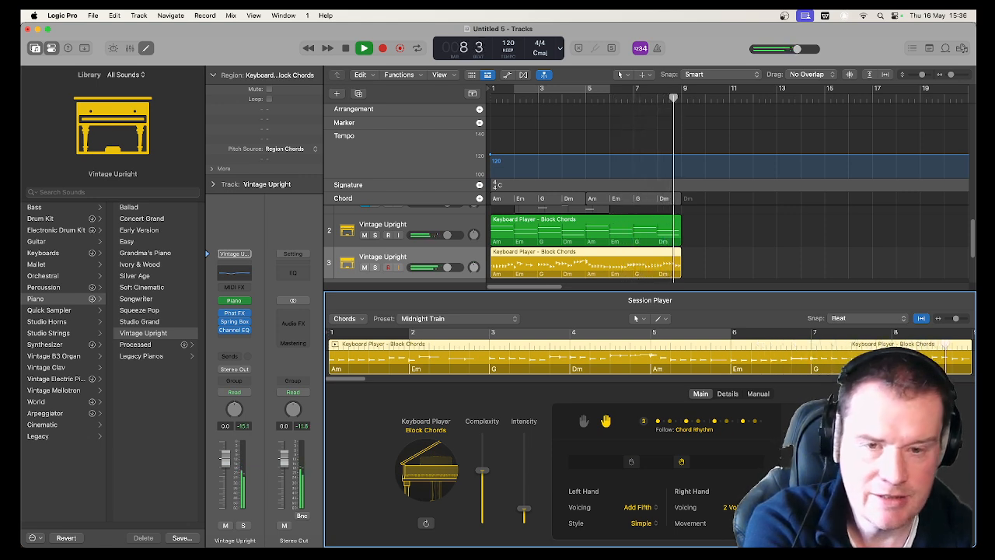
Stop playback, add a Bass Player session track in the Pop Songwriter style and listen to the arrangement from the start
key("space")
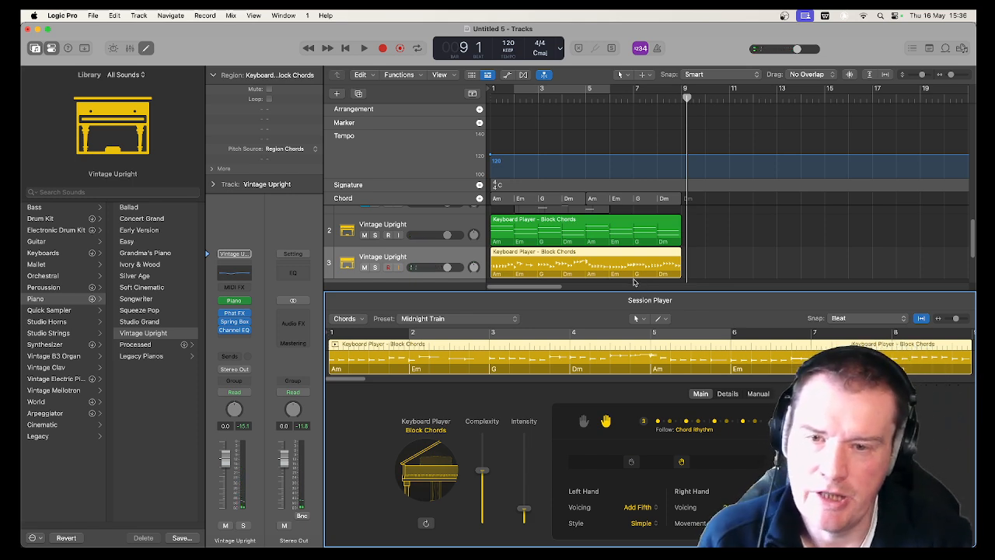
scroll(547, 245, "down", 2)
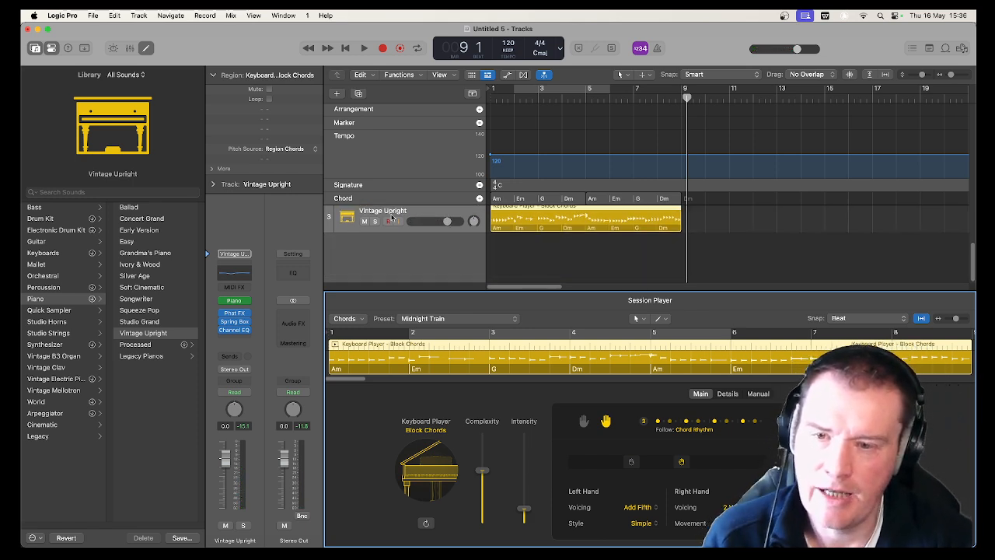
left_click(417, 221)
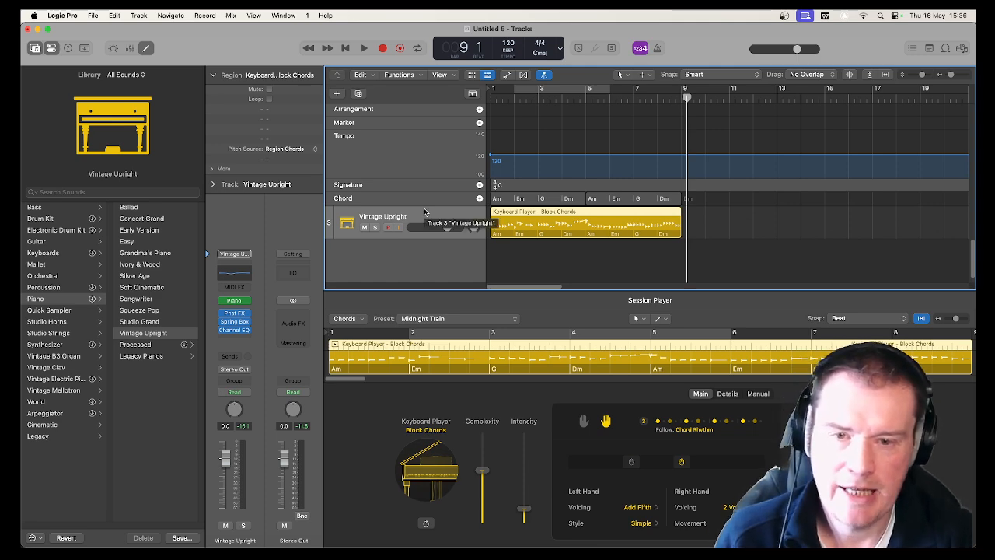
left_click(337, 93)
left_click(568, 231)
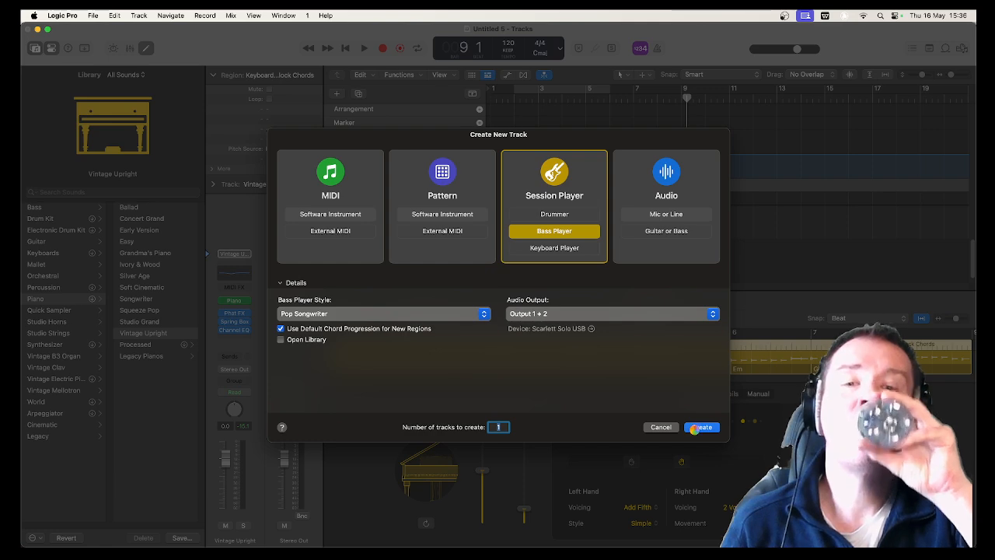
left_click(694, 427)
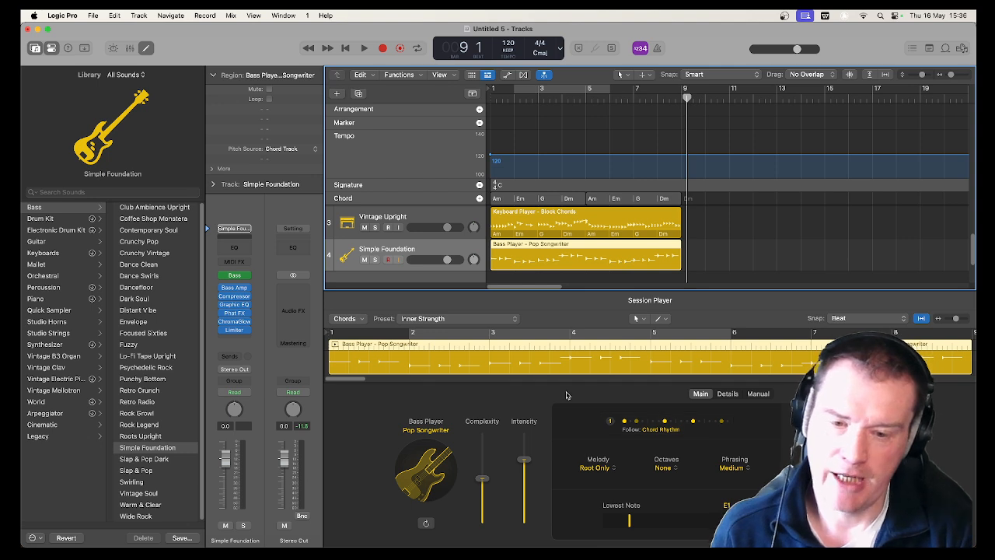
key("Return")
key("space")
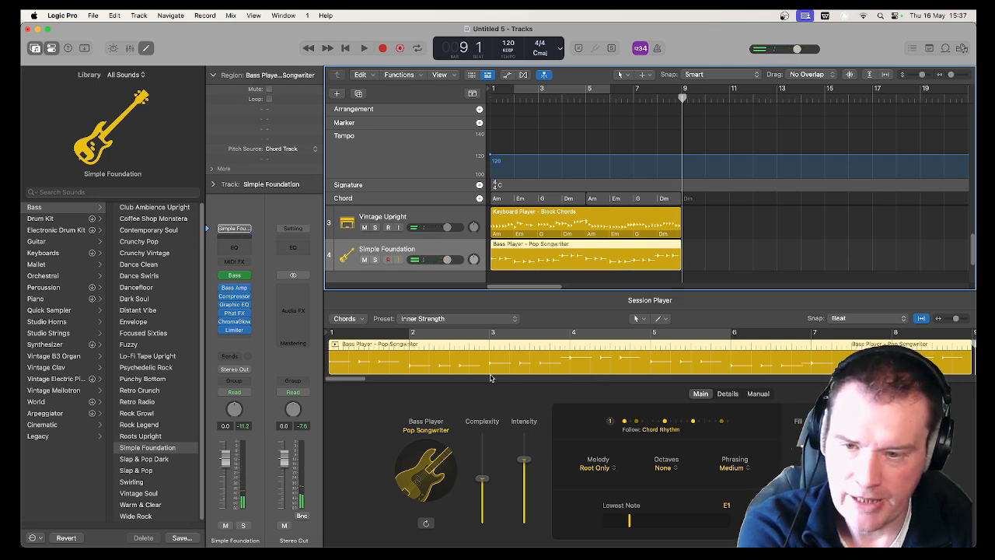
Try the Memories and Push Back presets on the bass region, listening to each from the start
left_click(467, 318)
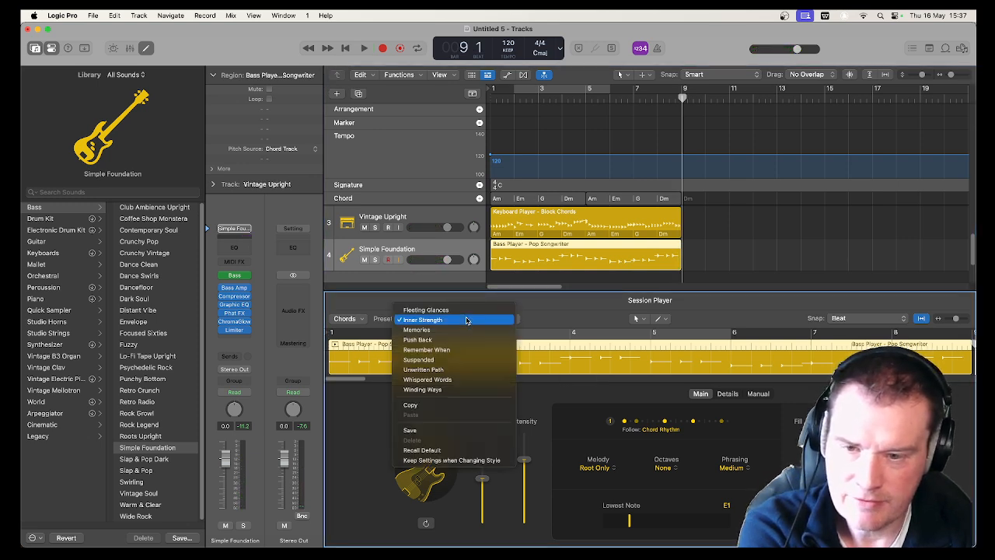
left_click(466, 329)
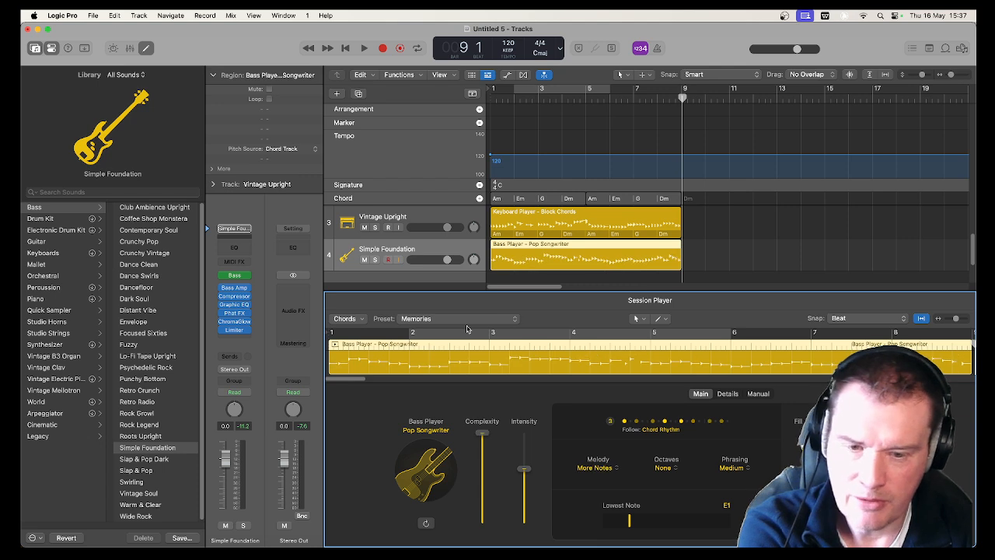
key("space")
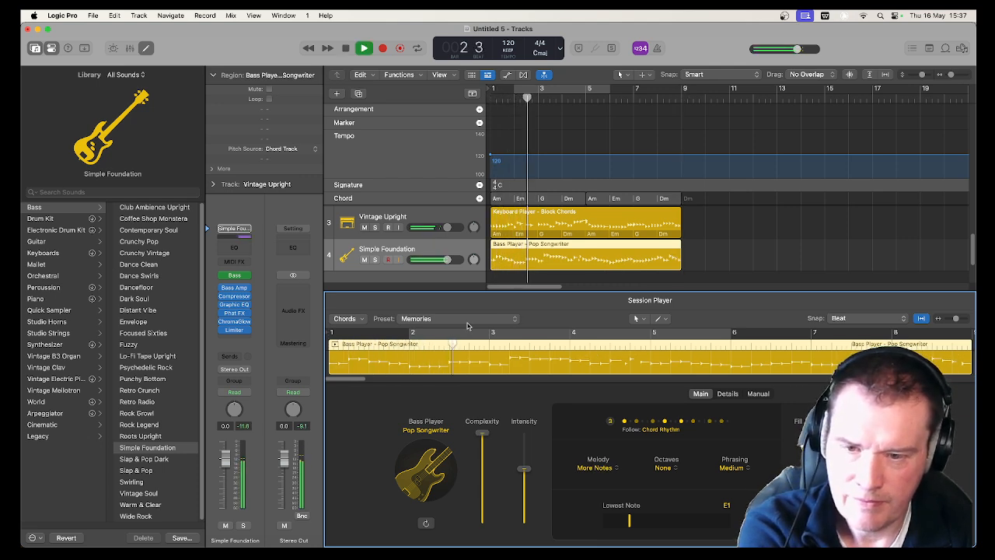
key("space")
left_click(467, 326)
left_click(468, 329)
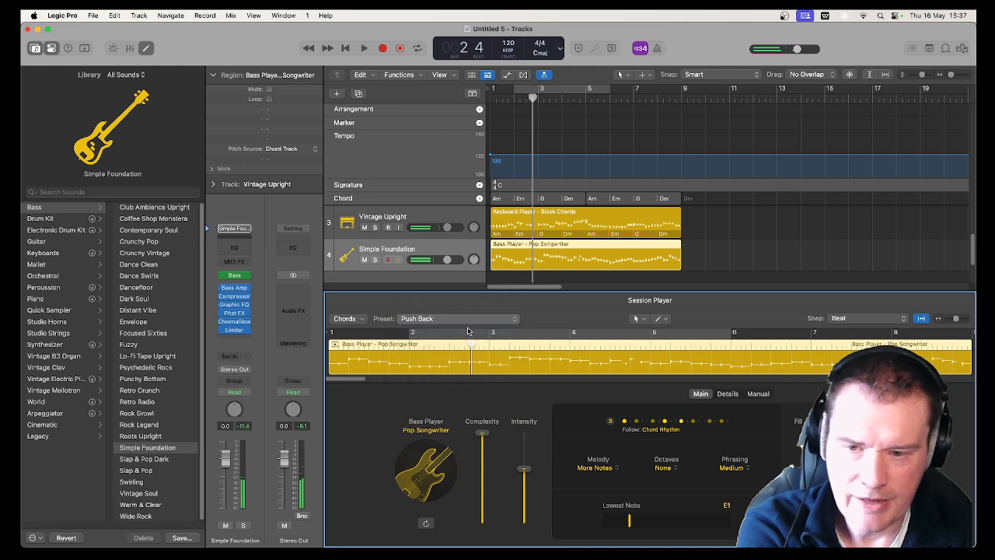
key("space")
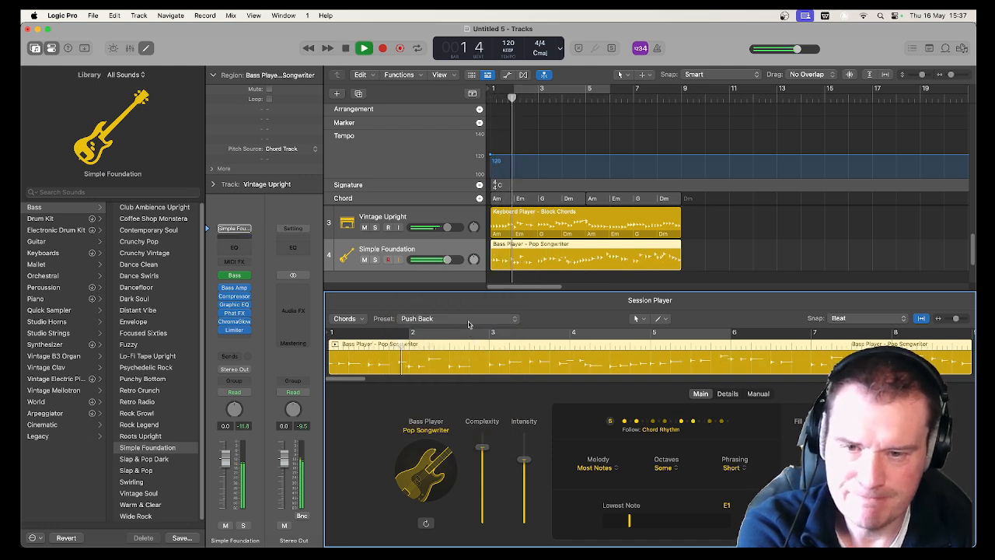
key("space")
Try the Unwritten Path preset on the bass region and listen to it from the start
left_click(467, 326)
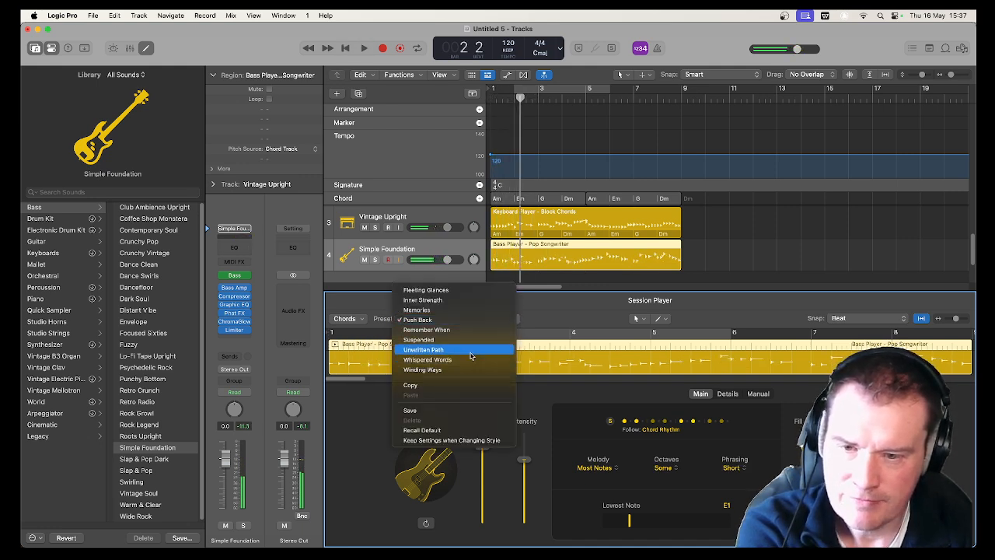
left_click(468, 350)
key("space")
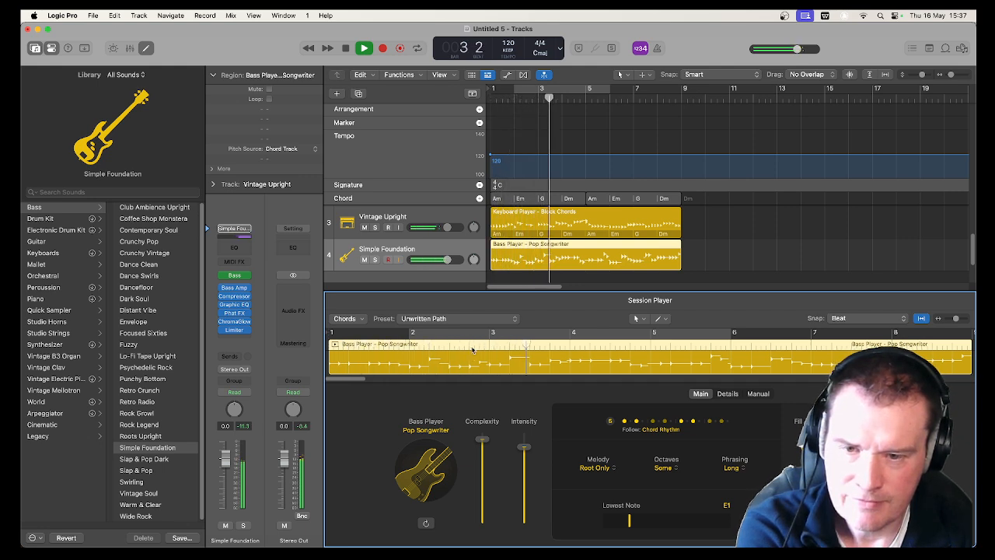
key("space")
Set the bass region's preset to Fleeting Glances, listen to it from the start and stop playback
left_click(467, 320)
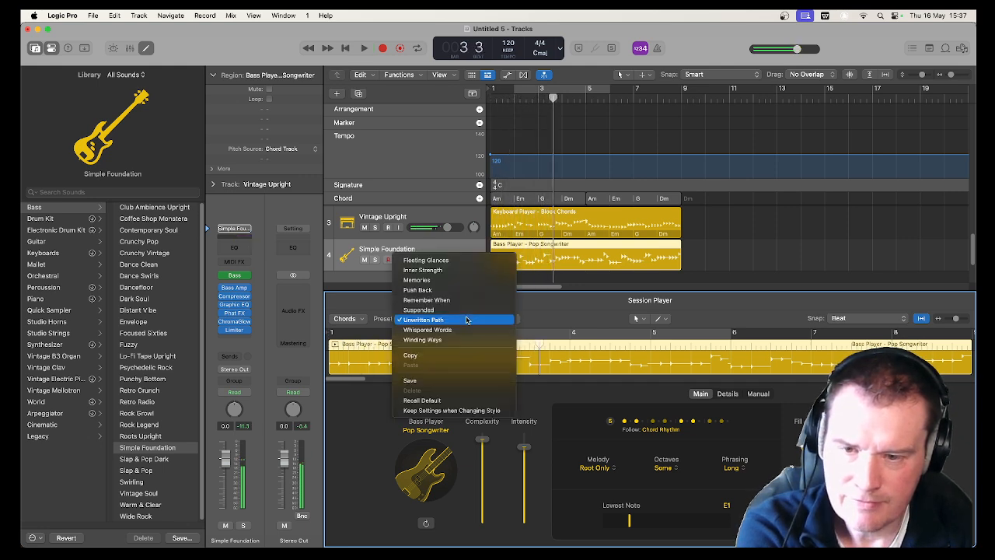
left_click(463, 260)
key("space")
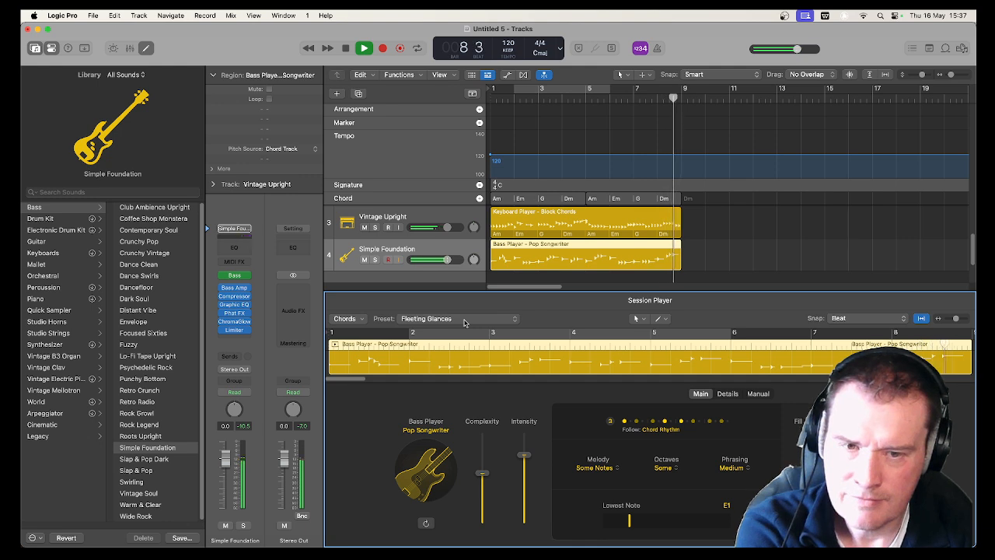
key("space")
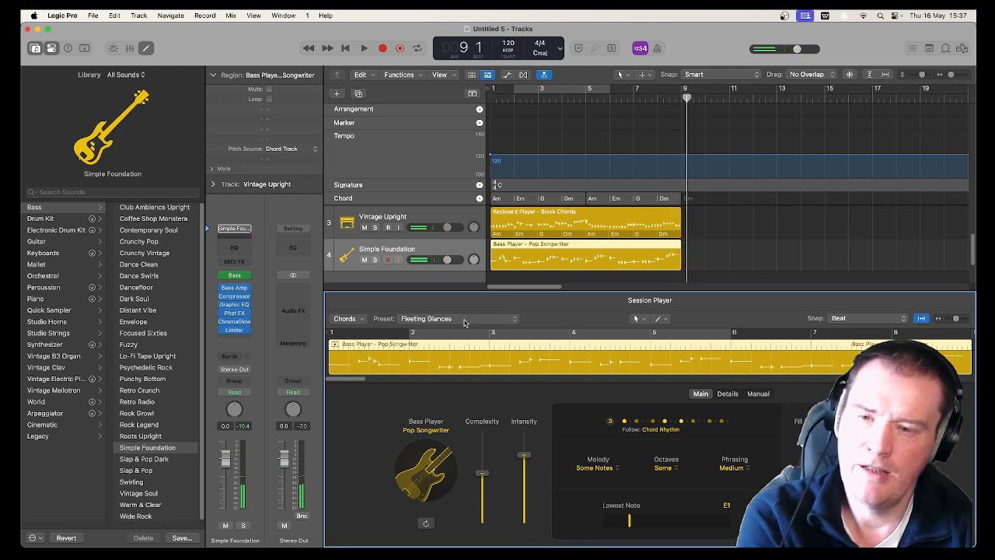
Hide the global tracks and add a Drummer session track in the Pop Rock style
left_click(474, 97)
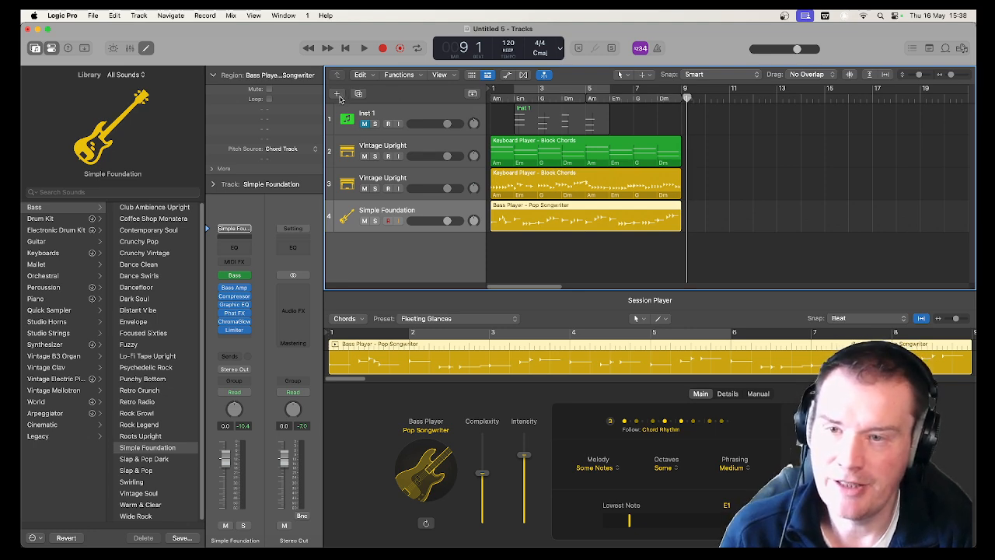
left_click(337, 94)
left_click(553, 216)
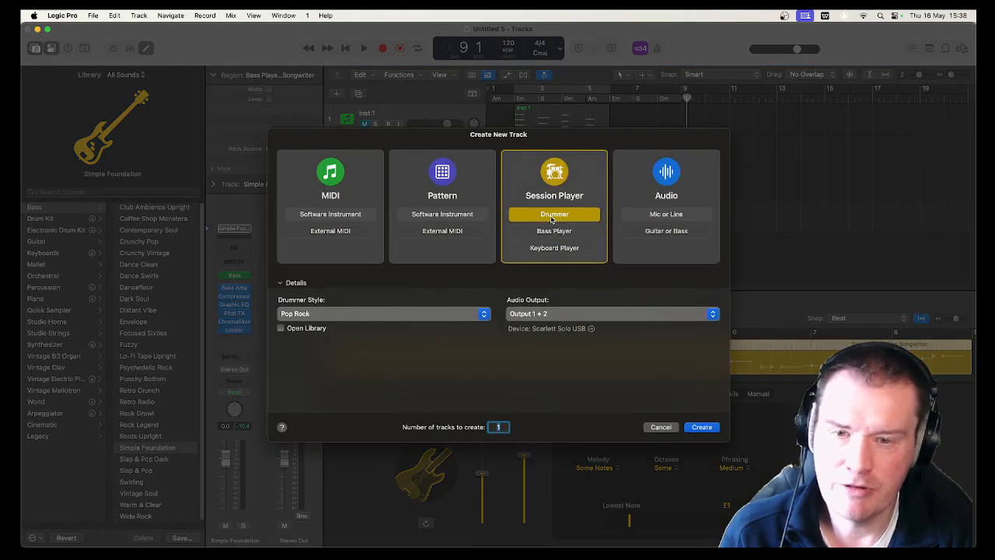
left_click(700, 427)
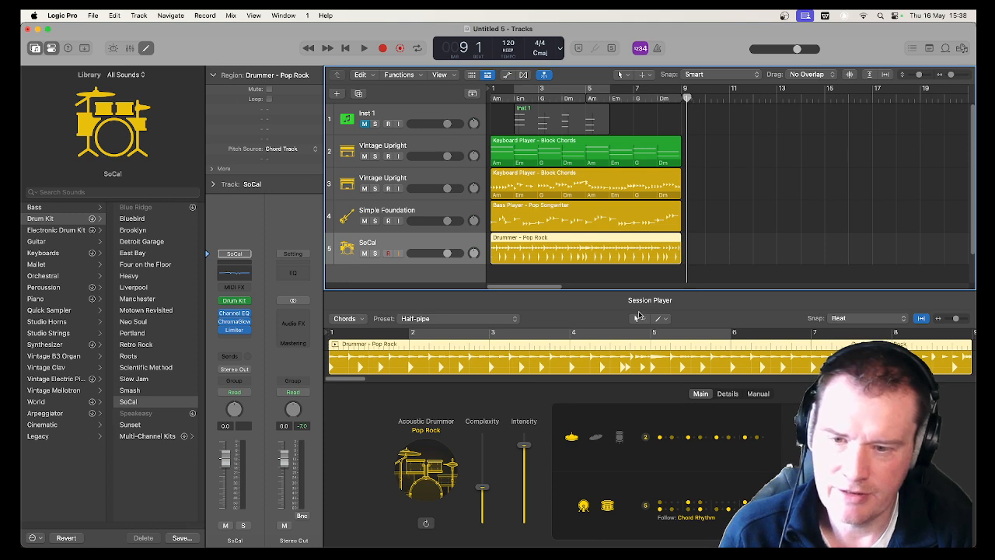
Listen to the arrangement with the new drums from the start and stop playback
key("Return")
key("space")
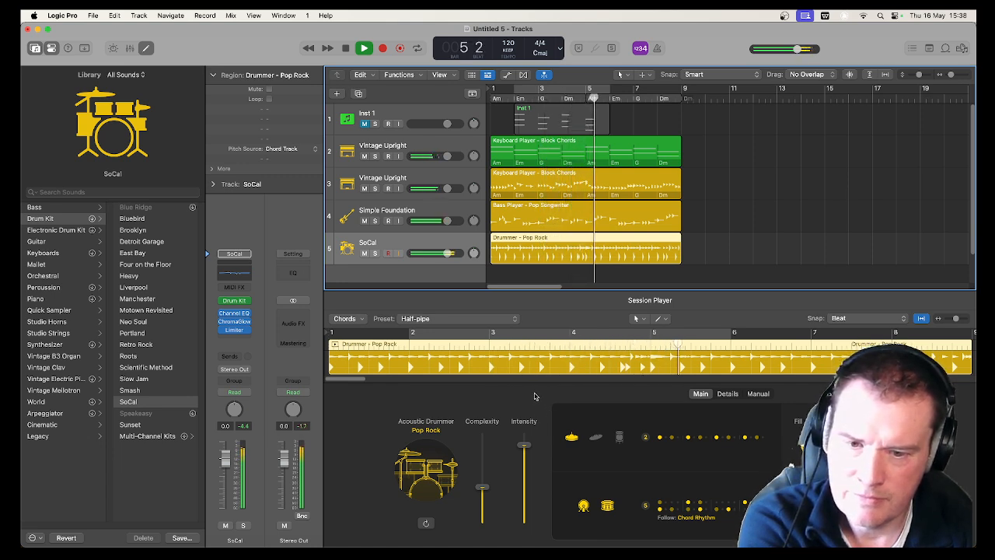
left_click(526, 381)
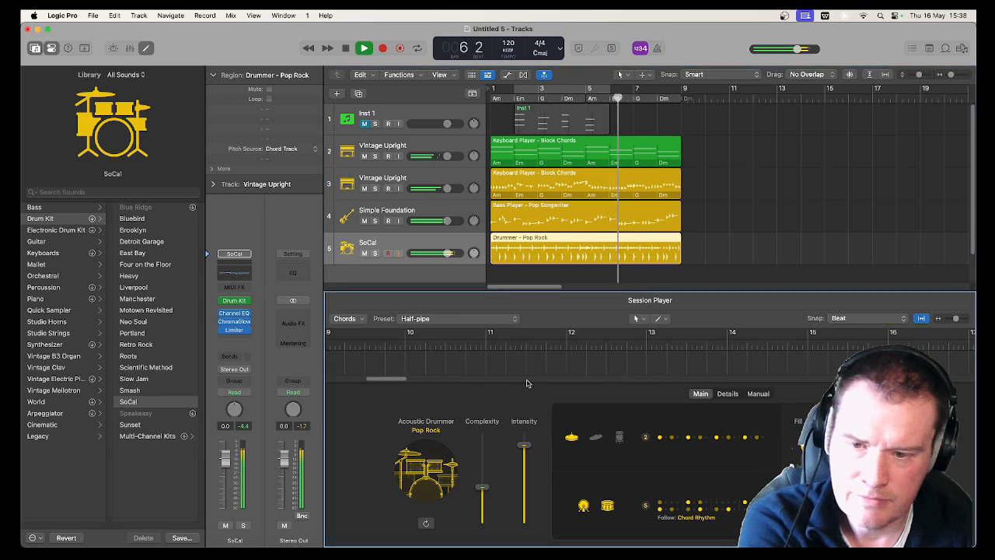
left_click_drag(397, 377, 324, 379)
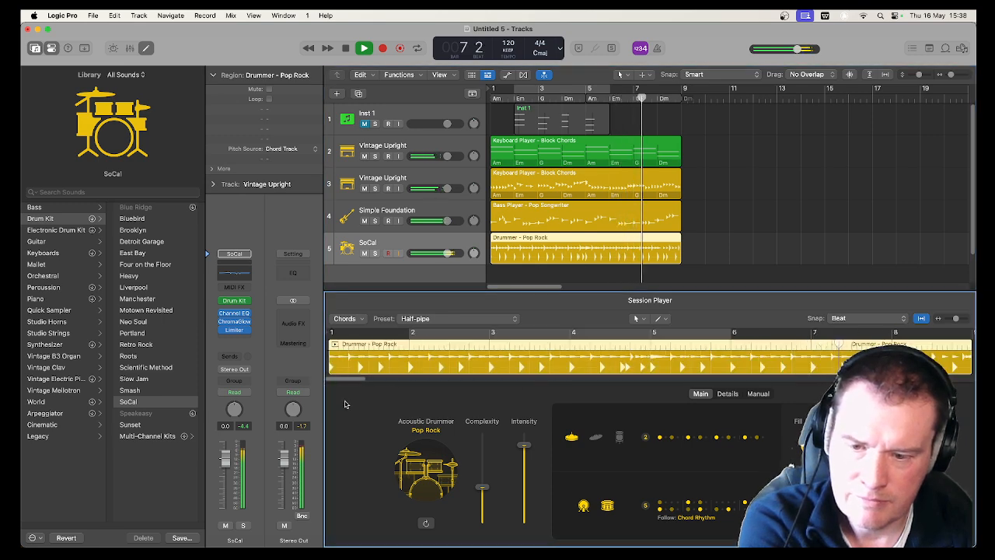
key("space")
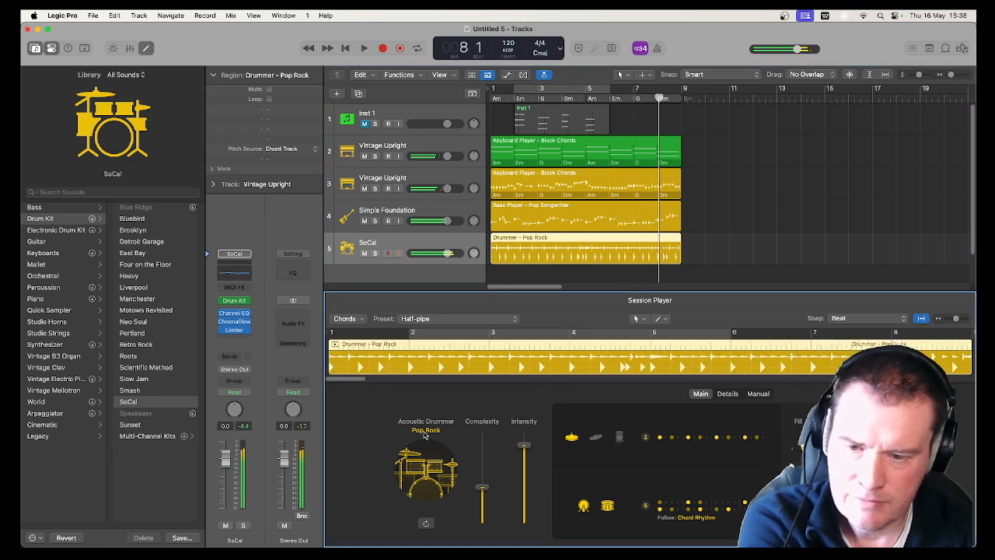
Browse the Acoustic Drummer styles, try Pop Brush for the drum region and cancel the sound pack download
left_click(424, 431)
scroll(440, 350, "down", 1)
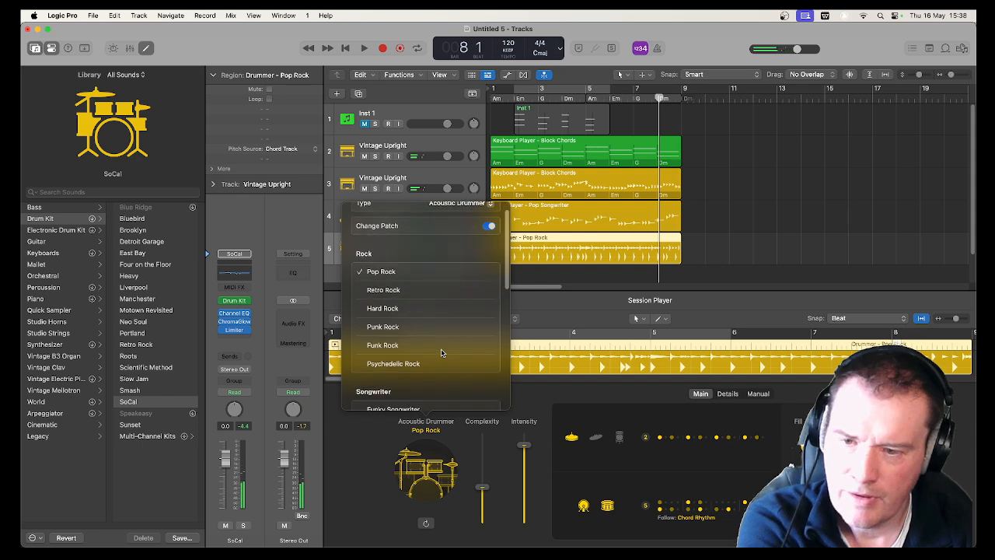
scroll(440, 352, "down", 5)
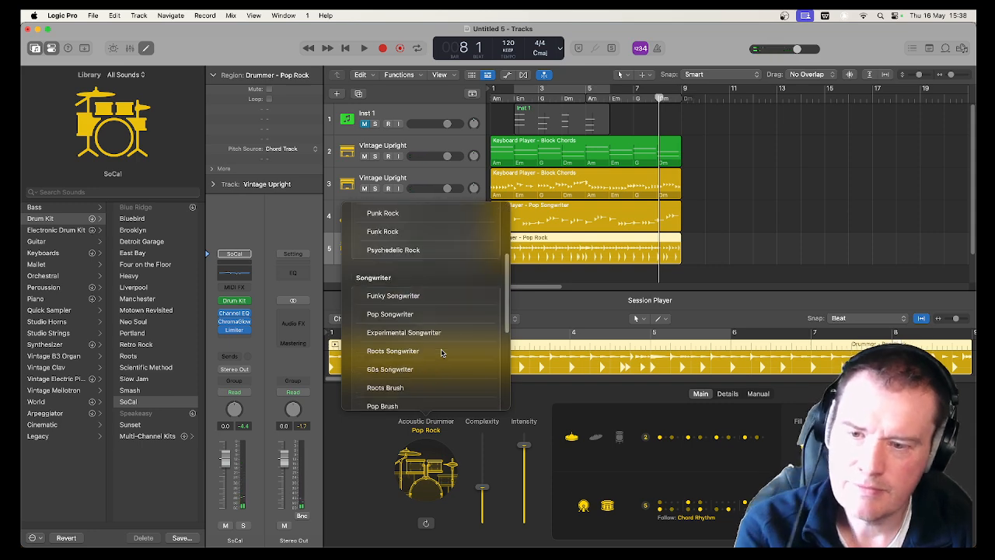
scroll(440, 352, "down", 9)
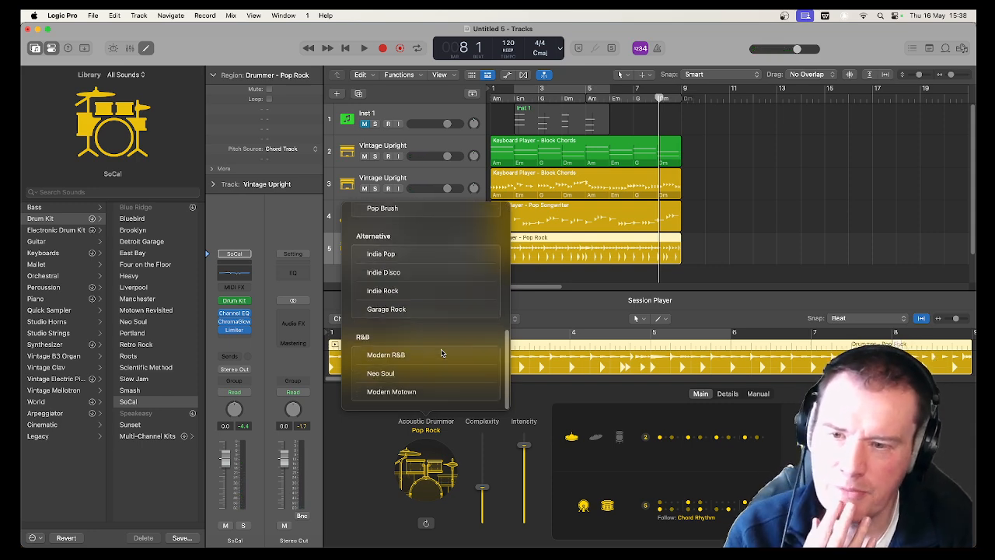
scroll(440, 352, "up", 15)
scroll(441, 353, "down", 5)
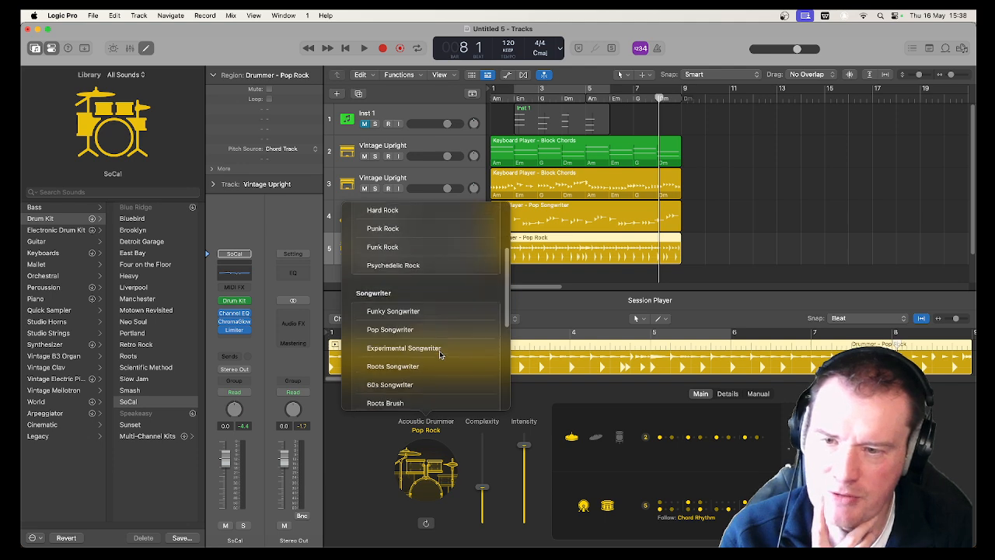
scroll(439, 354, "down", 3)
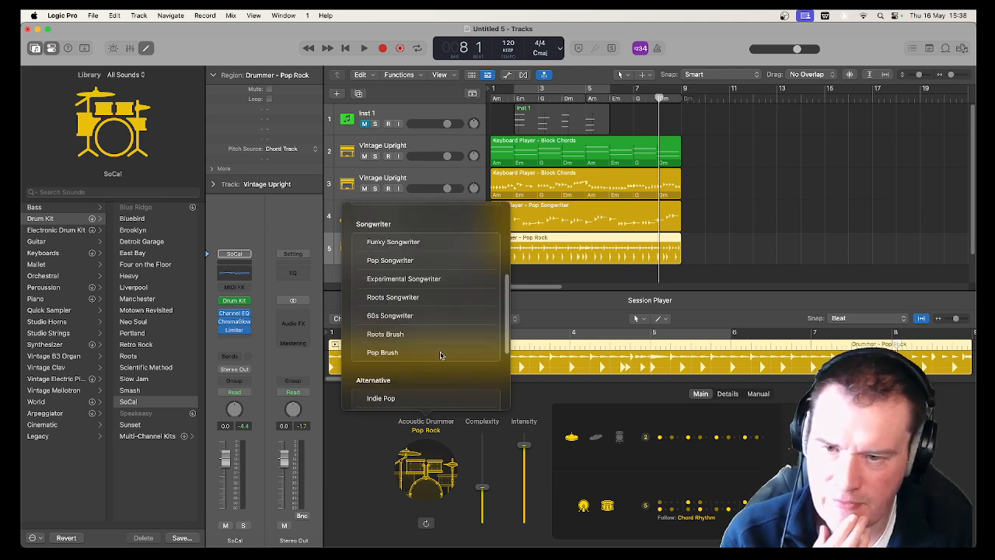
scroll(440, 354, "down", 6)
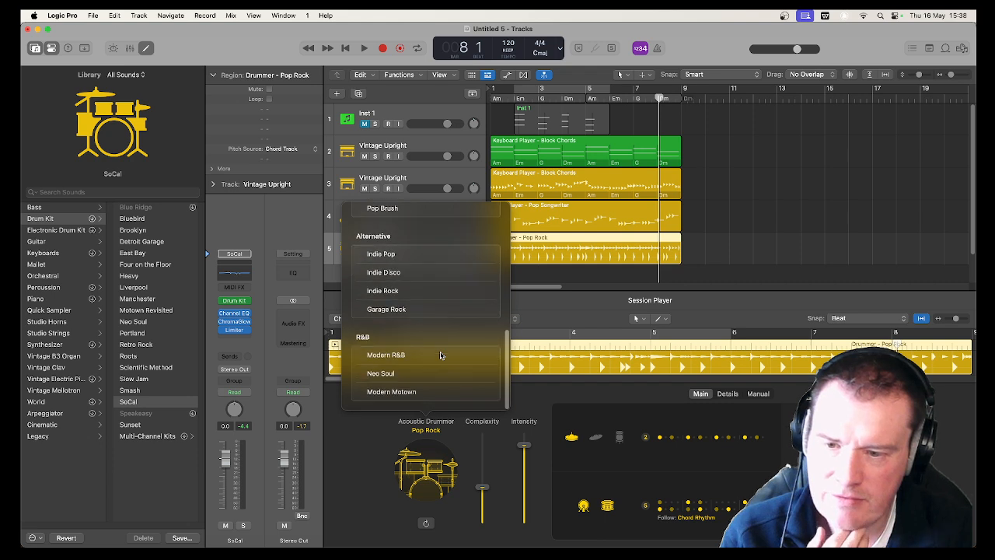
scroll(439, 355, "up", 15)
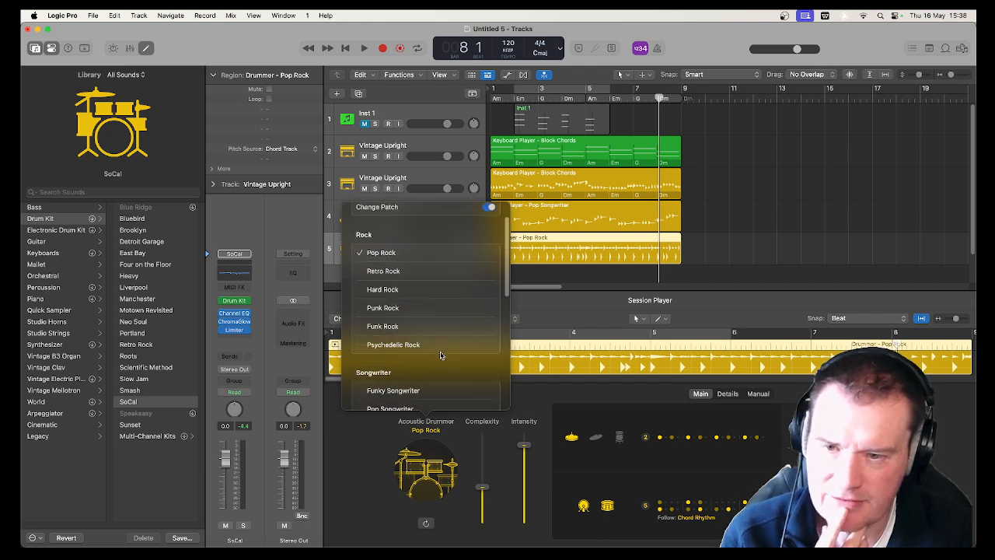
scroll(440, 354, "down", 5)
scroll(440, 355, "down", 2)
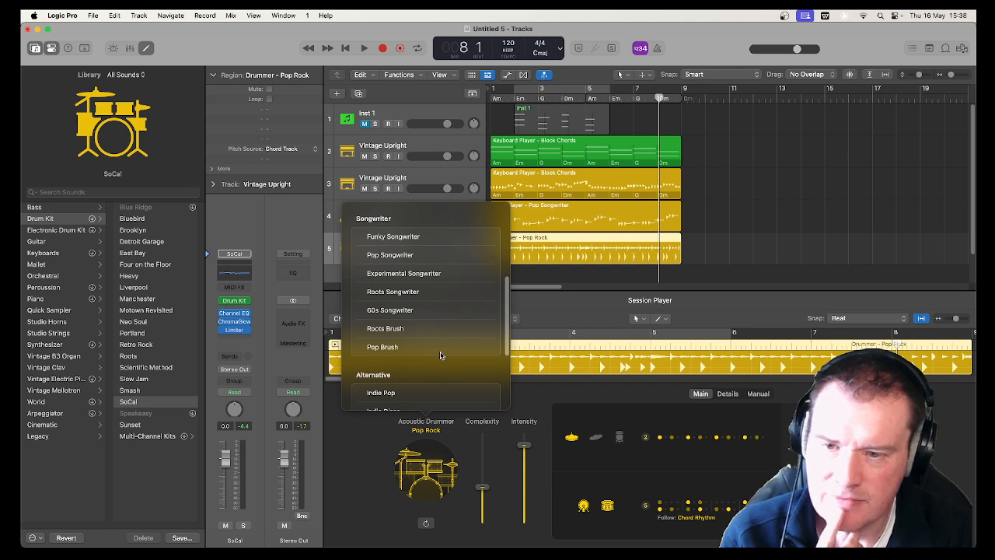
left_click(441, 349)
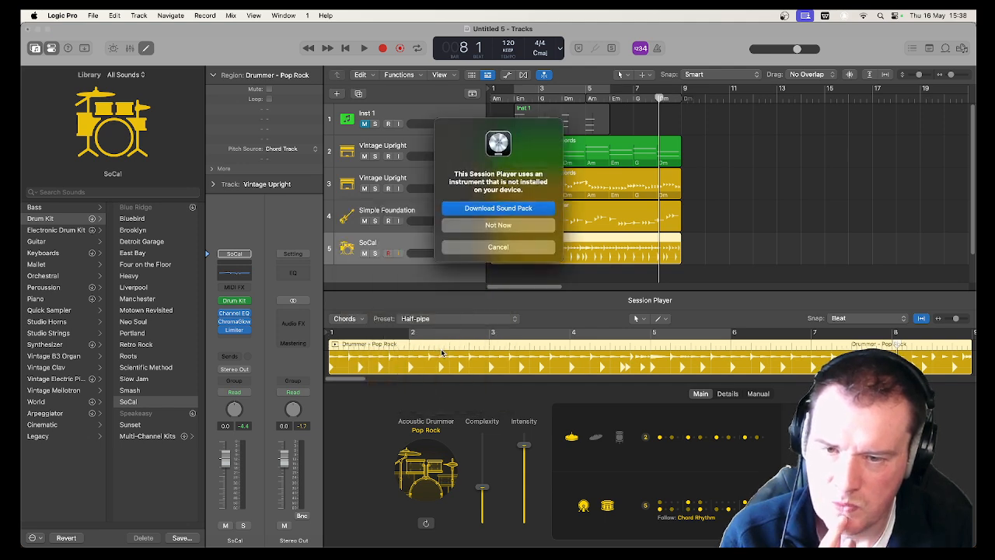
left_click(489, 248)
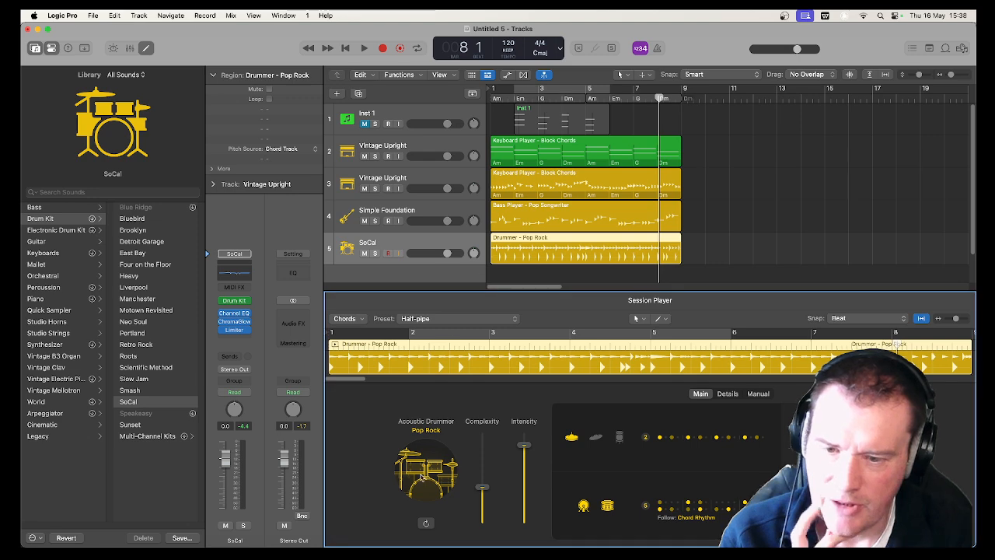
Look through the available Acoustic Drummer styles and the Change Patch option for the drum region
left_click(431, 432)
scroll(428, 354, "down", 5)
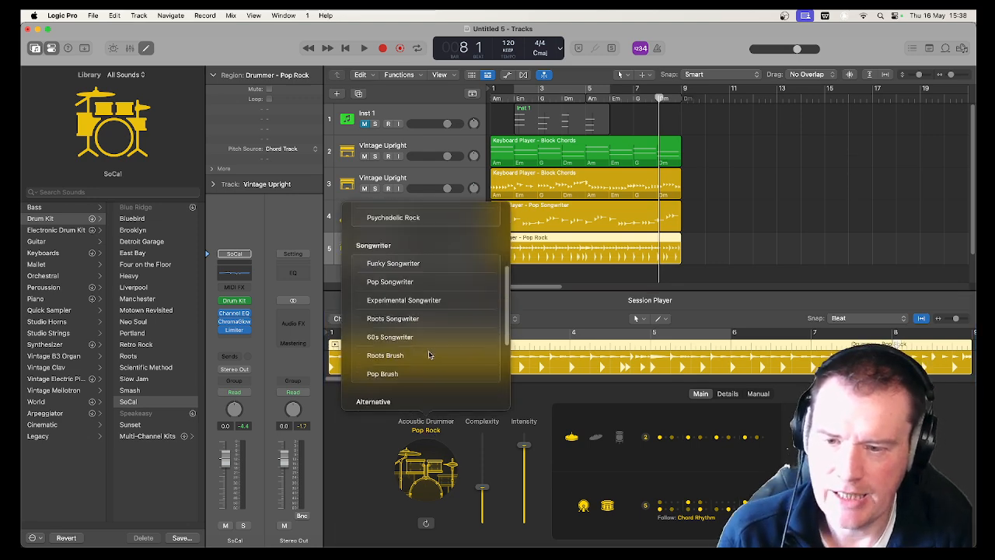
scroll(429, 356, "down", 3)
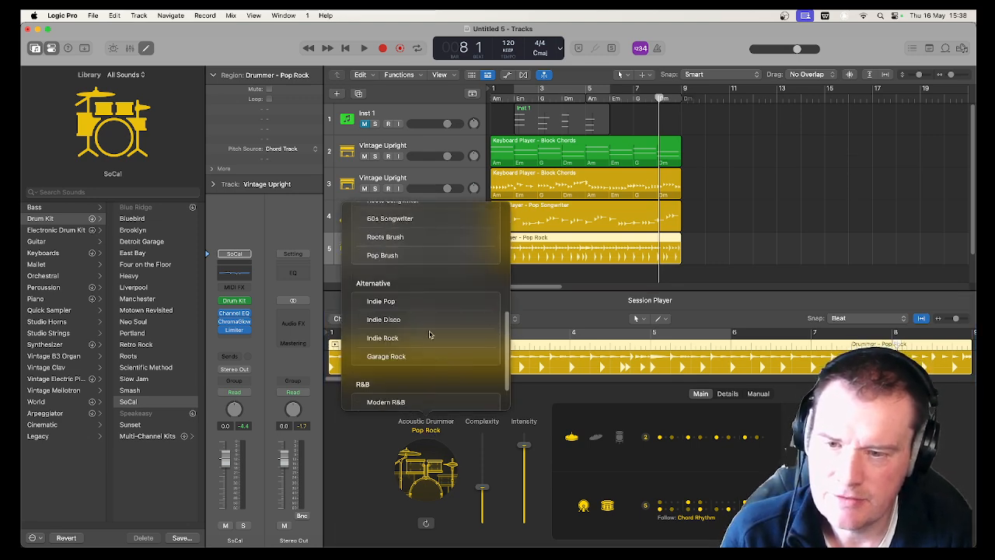
scroll(438, 349, "down", 2)
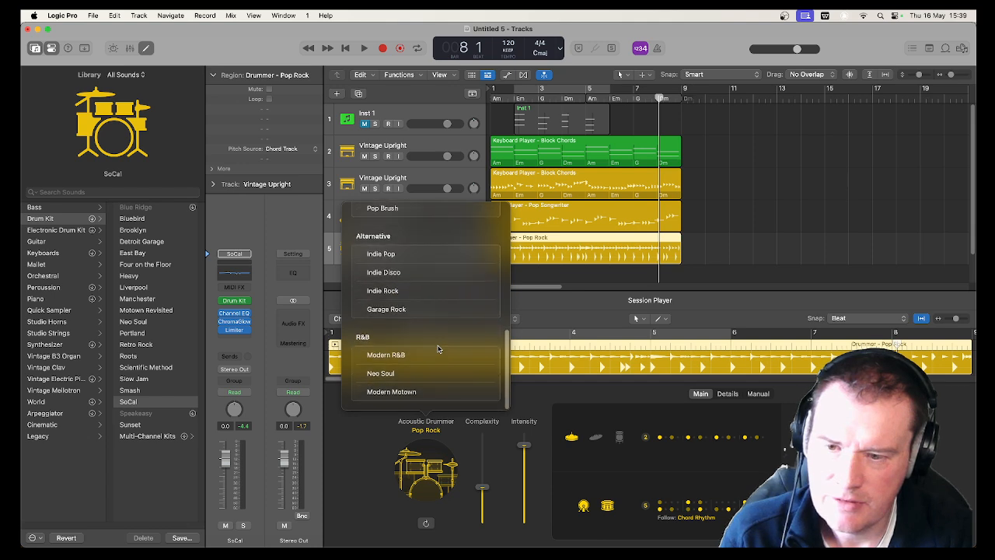
scroll(438, 350, "up", 15)
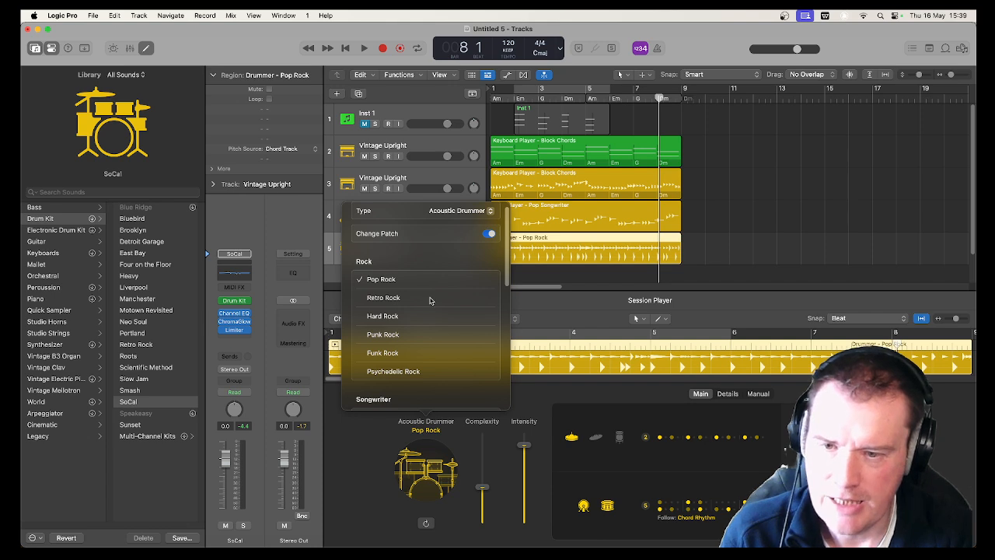
left_click(384, 437)
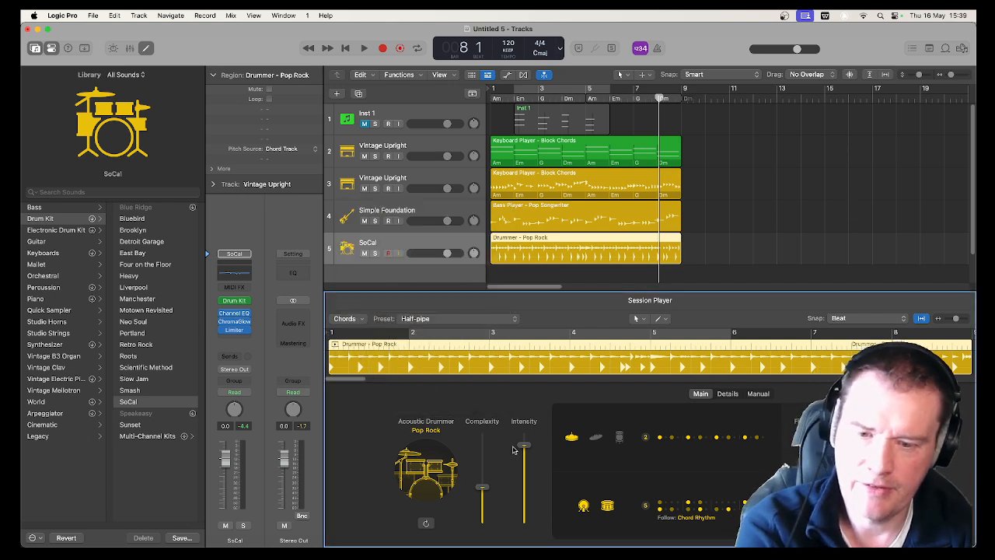
left_click(430, 471)
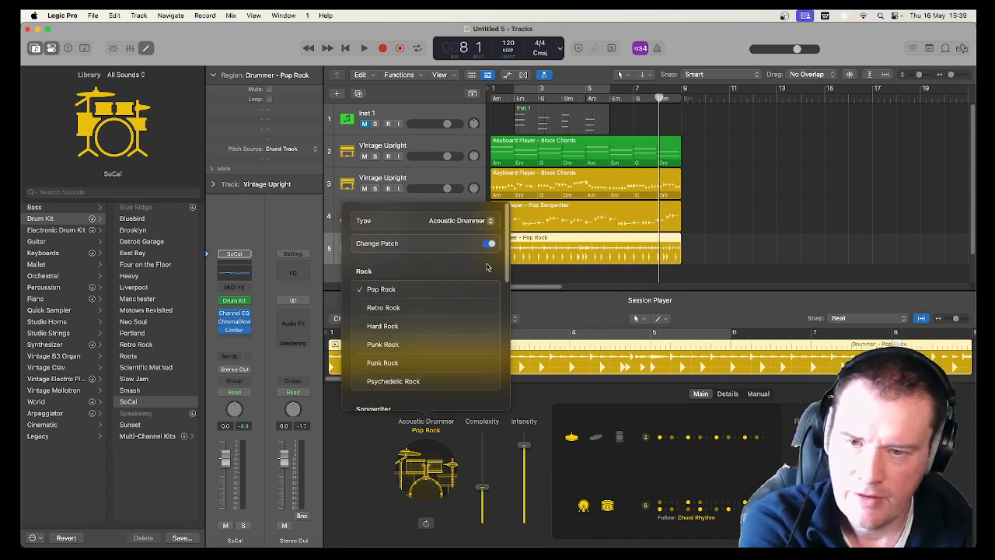
Lower the Pop Rock drummer's complexity and intensity, and switch off its kick and snare while playing from the start
left_click(381, 490)
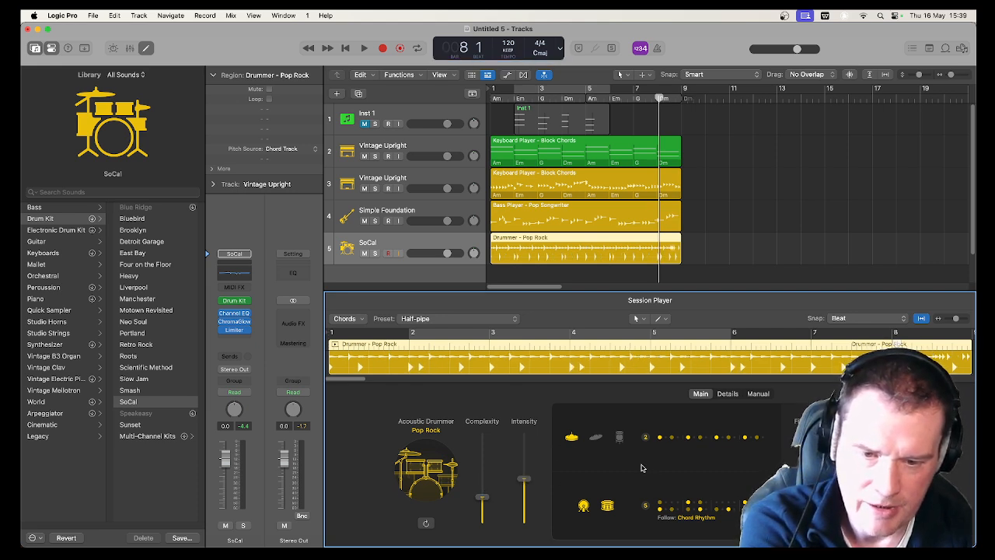
left_click(583, 506)
key("space")
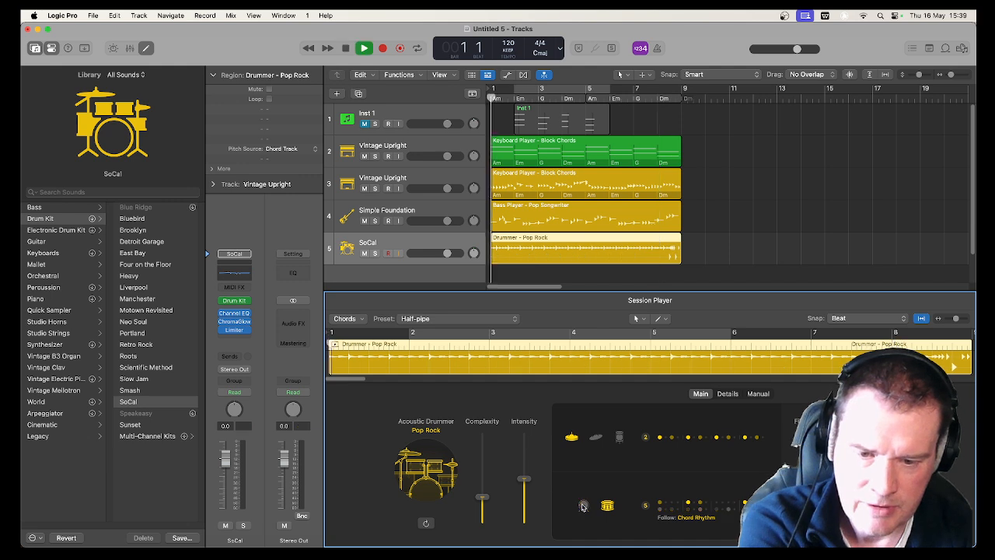
left_click(610, 506)
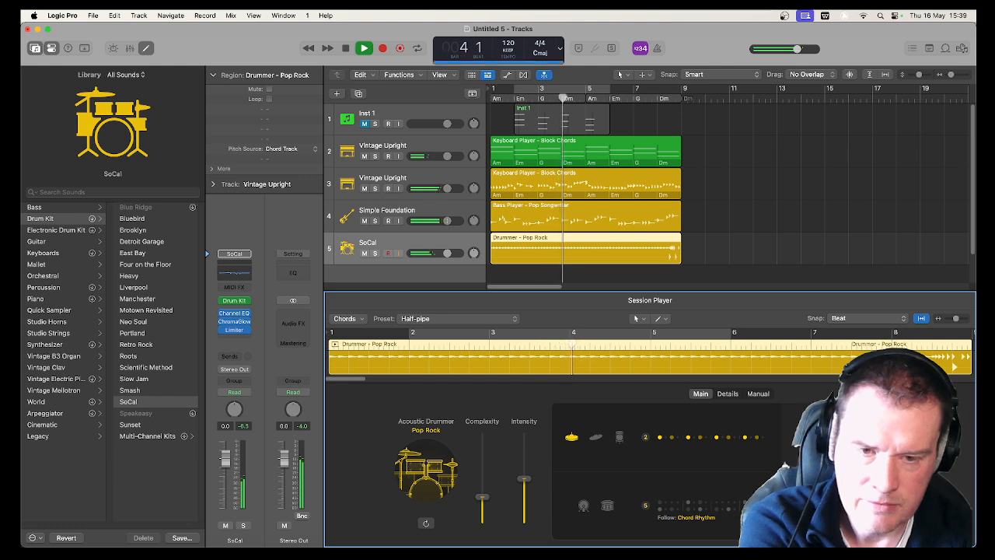
Examine the drummer's Details and Manual settings during playback, stop it and return to the Main settings
left_click(731, 394)
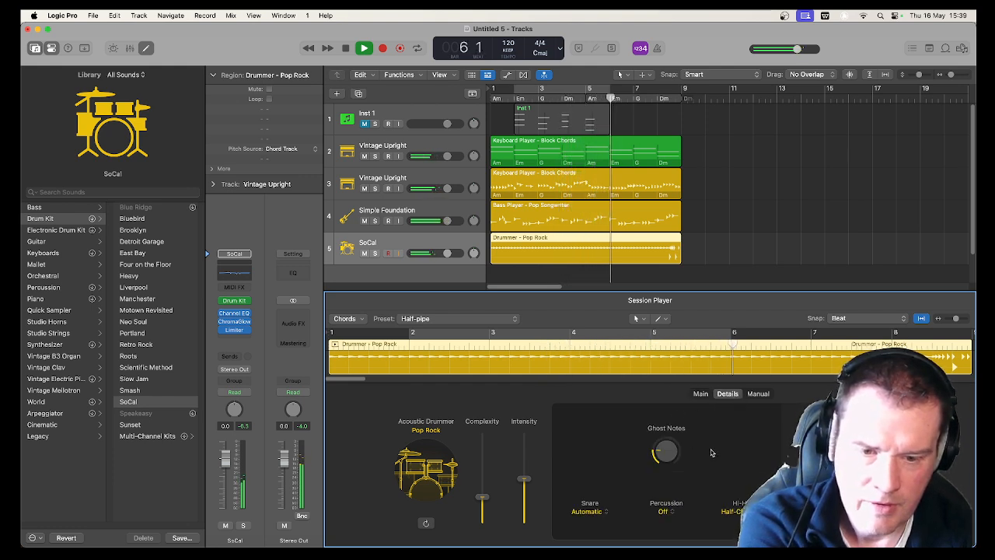
left_click(758, 394)
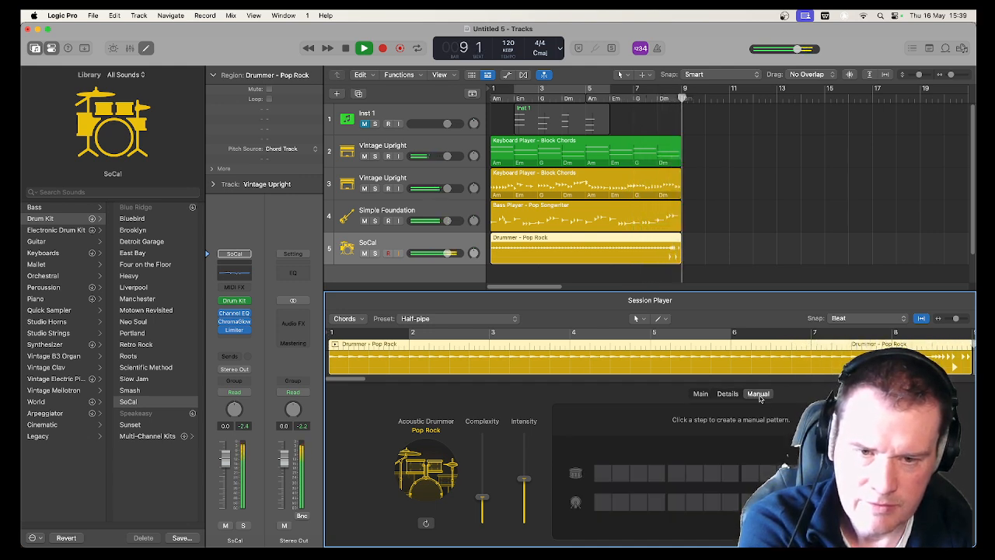
key("space")
left_click(700, 394)
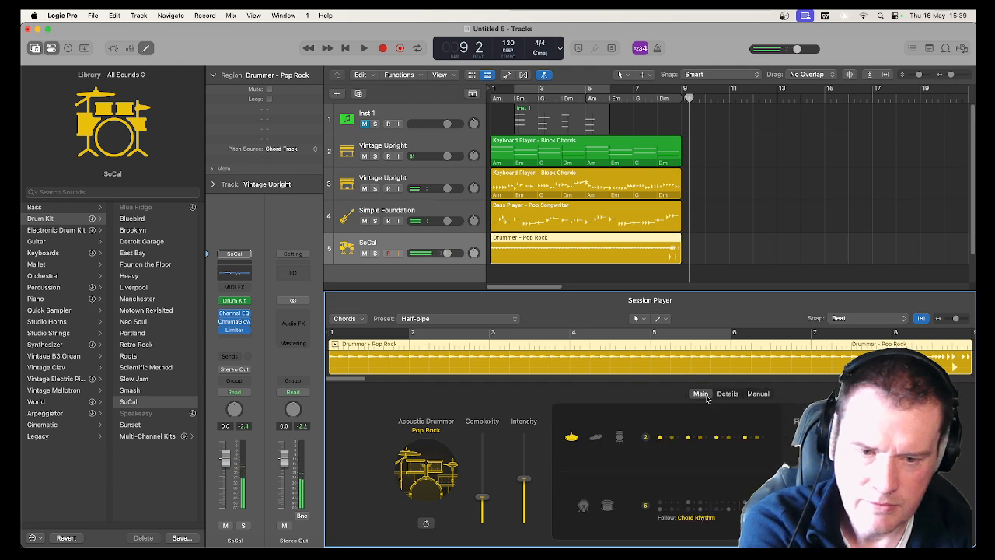
Listen to the arrangement from the start and audition the drum fill in bar 8
key("Return")
key("space")
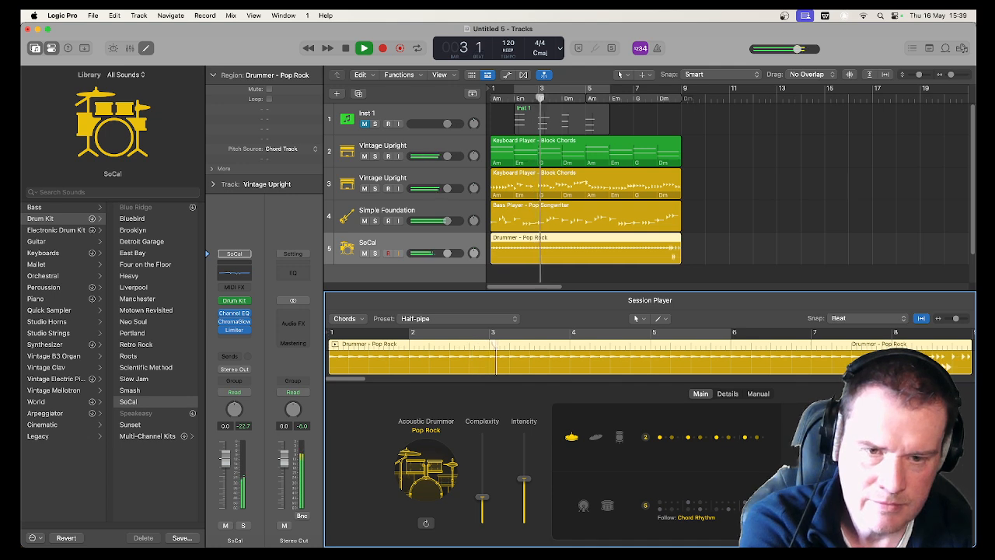
left_click(657, 98)
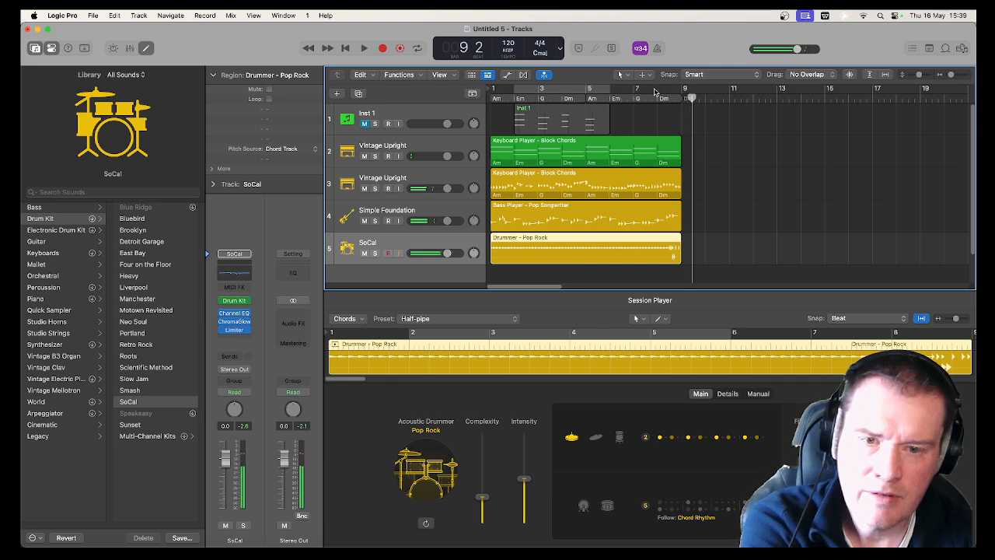
left_click(656, 96)
key("space")
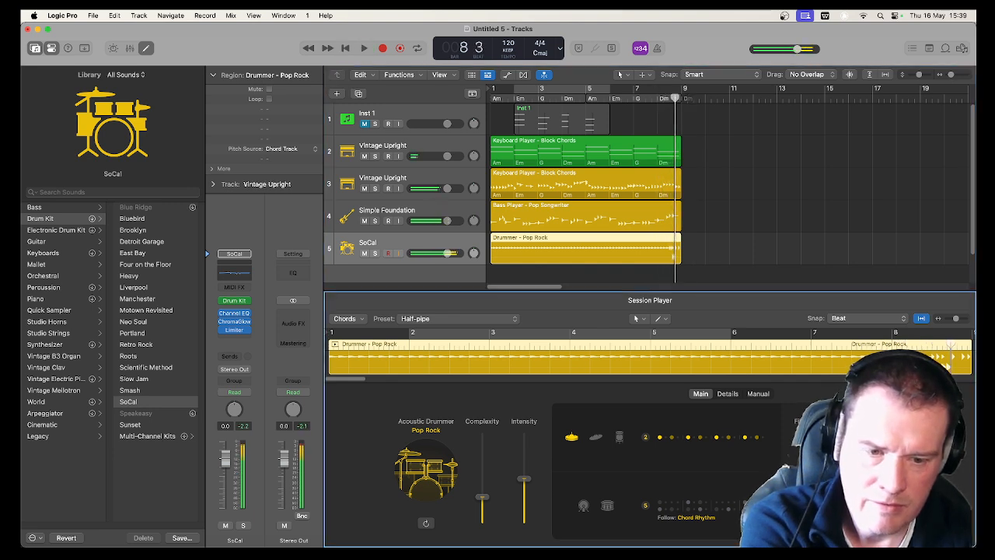
key("space")
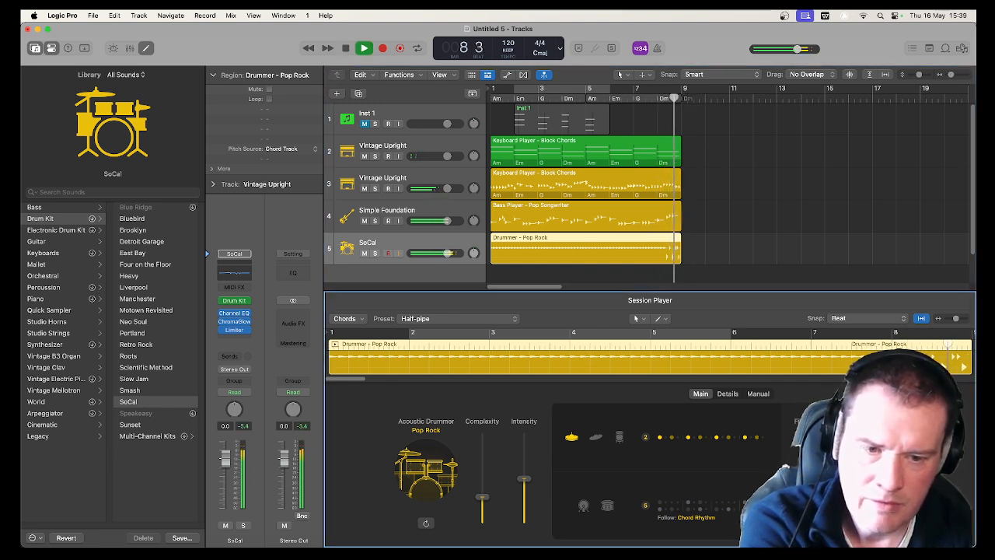
Replay the drum fill, switch the snare back on and check the manual pattern grid
key("space")
key("space")
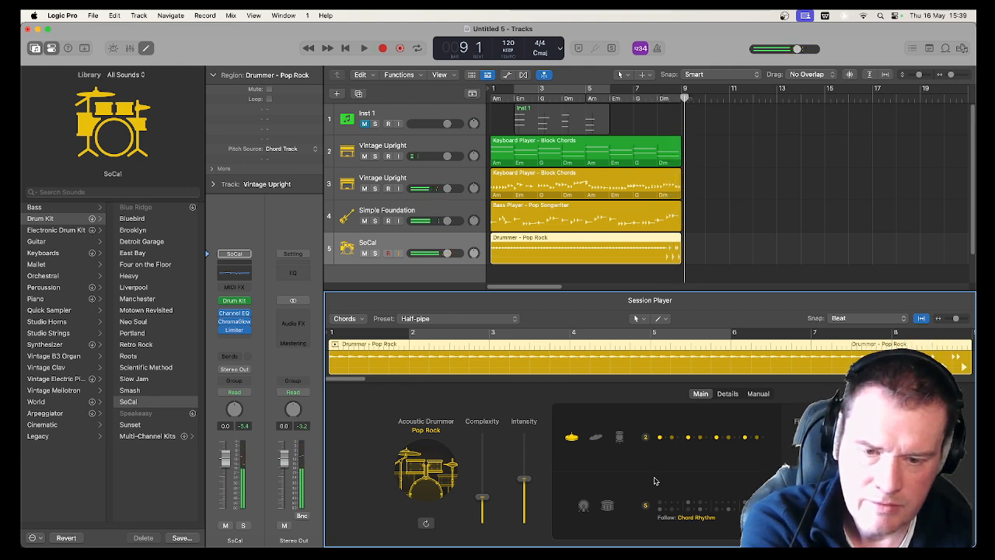
left_click(758, 393)
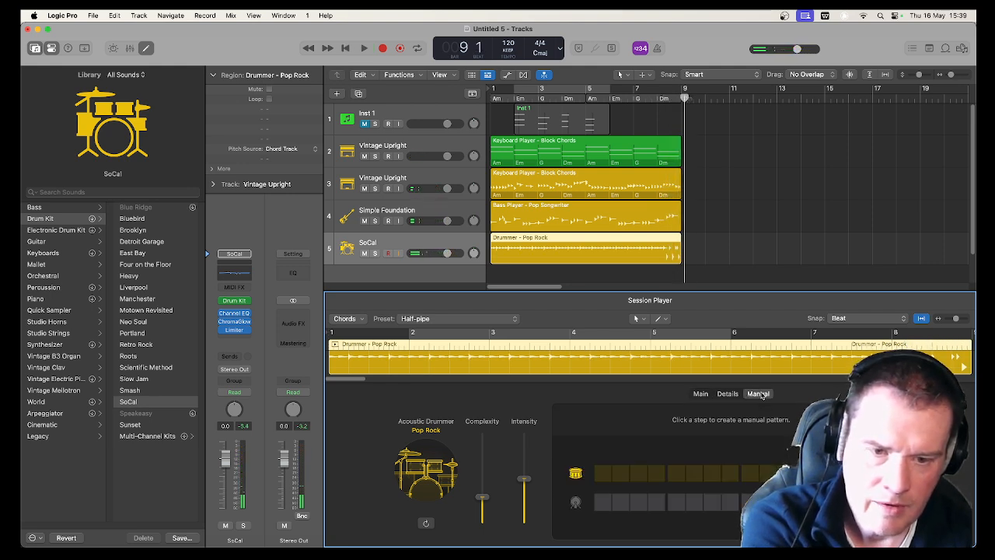
left_click(701, 393)
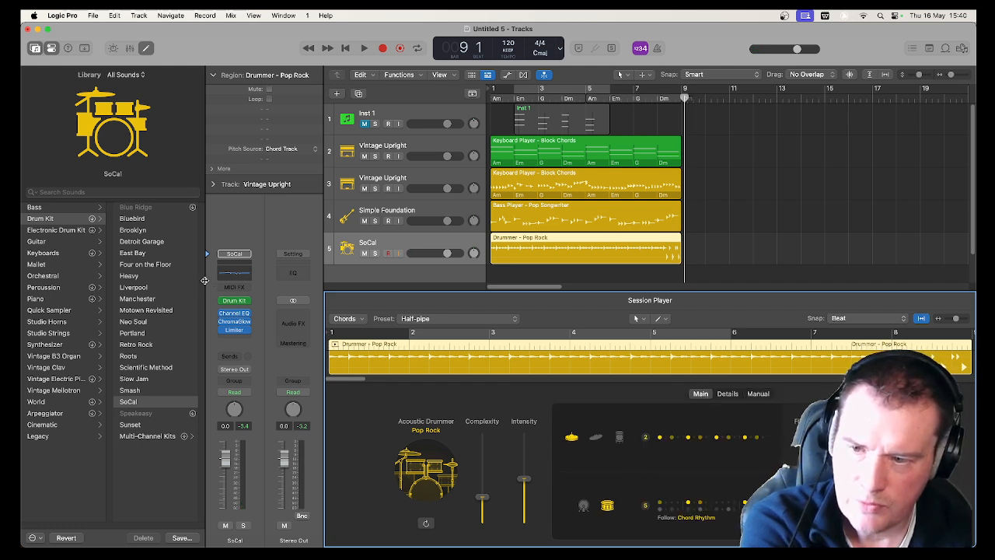
Open the SoCal kit in Drum Kit Designer and set the kick's Dampen to 100% while auditioning bar 8
left_click(235, 301)
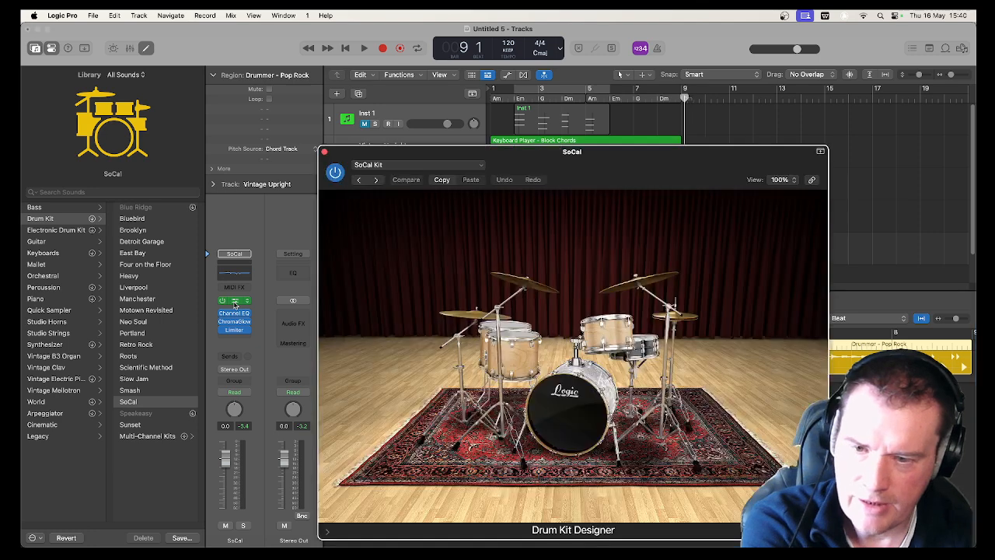
left_click(548, 398)
mouse_move(792, 316)
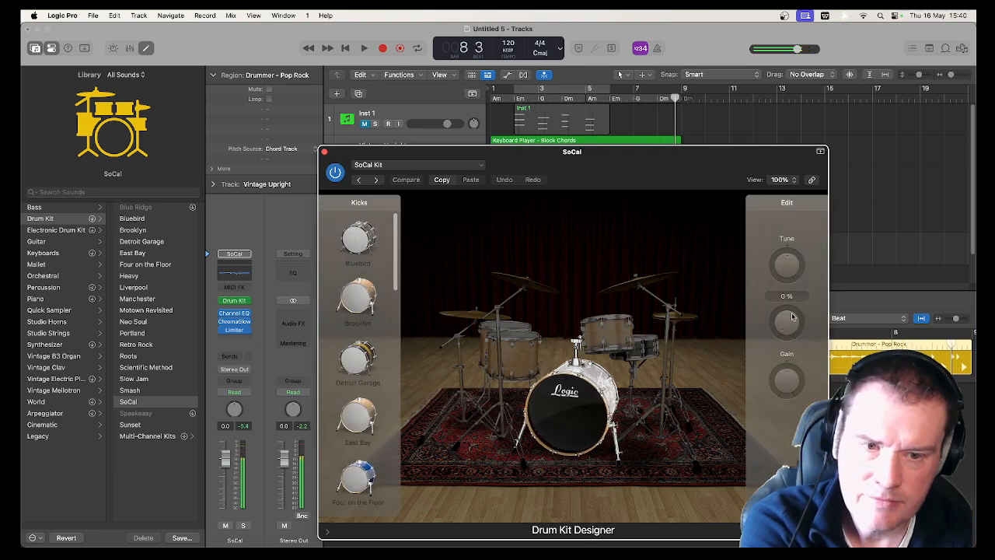
left_click_drag(788, 318, 789, 319)
key("space")
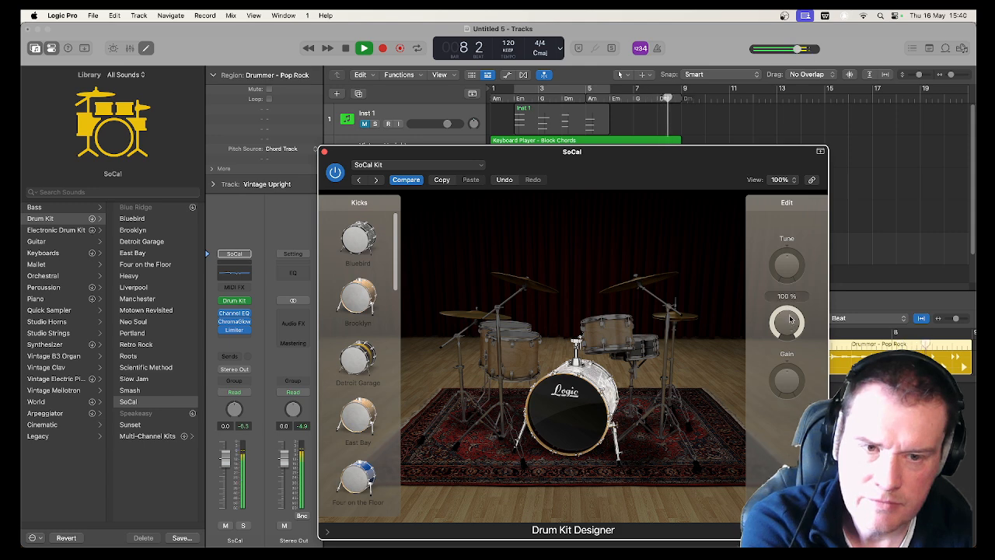
key("space")
Raise the SoCal snare's Dampen and set its Gain to -10 dB while auditioning bar 8
left_click(642, 360)
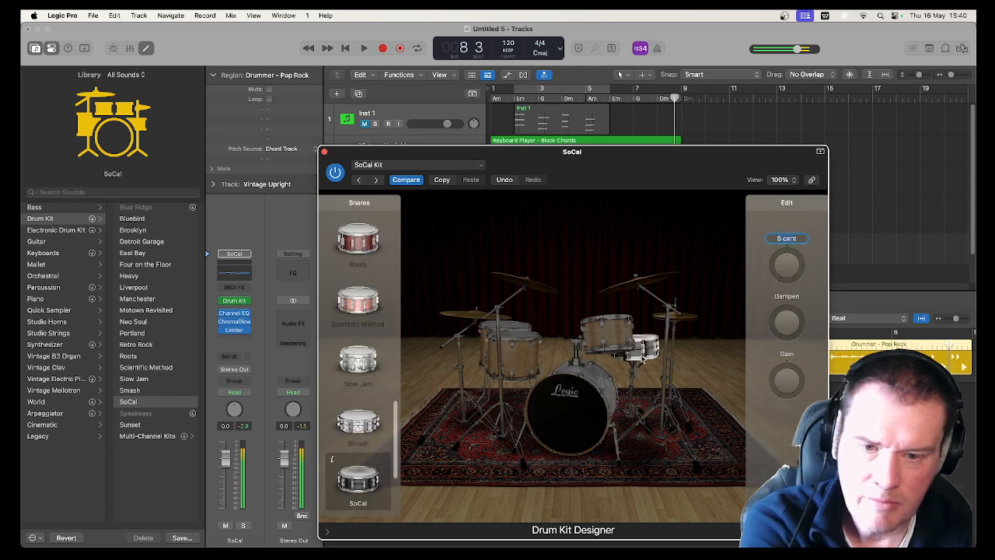
left_click_drag(792, 324, 713, 164)
key("space")
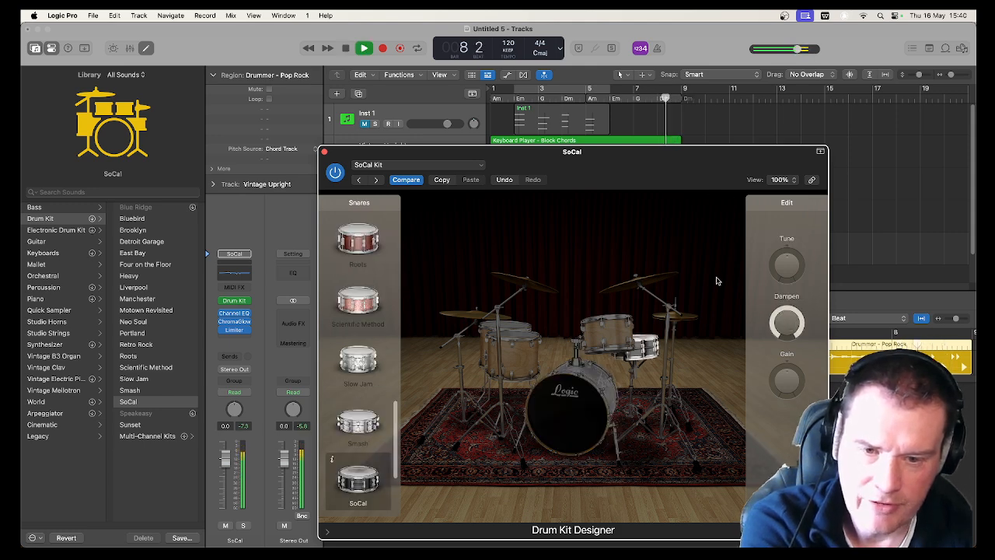
key("space")
left_click_drag(774, 305, 789, 412)
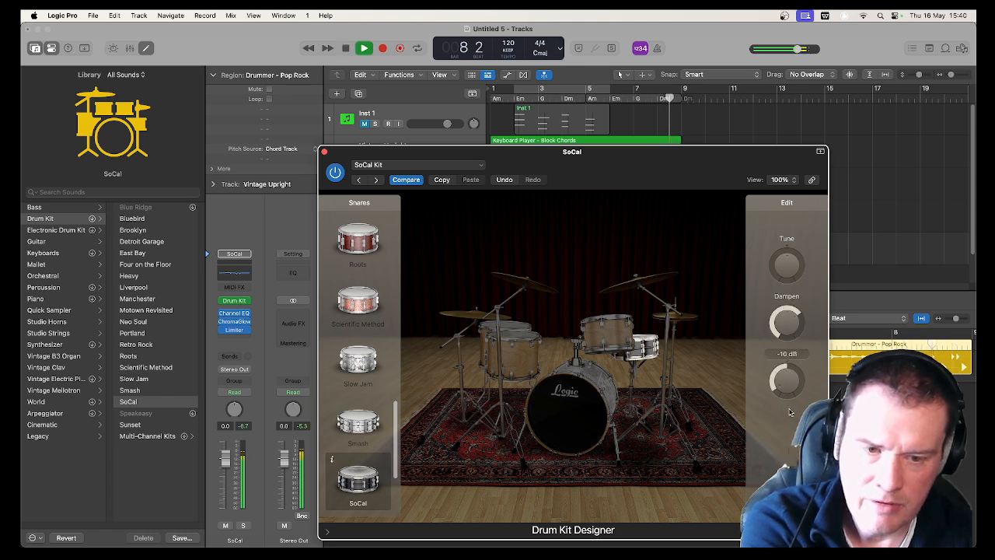
Lower the kick drum's Gain, stop playback and close Drum Kit Designer
left_click(572, 403)
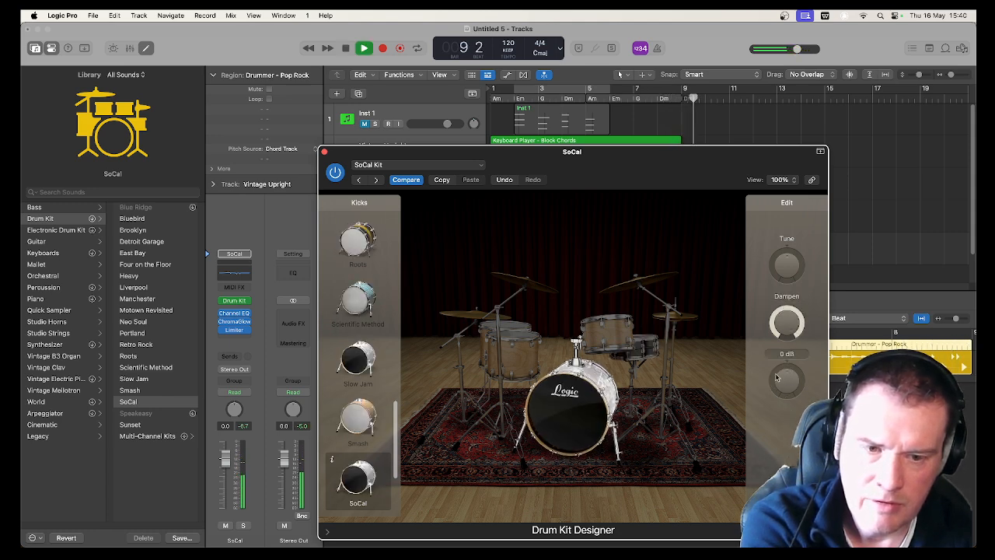
key("space")
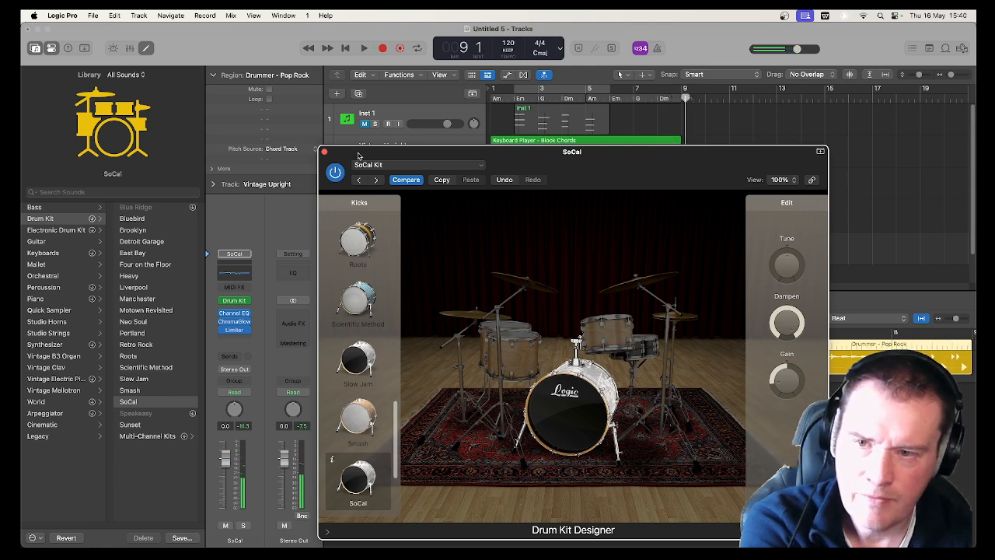
left_click(324, 152)
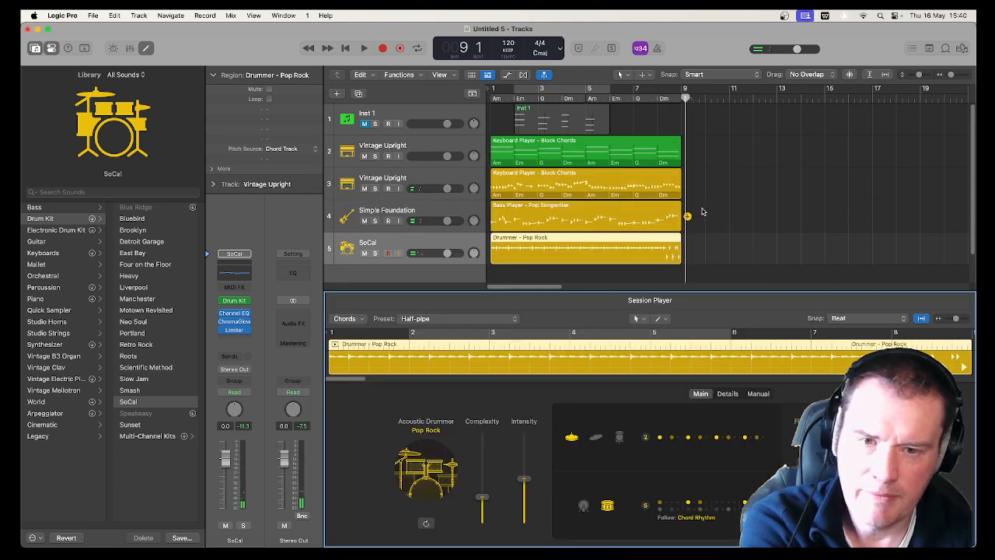
Repeat the two keyboard regions, the bass region and the drum region once, and move all eight regions to start at bar 2
left_click_drag(715, 251, 589, 153)
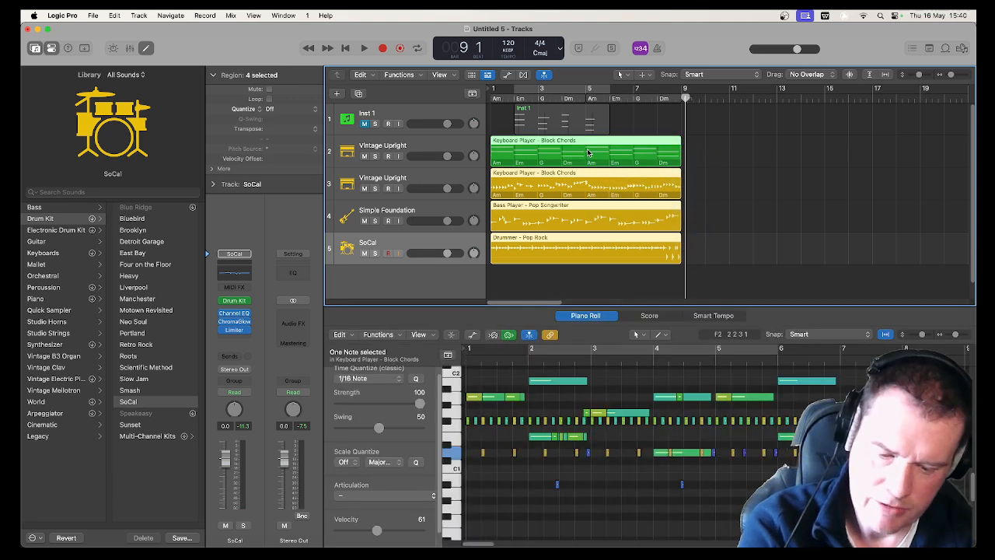
key("super+r")
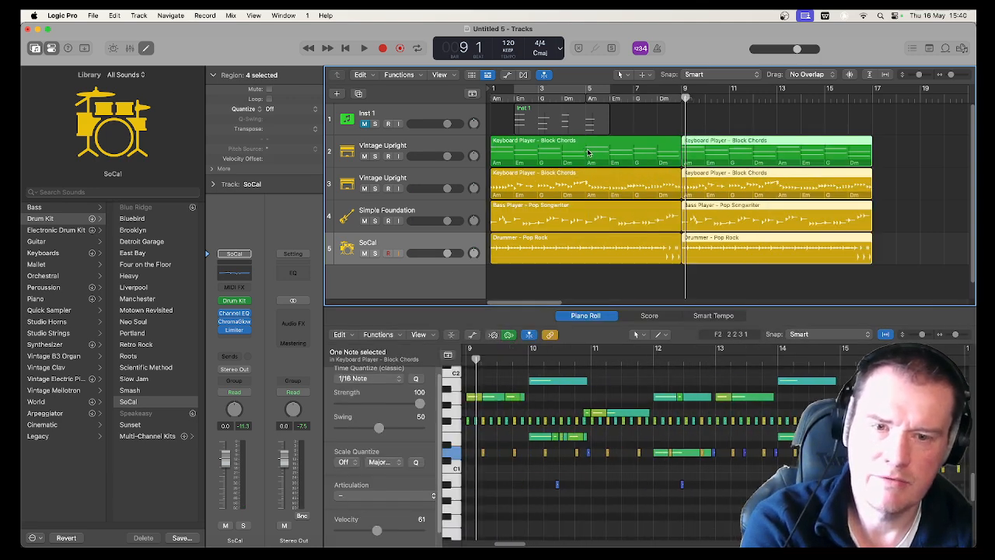
left_click_drag(915, 259, 621, 148)
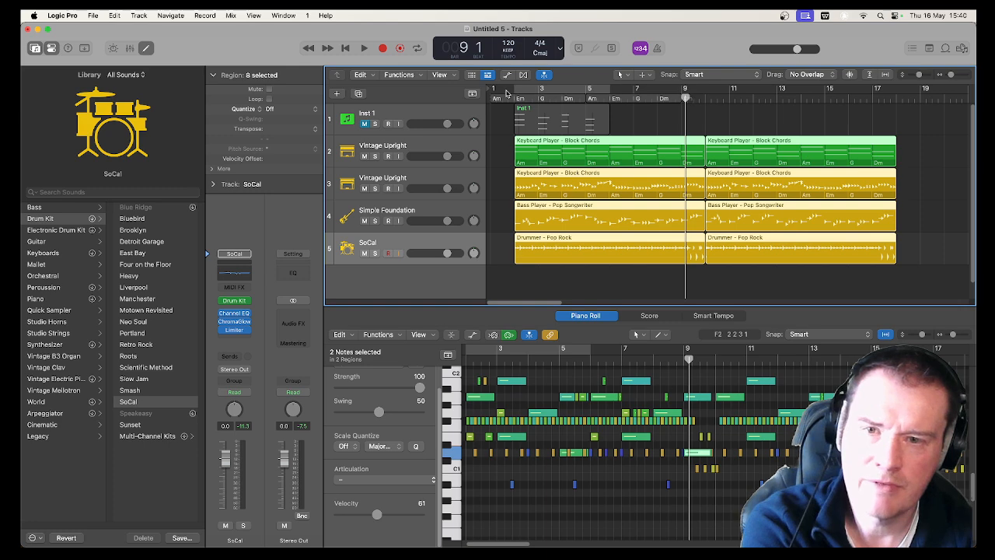
Play the arrangement from just before bar 2, show the global tracks and stop playback
left_click(506, 97)
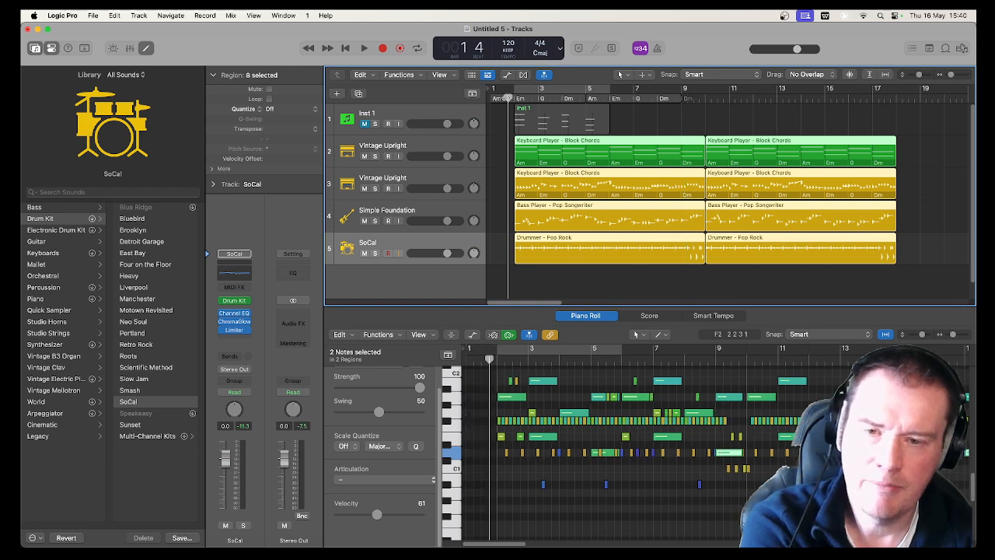
key("space")
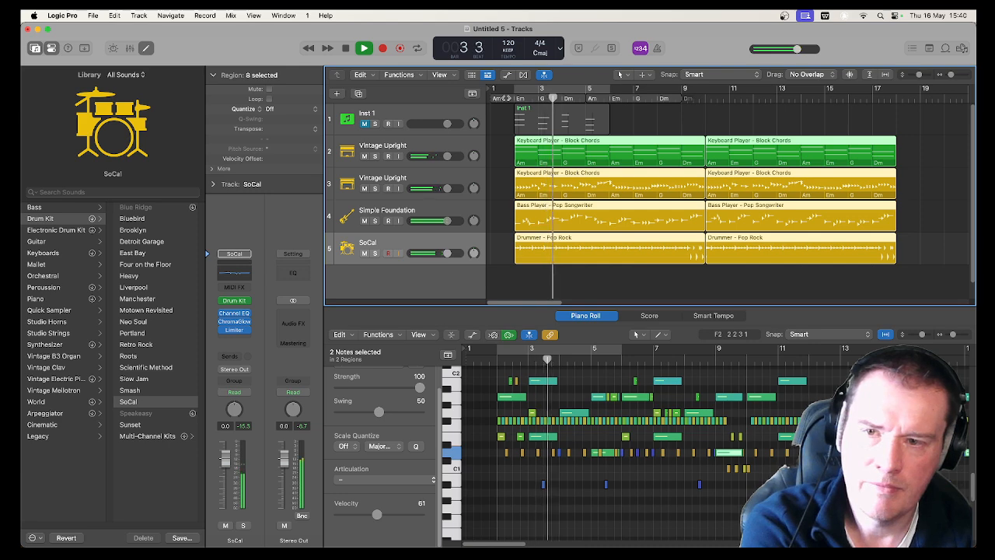
key("g")
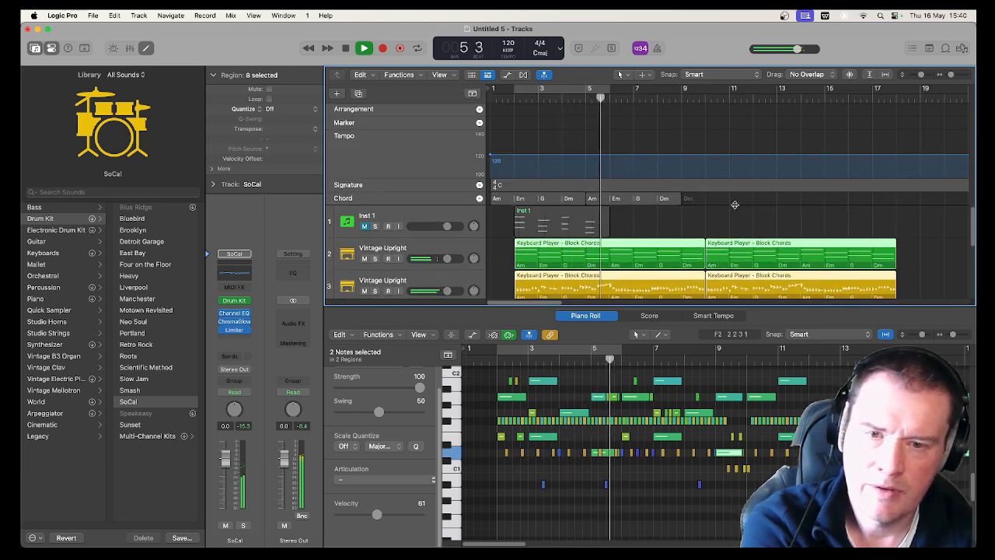
key("space")
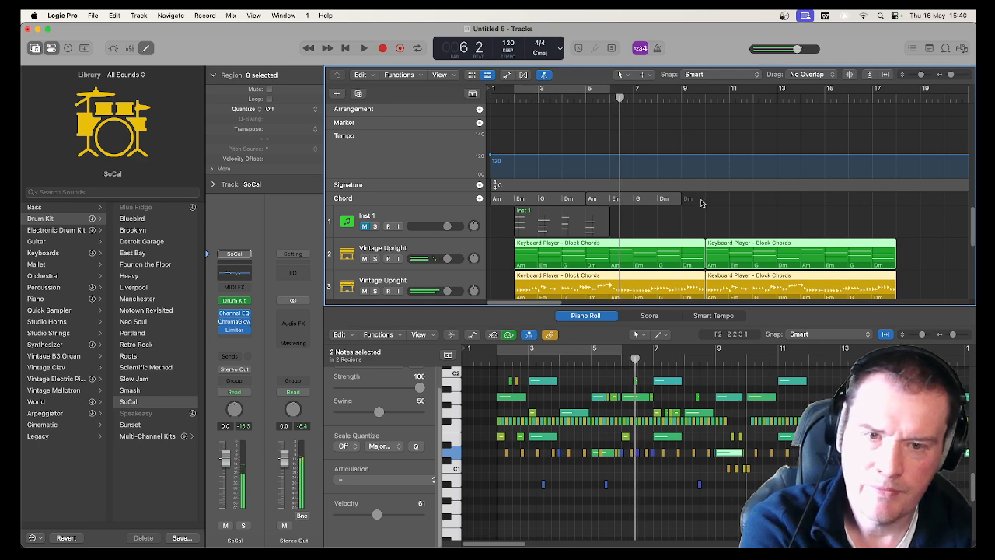
Move both chord groups on the chord track to start at bar 2 and play the arrangement through to about bar 15
left_click_drag(727, 205, 532, 201)
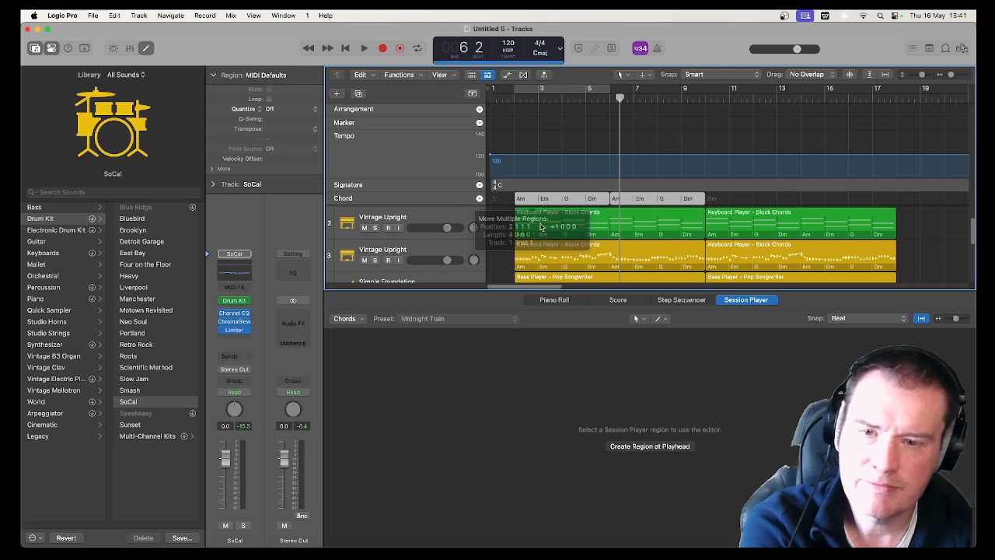
key("space")
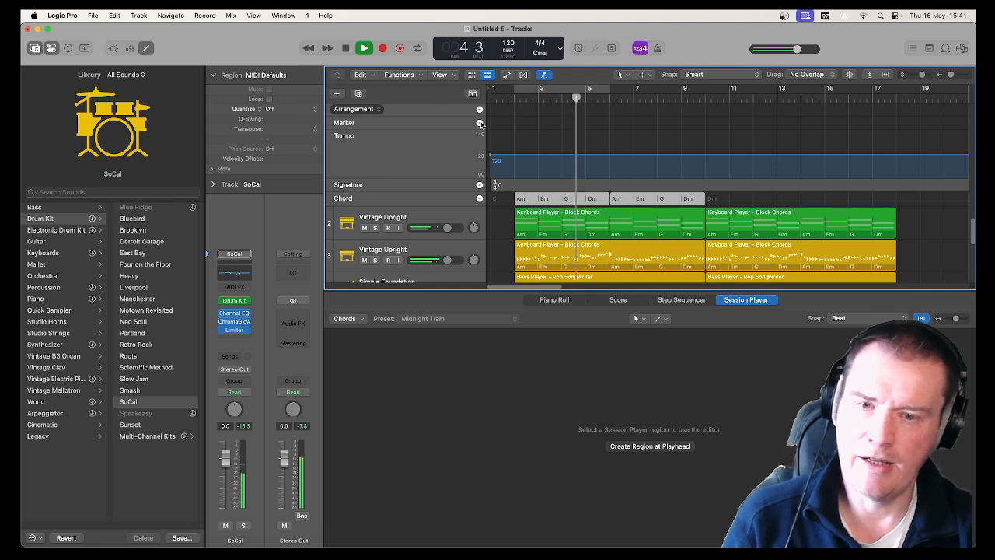
scroll(731, 204, "down", 2)
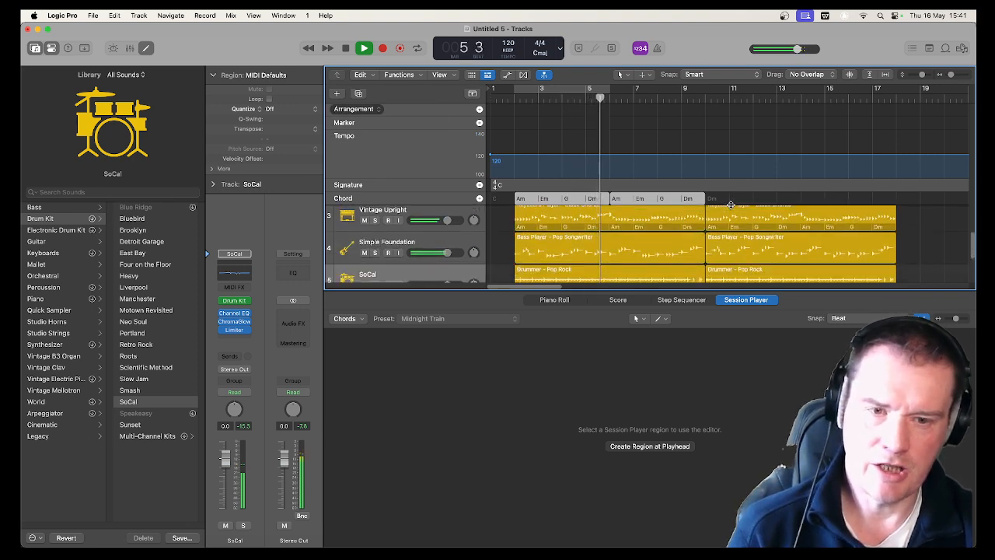
scroll(795, 251, "up", 2)
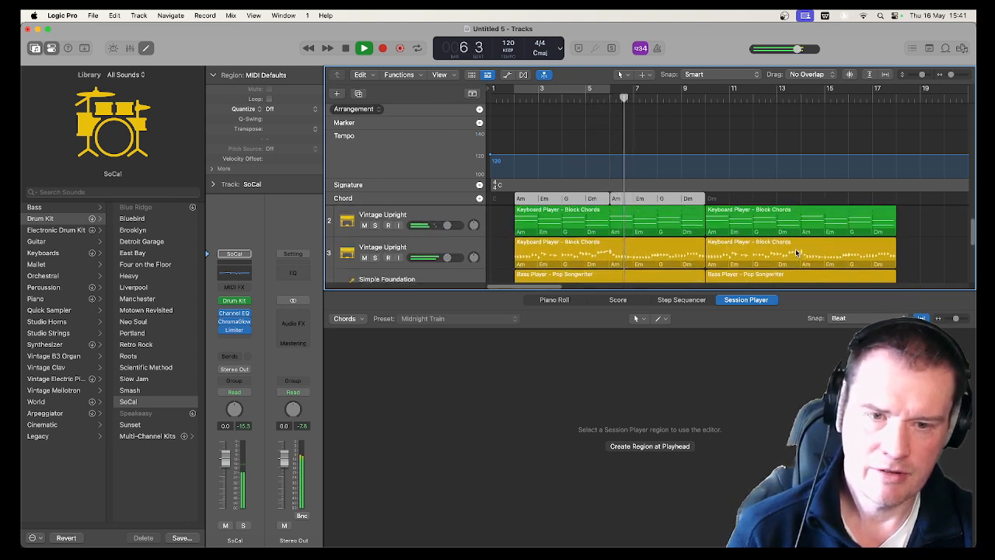
scroll(746, 226, "up", 2)
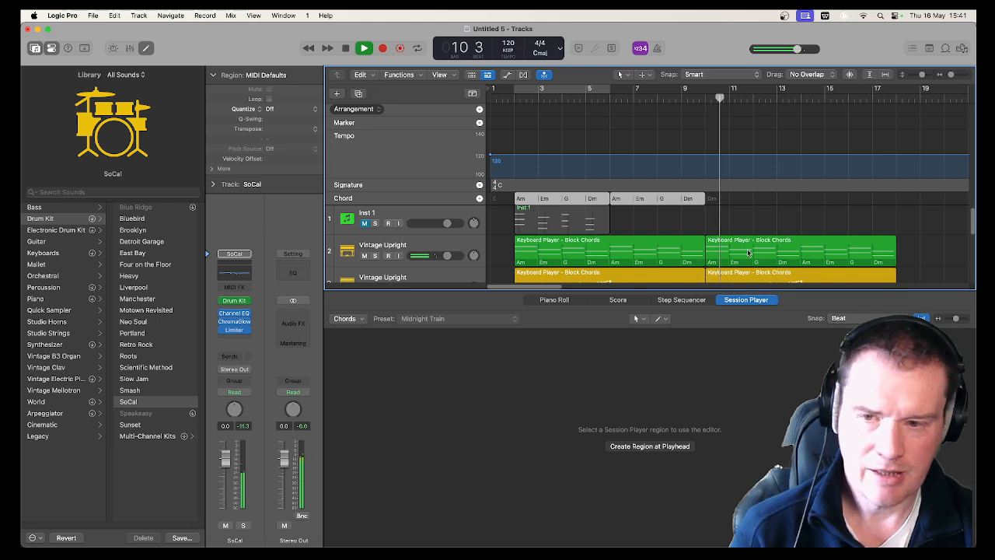
scroll(781, 261, "down", 4)
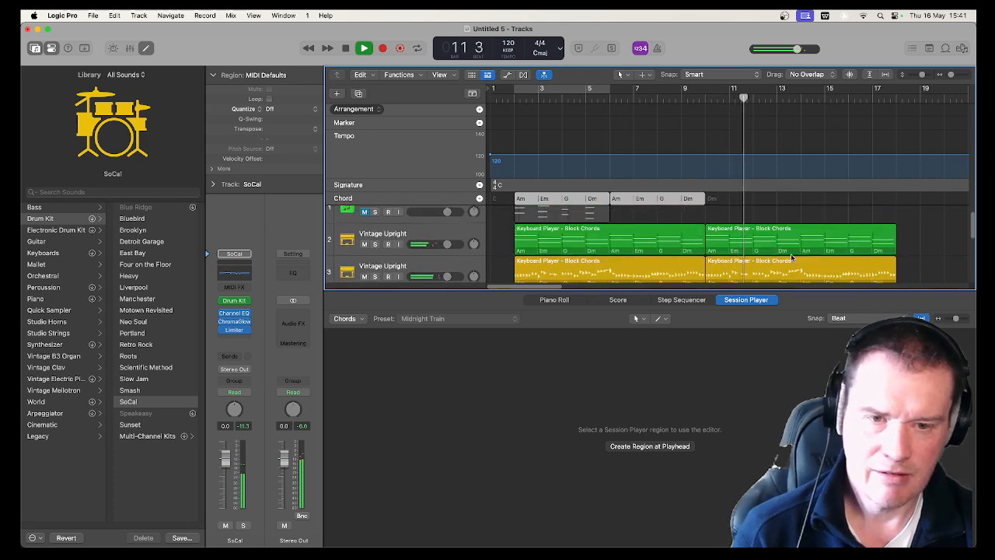
scroll(791, 258, "up", 2)
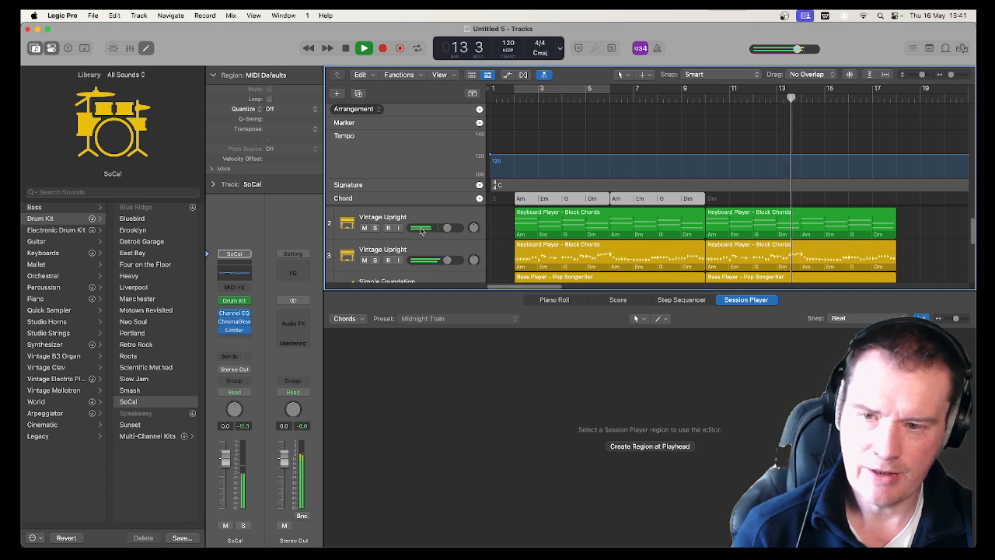
key("space")
Repeat the second Am–Em–G–Dm chord group twice so the chord track also covers the repeated regions from bar 10
left_click(588, 219)
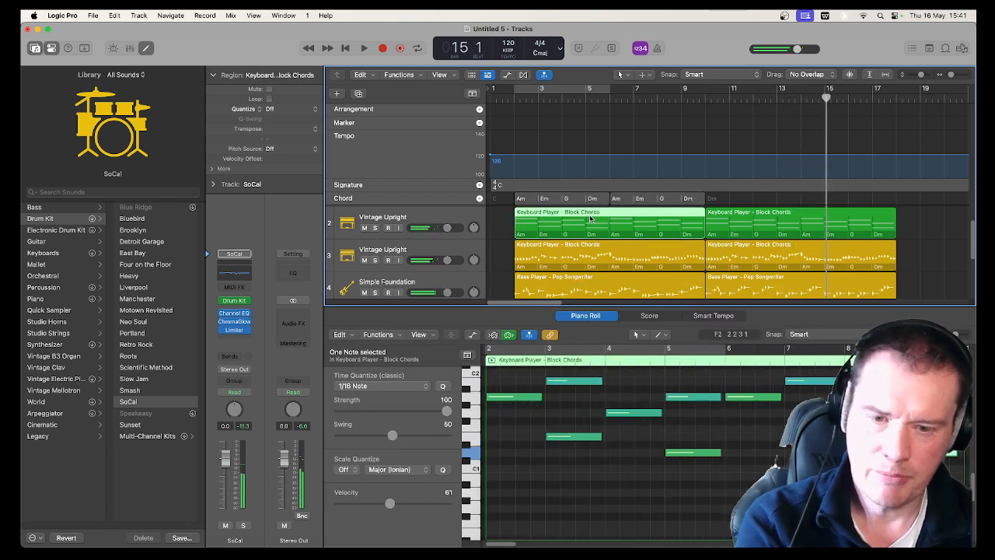
left_click(688, 201)
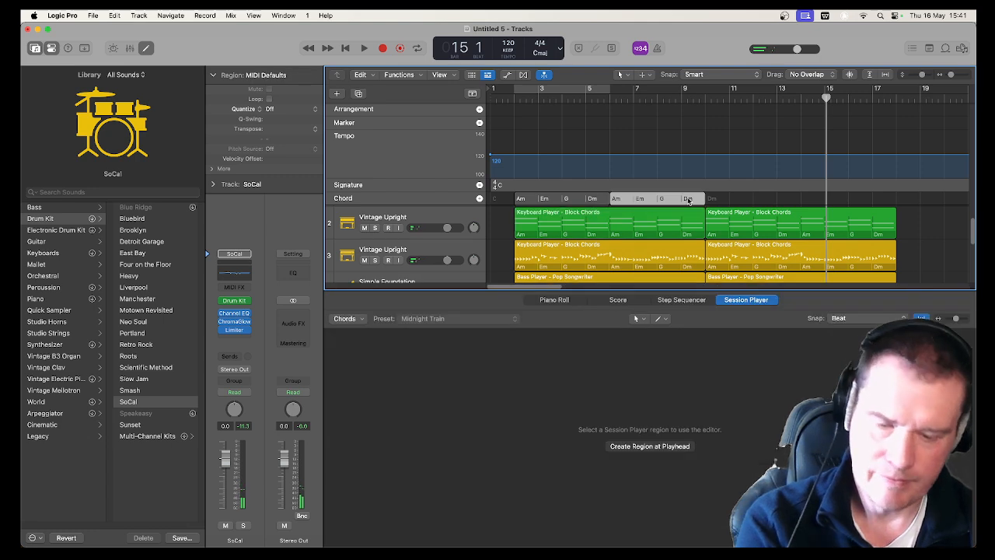
key("super+r")
key("super+r")
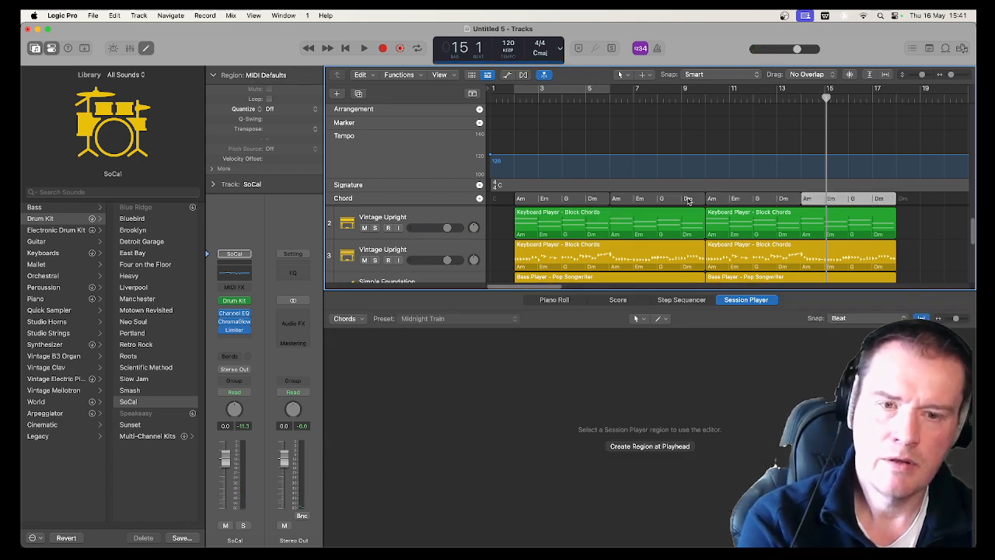
Audition the arrangement from around bar 9 into the repeated section, and hide the global tracks
key("Return")
key("space")
left_click(688, 99)
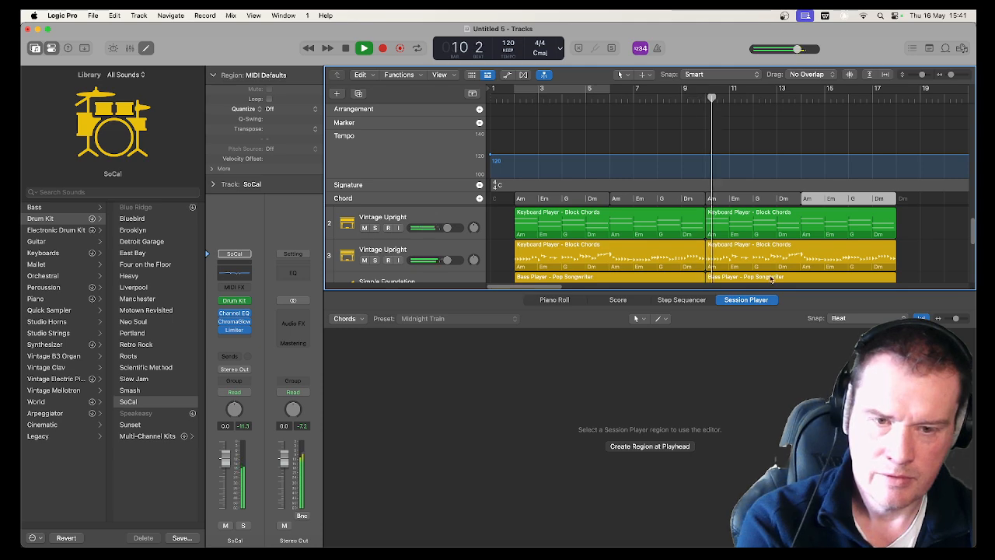
scroll(806, 250, "down", 3)
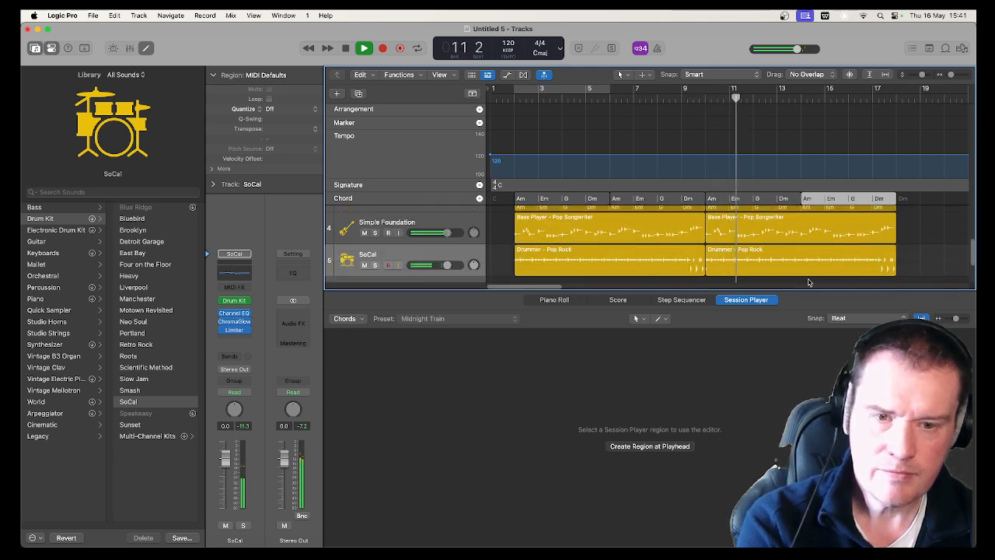
scroll(797, 260, "up", 3)
scroll(797, 260, "down", 3)
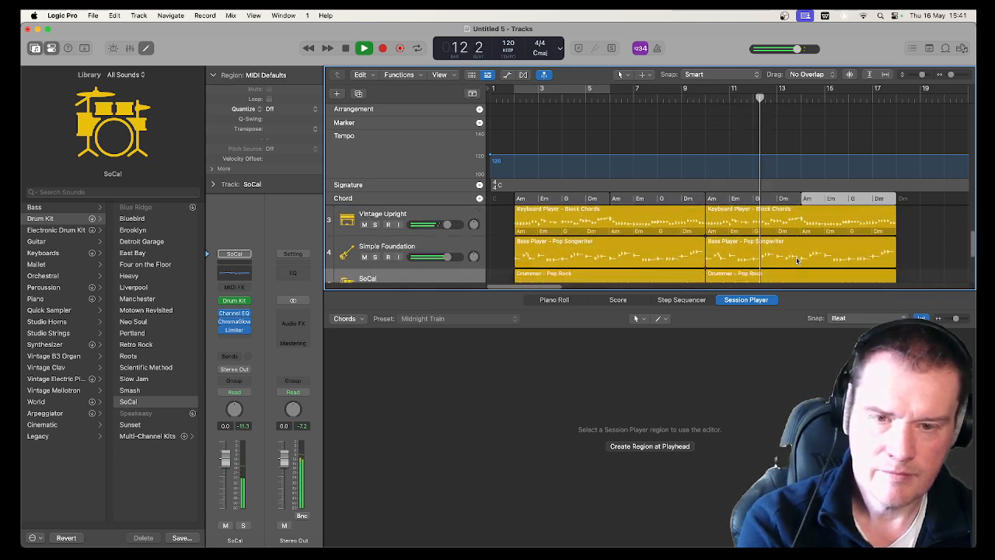
left_click(472, 93)
scroll(591, 220, "up", 1)
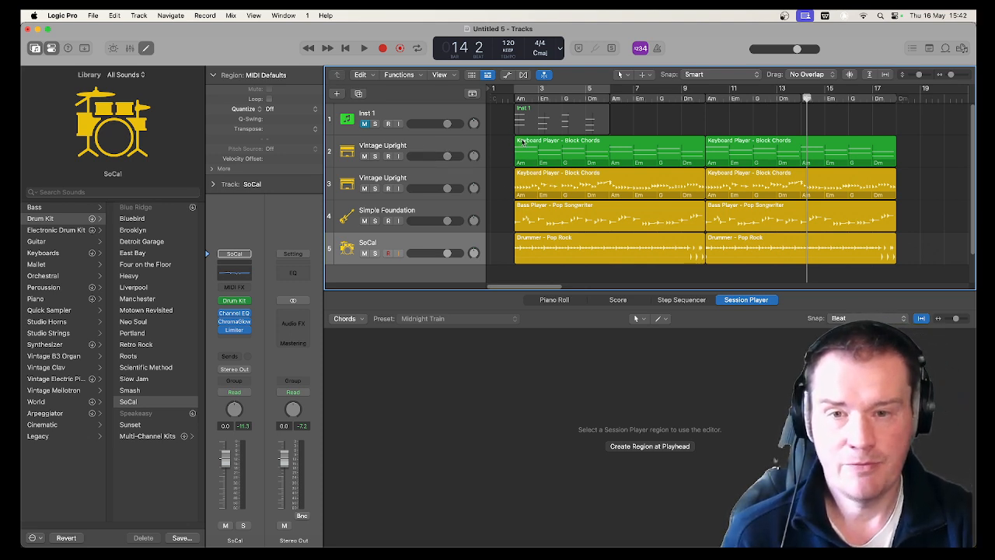
Play the whole arrangement from just before bar 2 to the end of the regions at bar 18, and stop playback
left_click(507, 99)
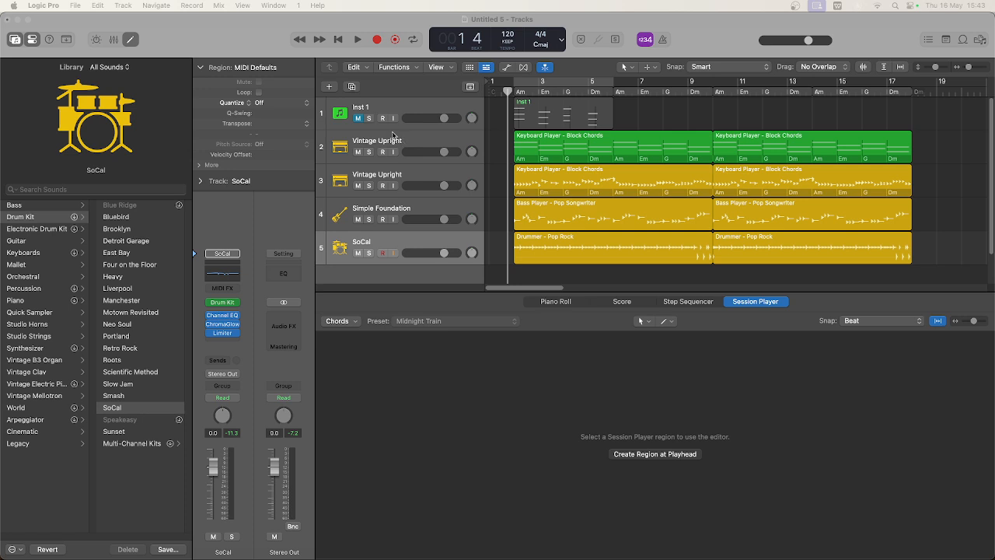
left_click(495, 108)
key("space")
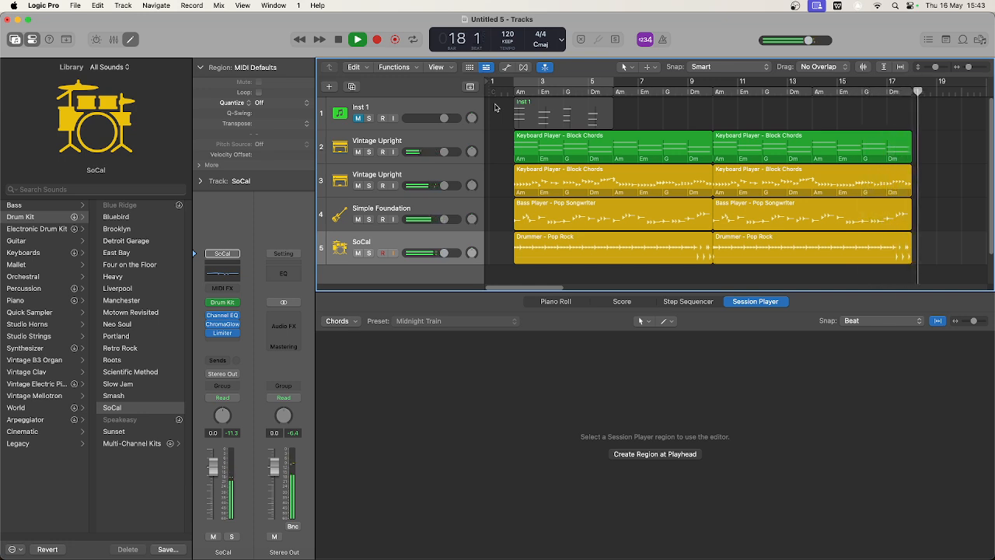
key("space")
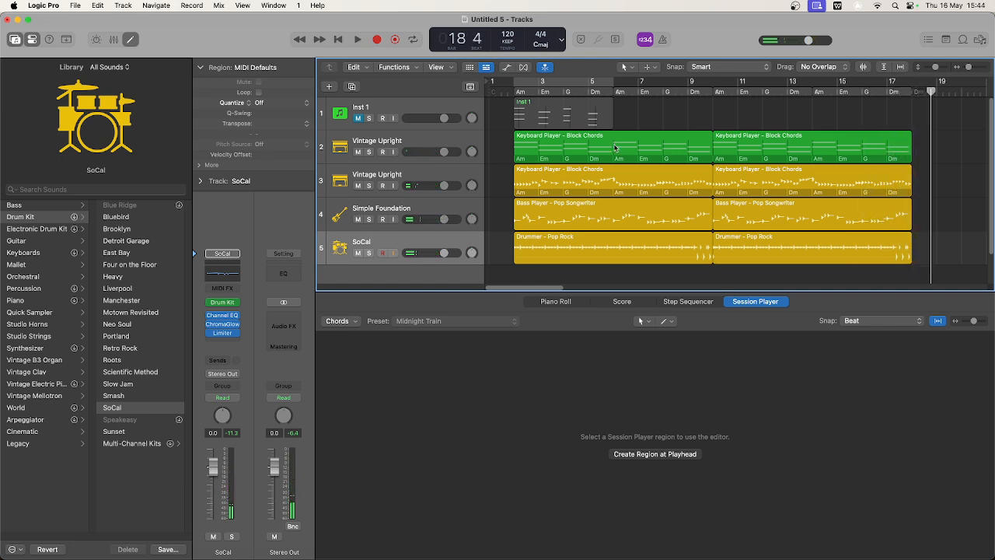